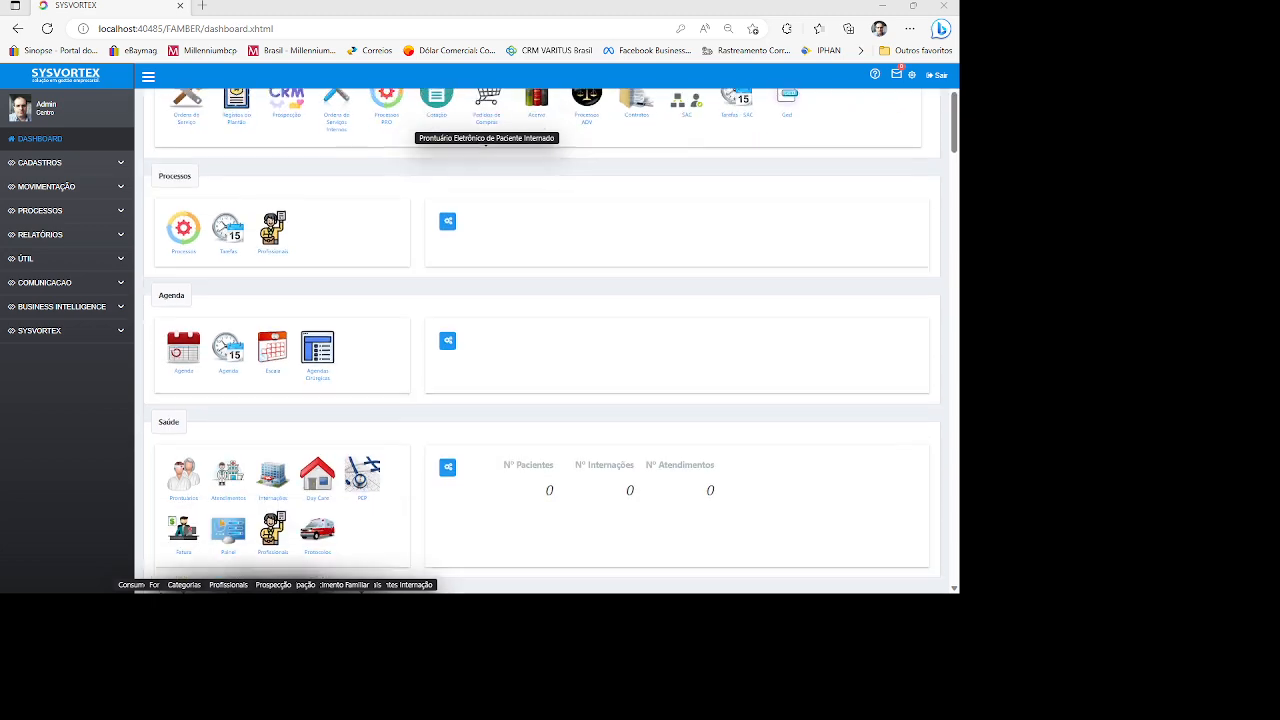
Open the Entradas page from the Suprimentos section and choose Simplificada as the entry type.
scroll(486, 143, "down", 3)
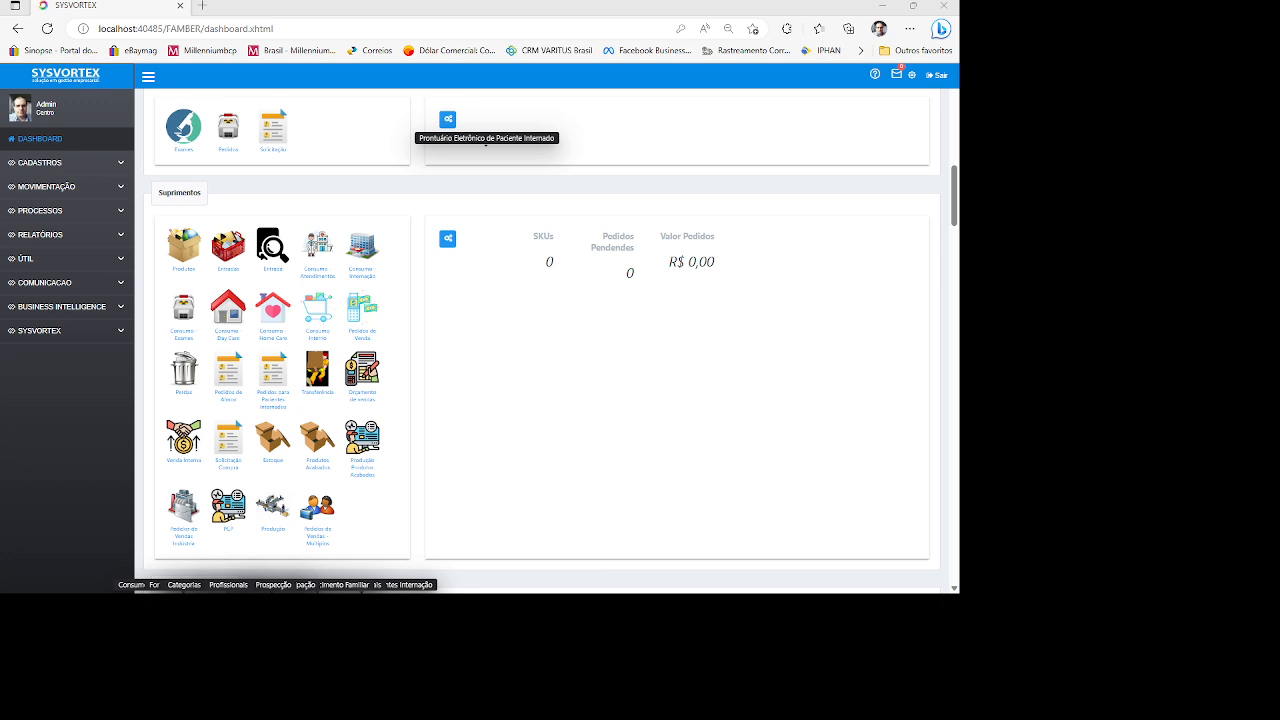
left_click(231, 257)
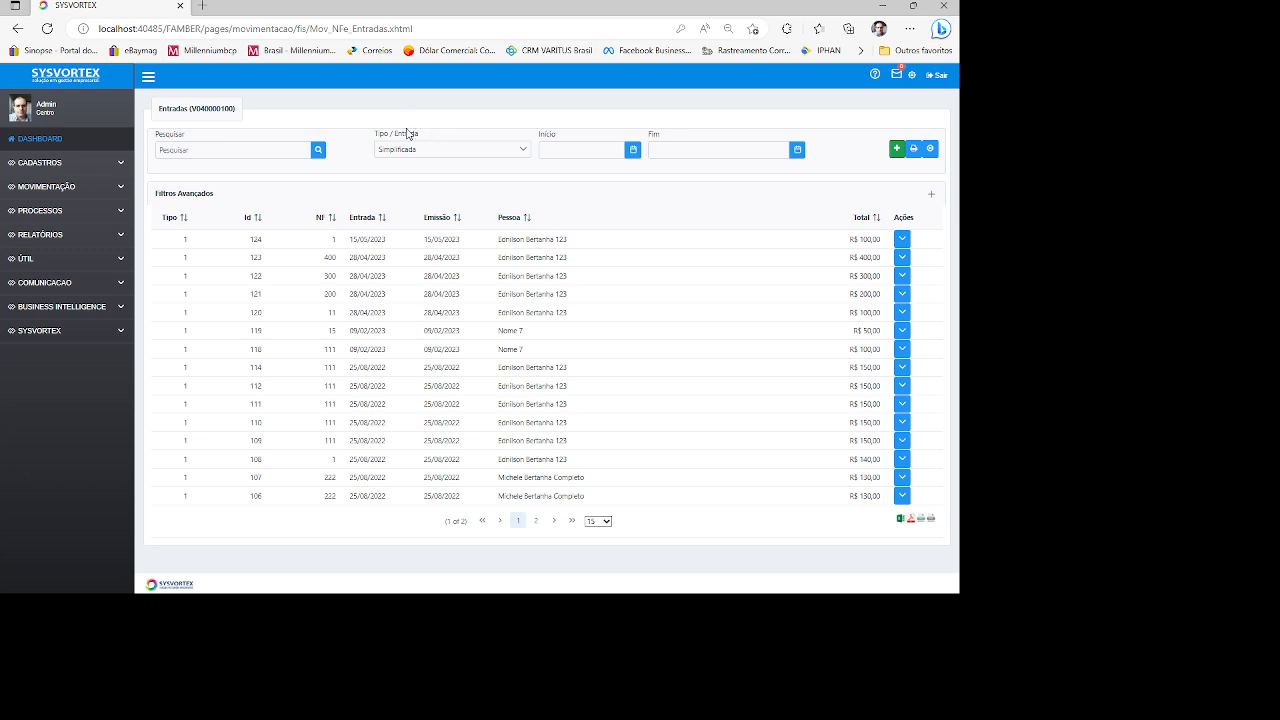
left_click(424, 151)
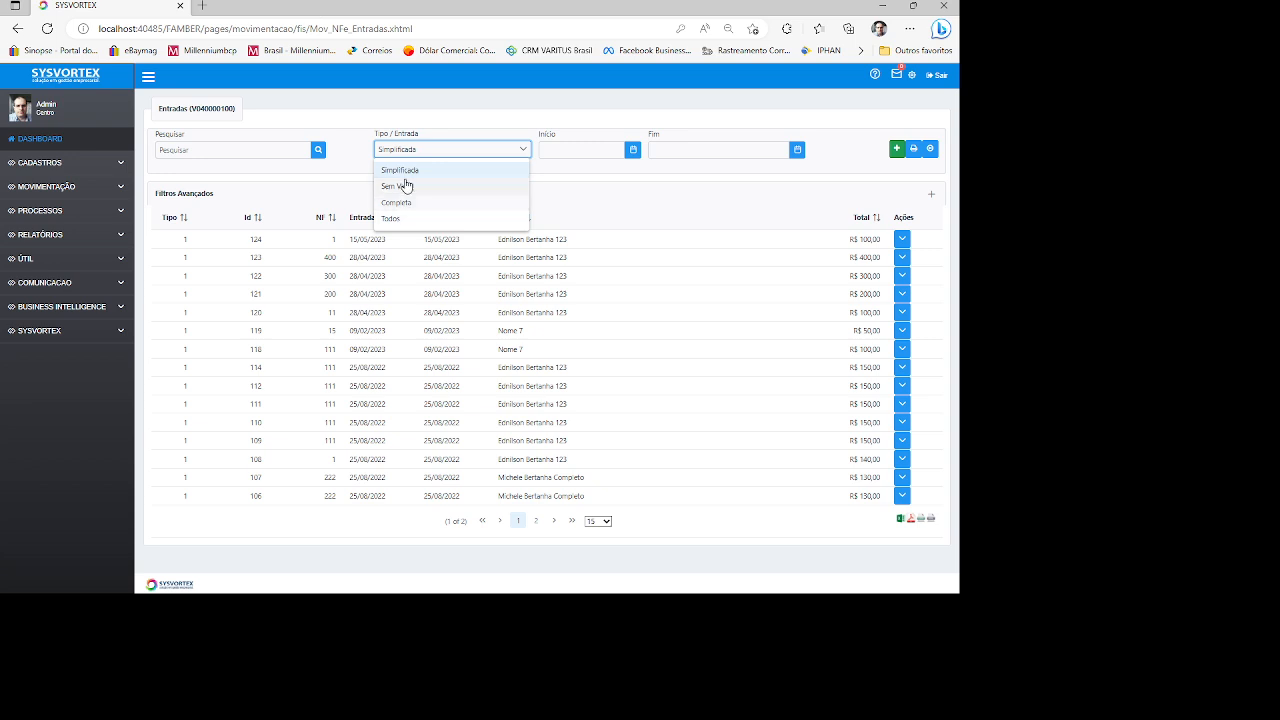
left_click(403, 172)
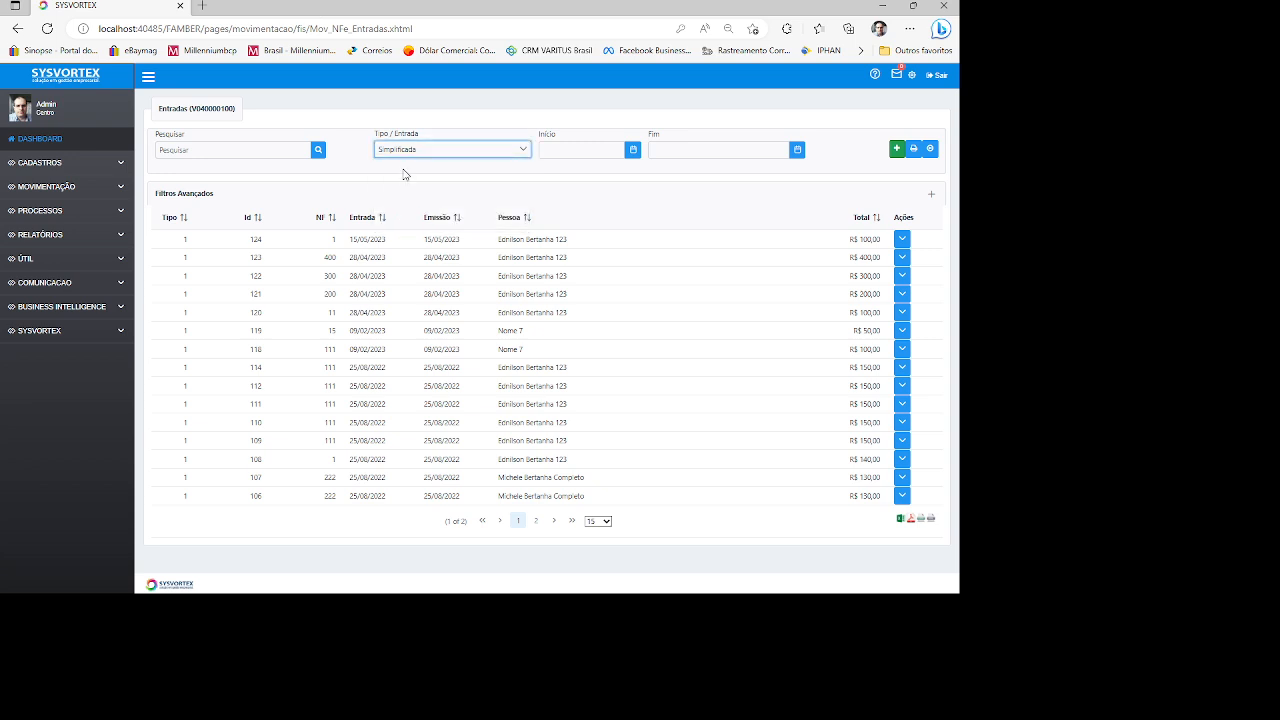
Start a new entry with note number 111 and a note total of R$ 100,00, and select the supplier.
left_click(899, 150)
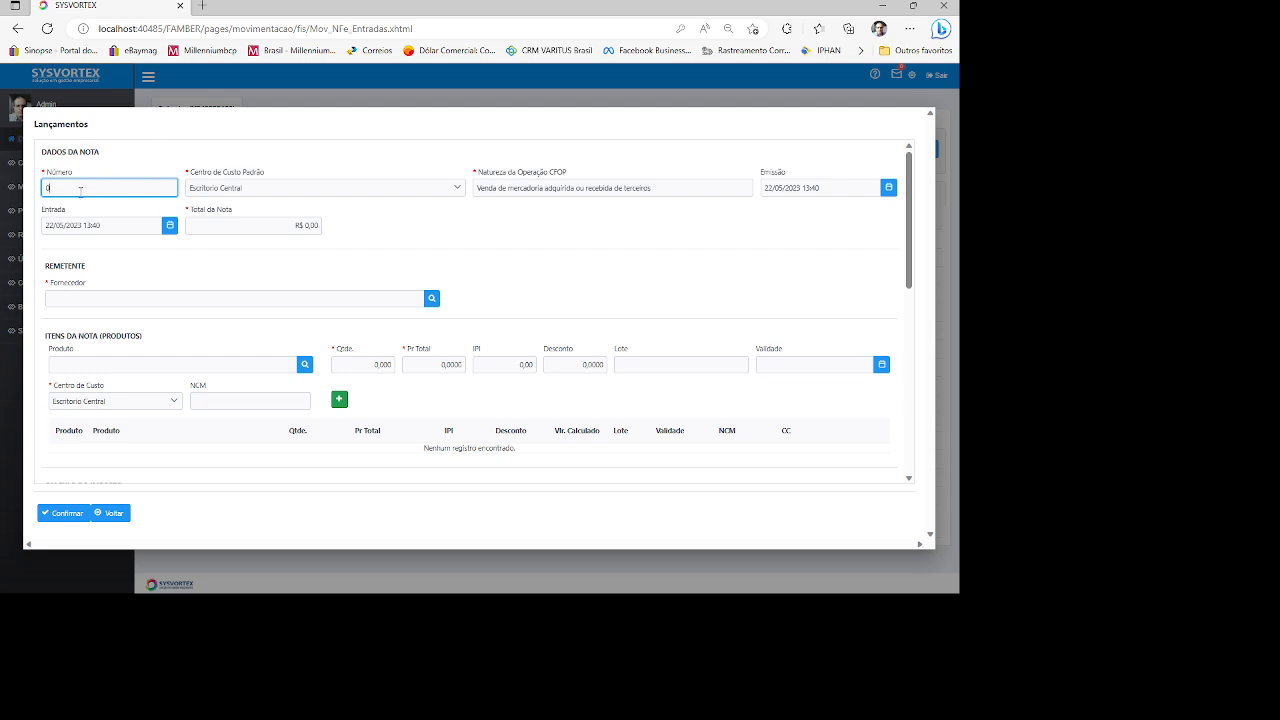
type("111")
left_click(224, 227)
type("10")
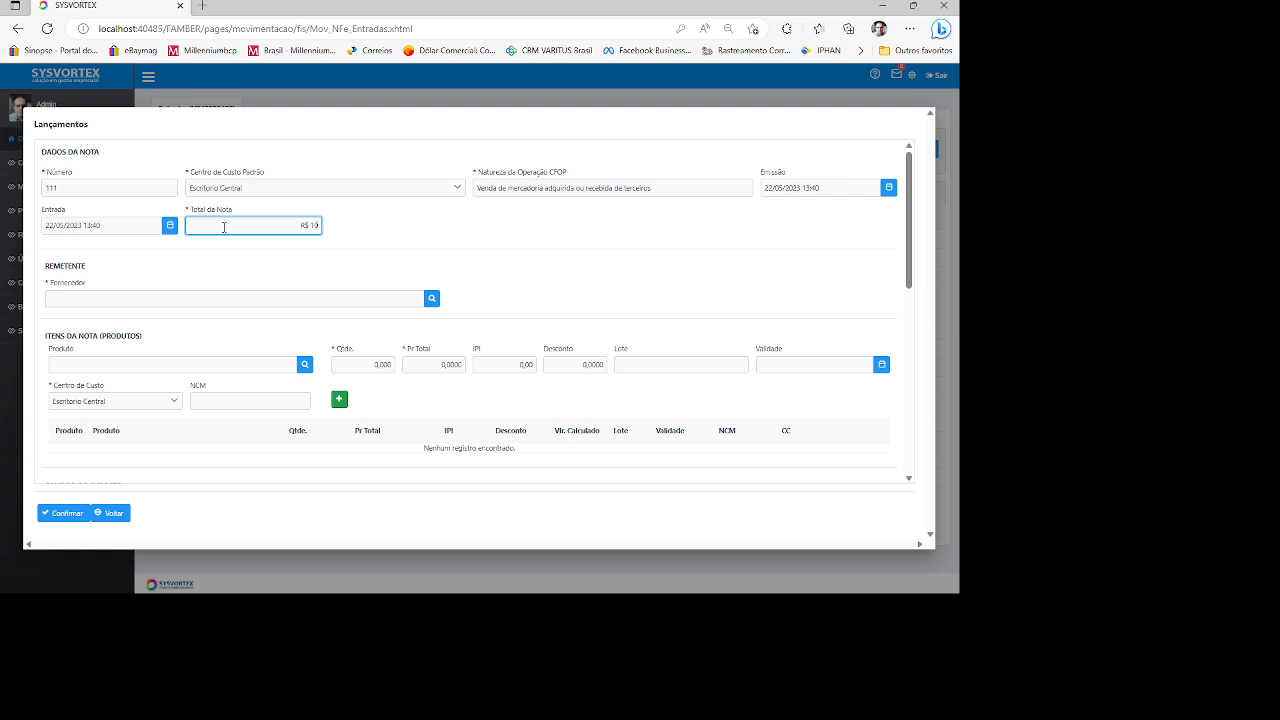
type("0")
left_click(77, 302)
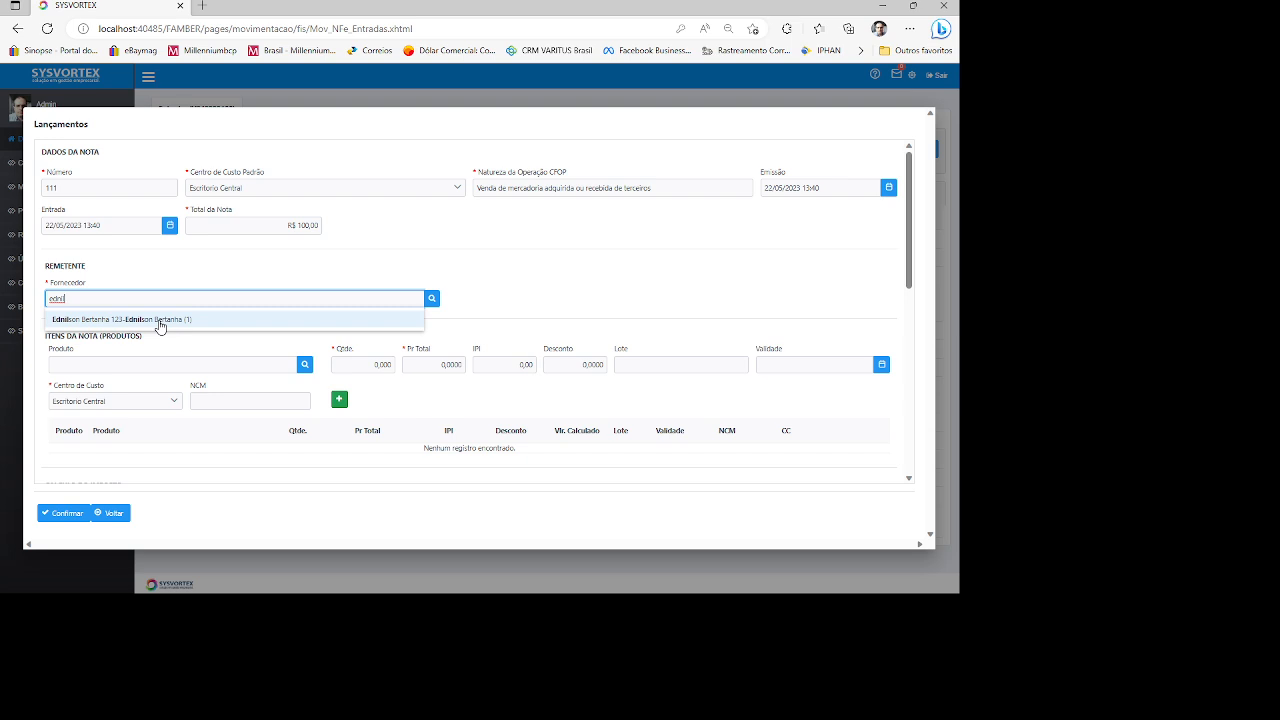
left_click(160, 320)
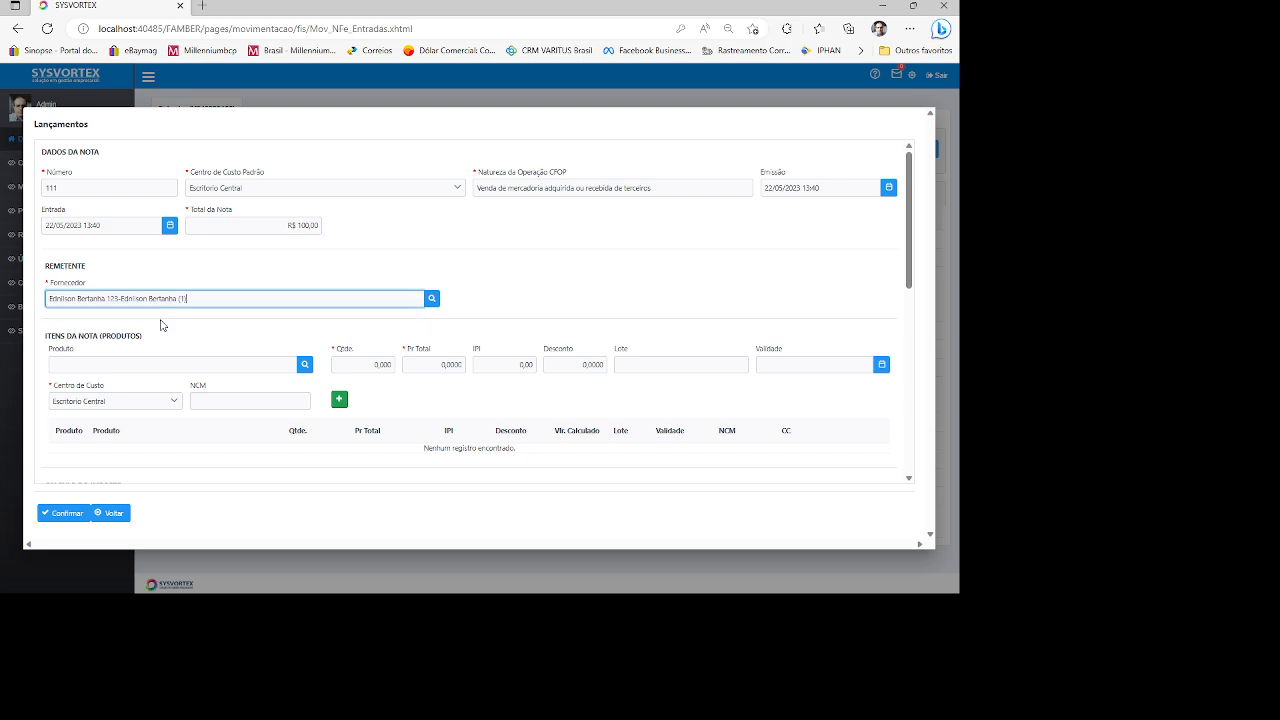
Select the product Aspirina - Infantil (186) for the note item, with quantity 100 and total price 100.
left_click(111, 366)
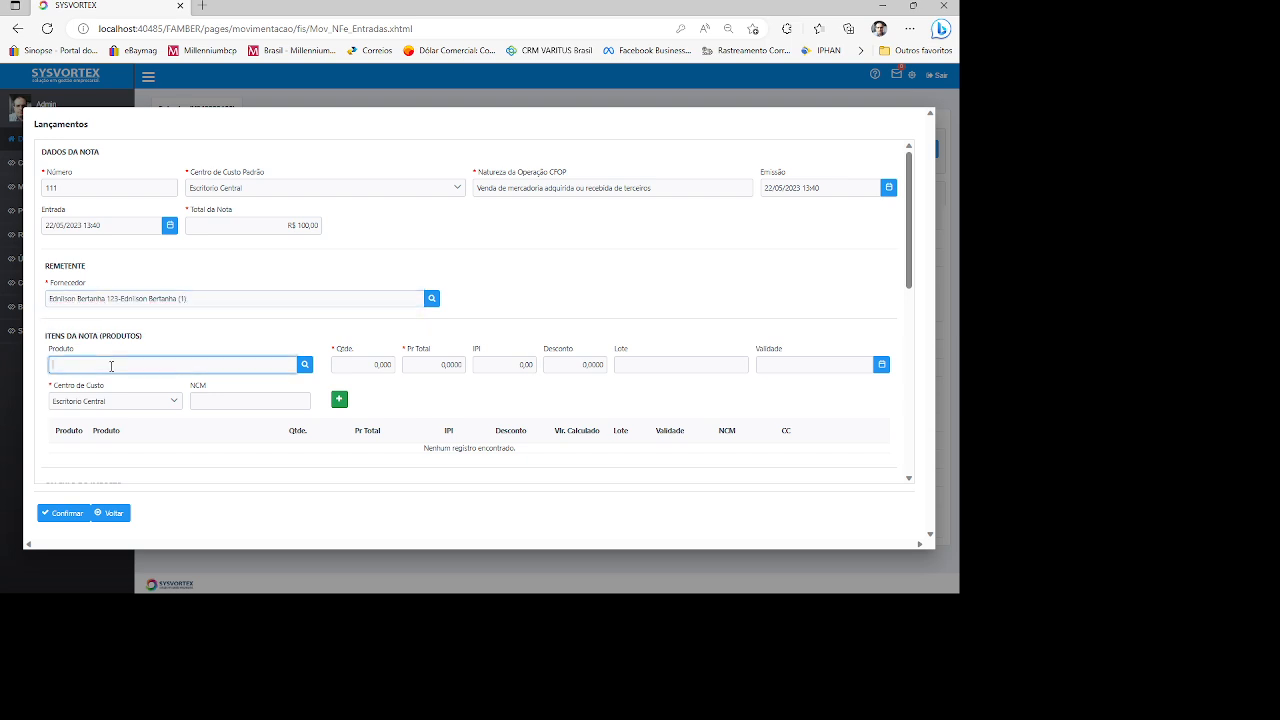
type("186")
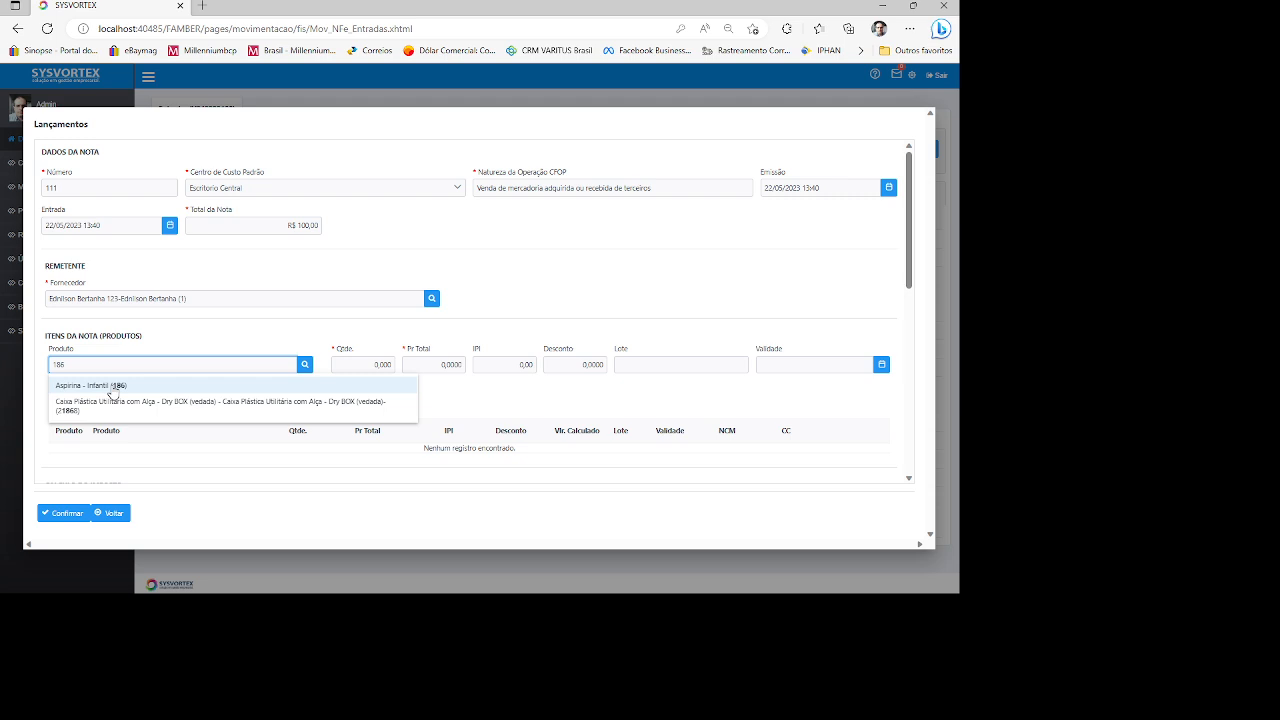
left_click(113, 387)
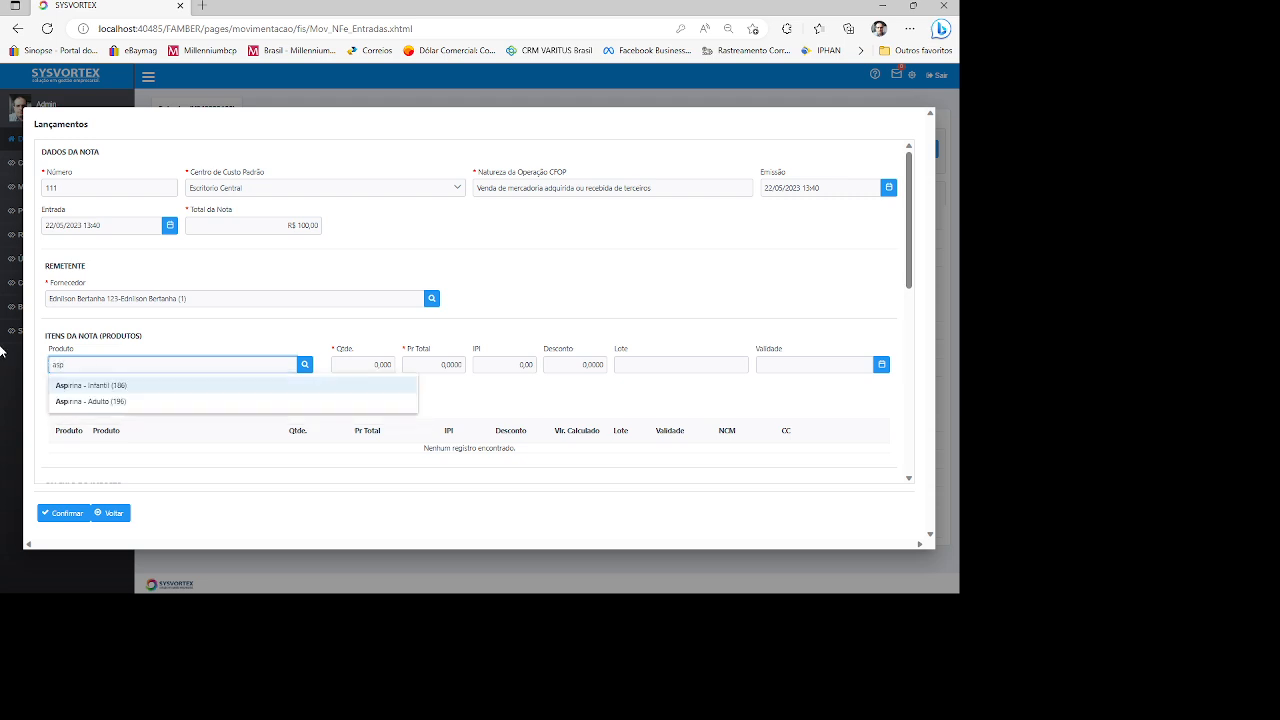
left_click(113, 385)
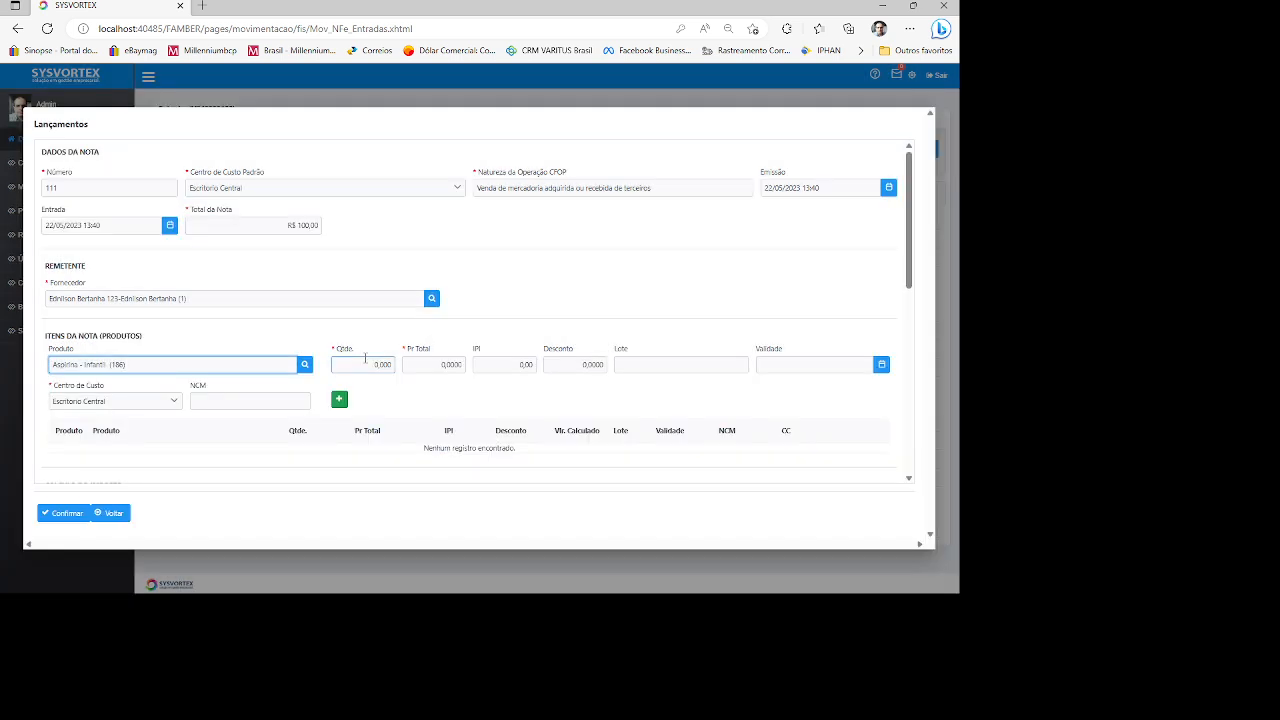
left_click(365, 364)
type("100")
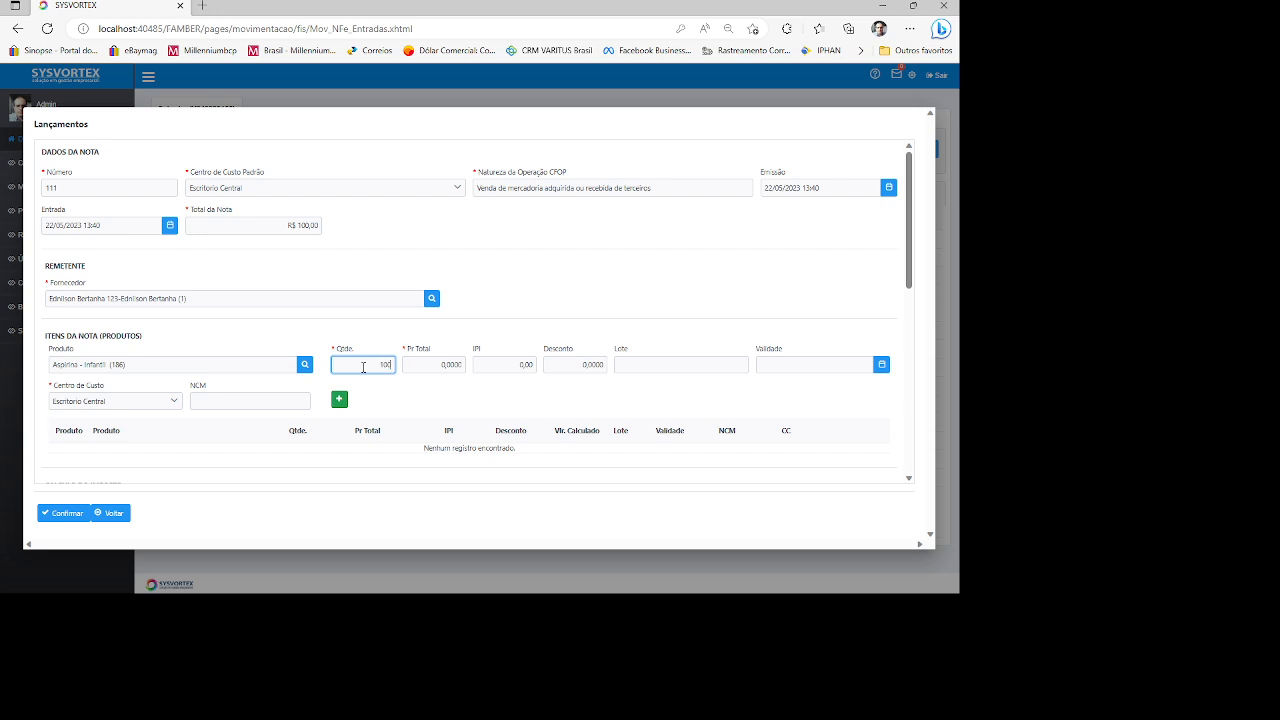
key("Tab")
type("10")
key("Tab")
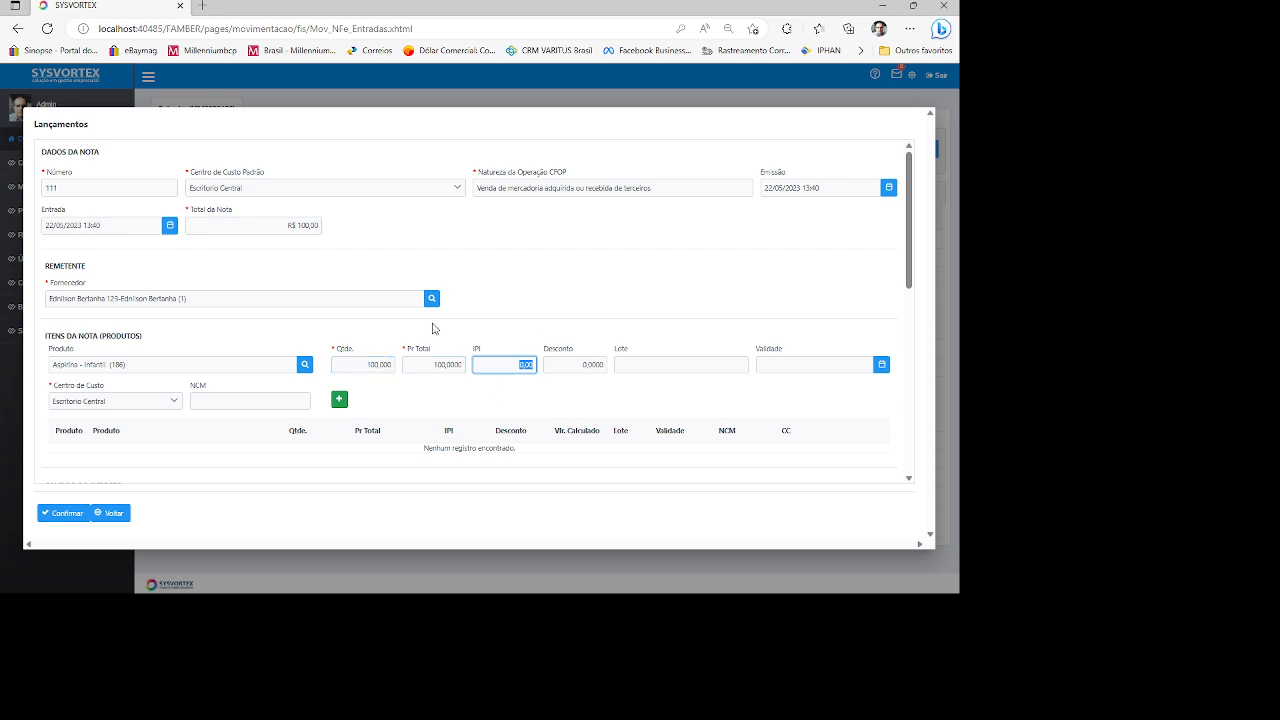
Enter lot 123ABC and expiry date 31/05/2023 for the product, and add the item to the note.
key("Tab")
key("Tab")
key("Tab")
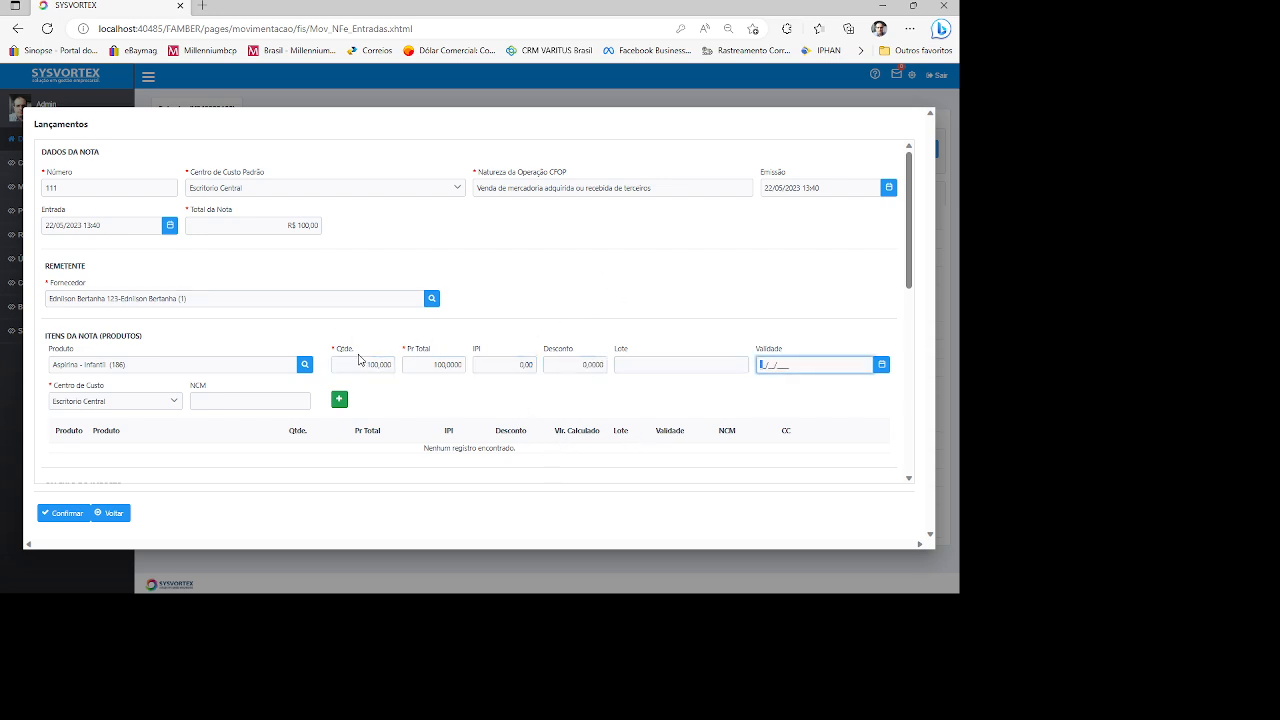
left_click(639, 363)
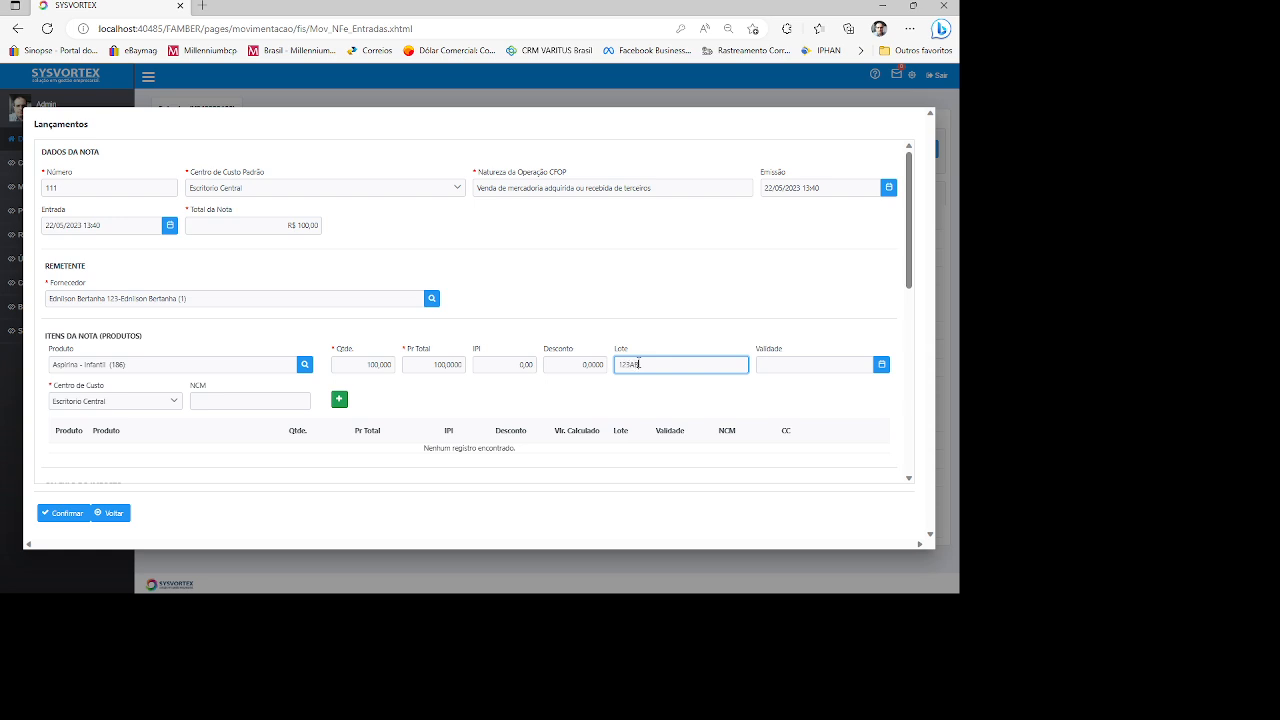
left_click(881, 364)
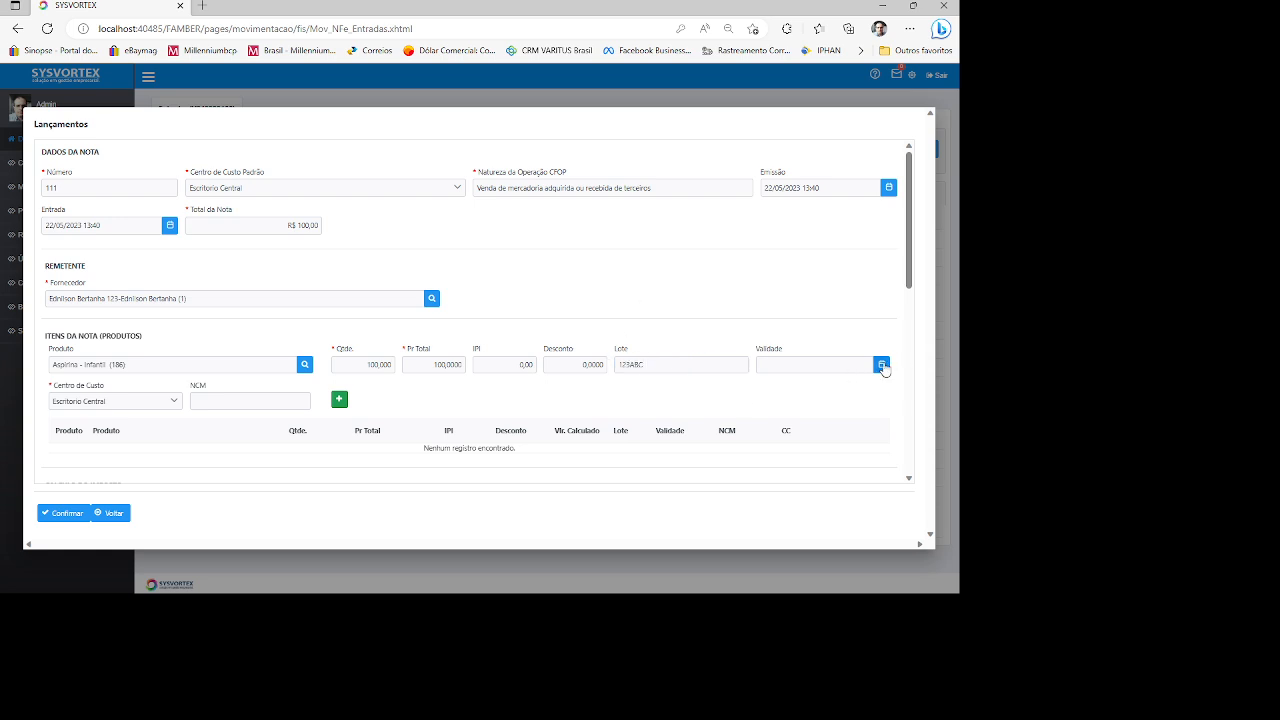
left_click(820, 527)
left_click(194, 406)
left_click(339, 401)
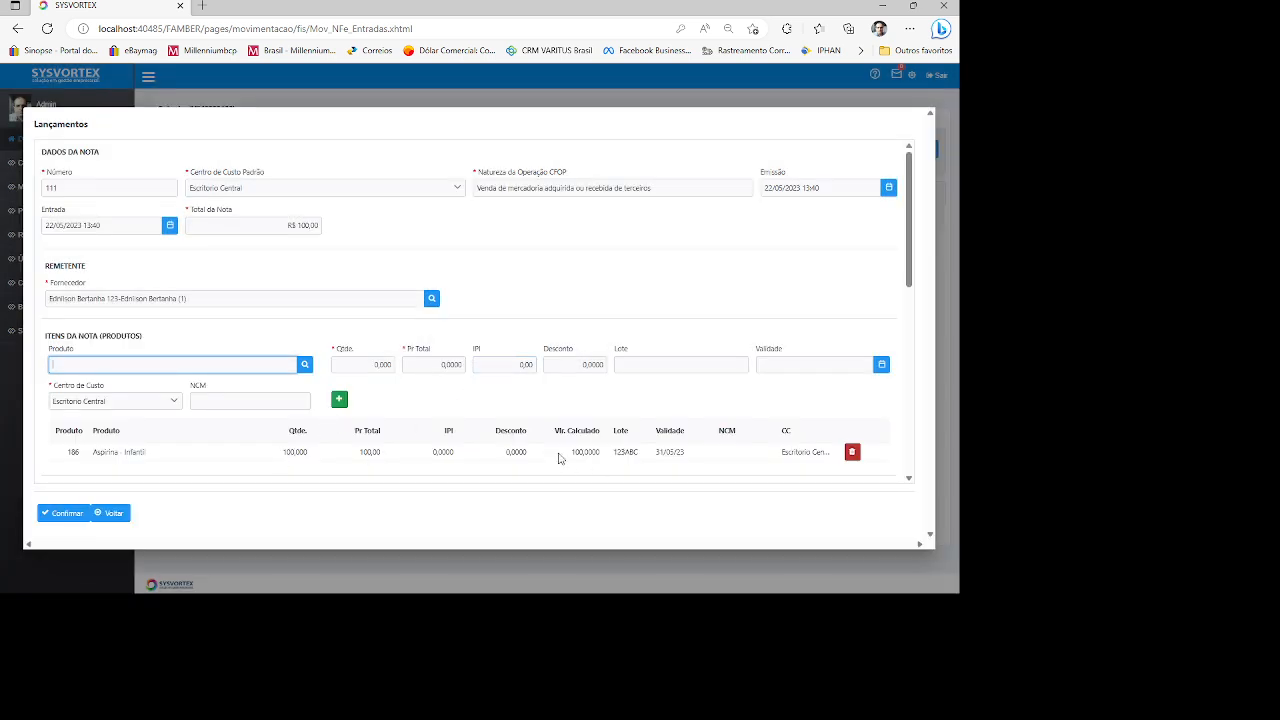
In the Financeiro section, set the payment condition to 1 Parcela and the document type to NF.
scroll(551, 408, "down", 10)
scroll(537, 338, "up", 3)
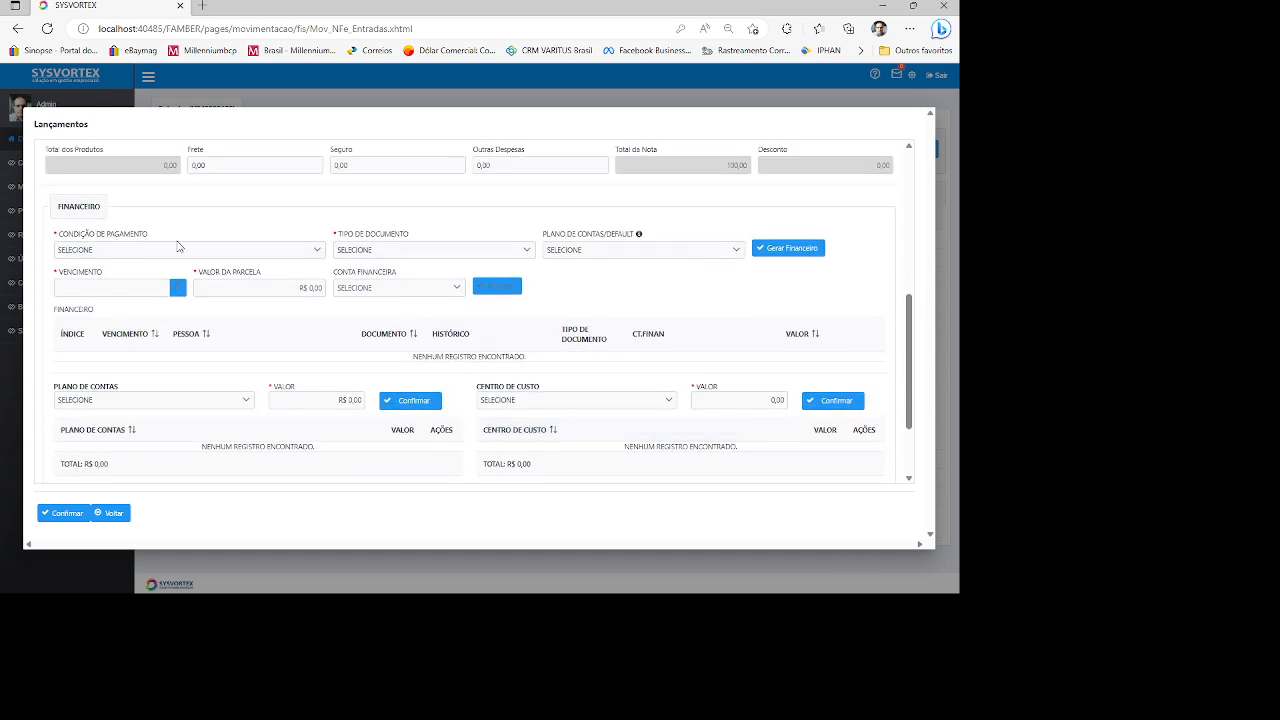
left_click(146, 250)
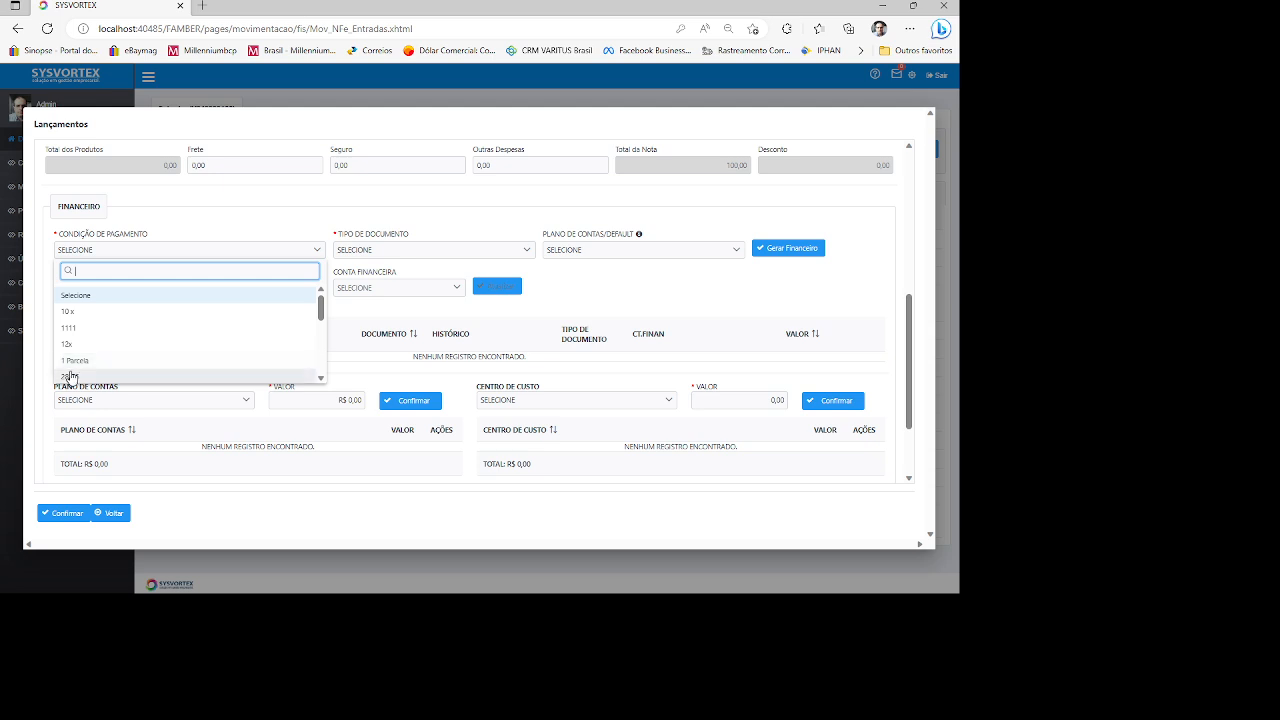
left_click(90, 362)
left_click(407, 249)
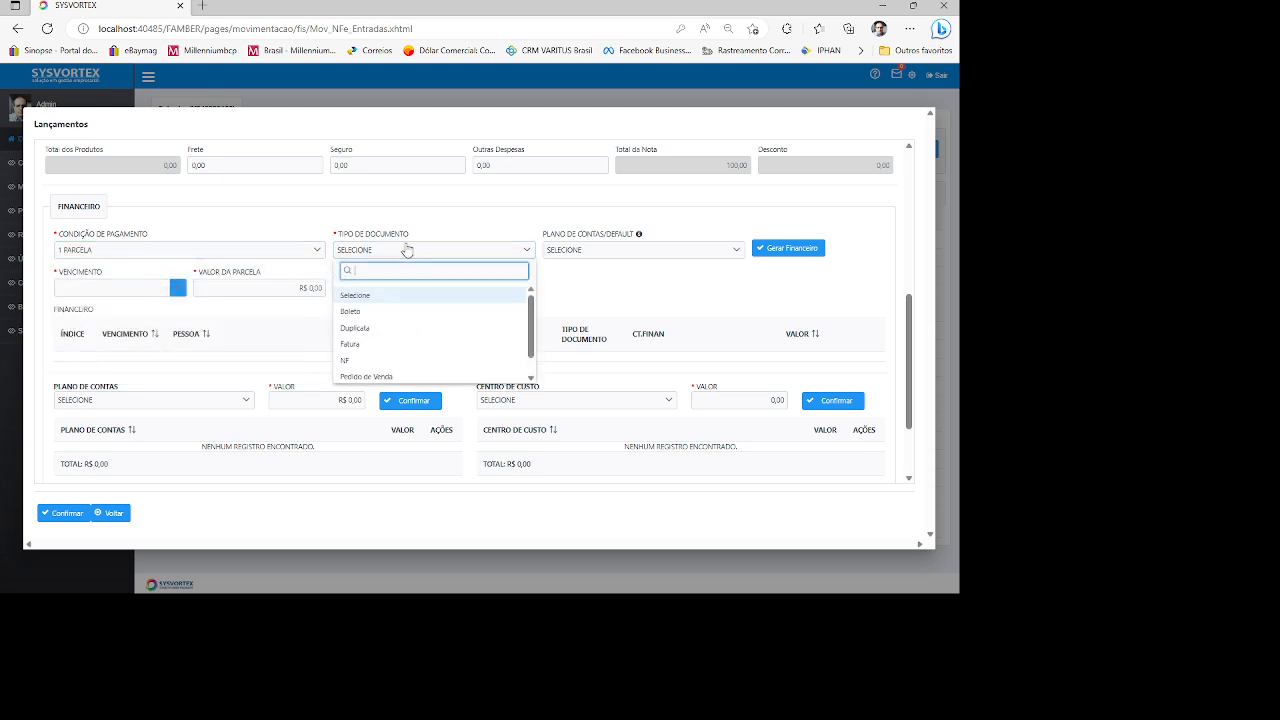
left_click(347, 361)
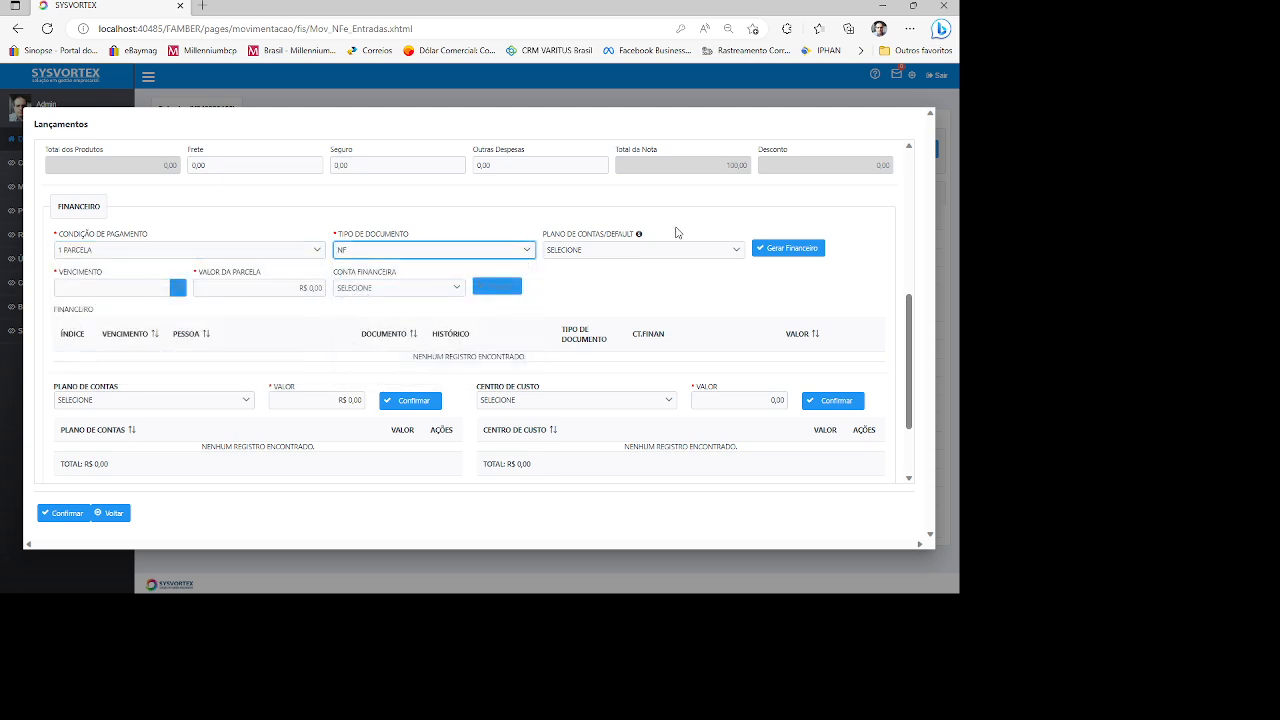
Generate the financial records with Medicamentos as the default chart of accounts, and save the entry.
left_click(584, 258)
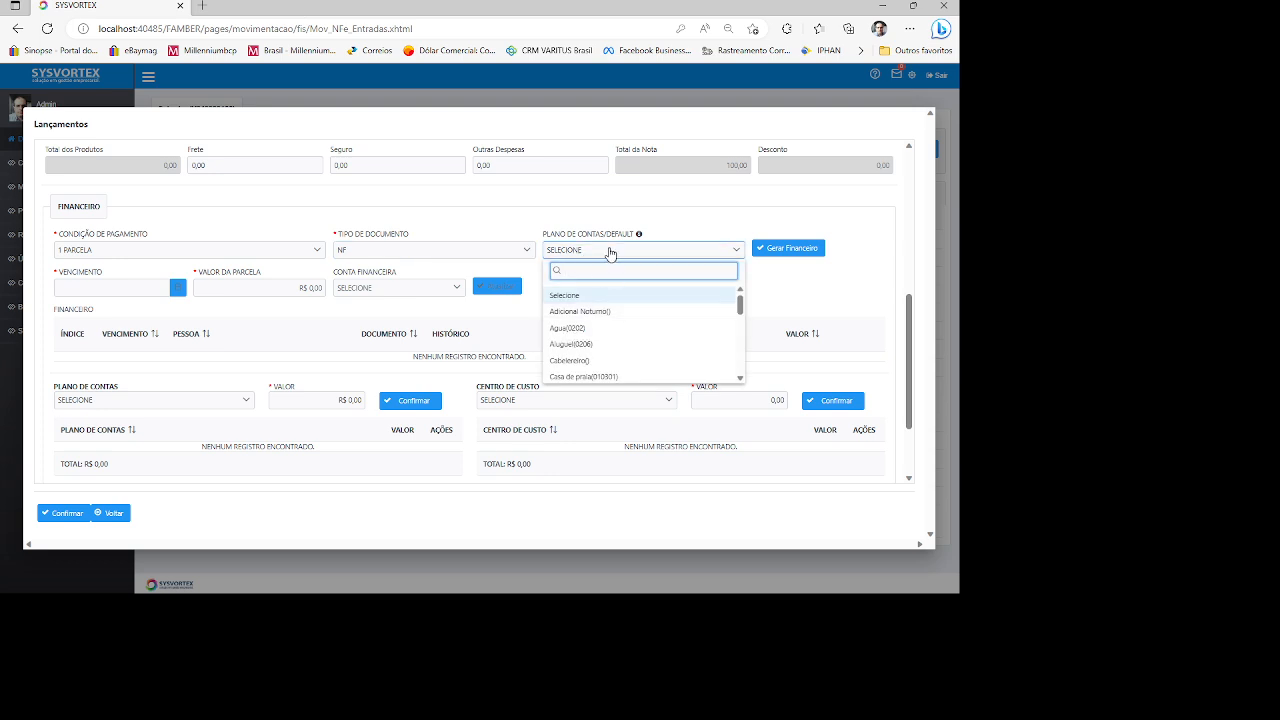
type("MED")
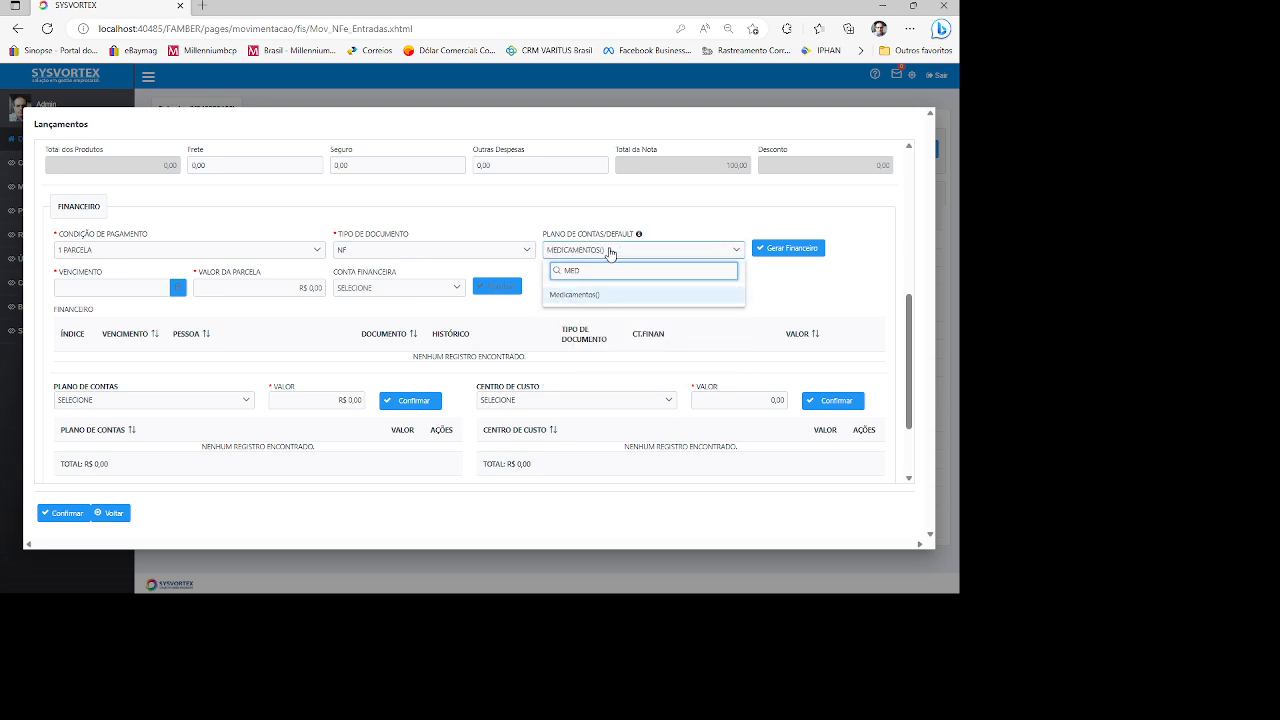
left_click(595, 297)
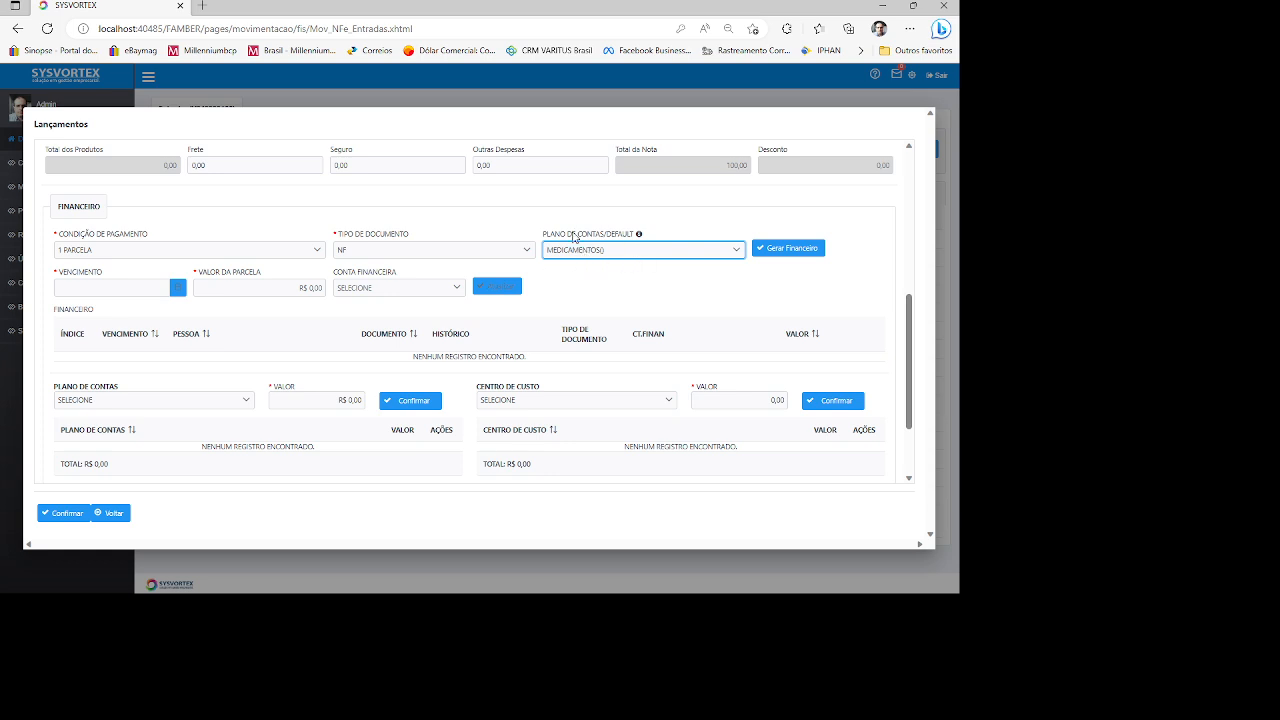
left_click(781, 250)
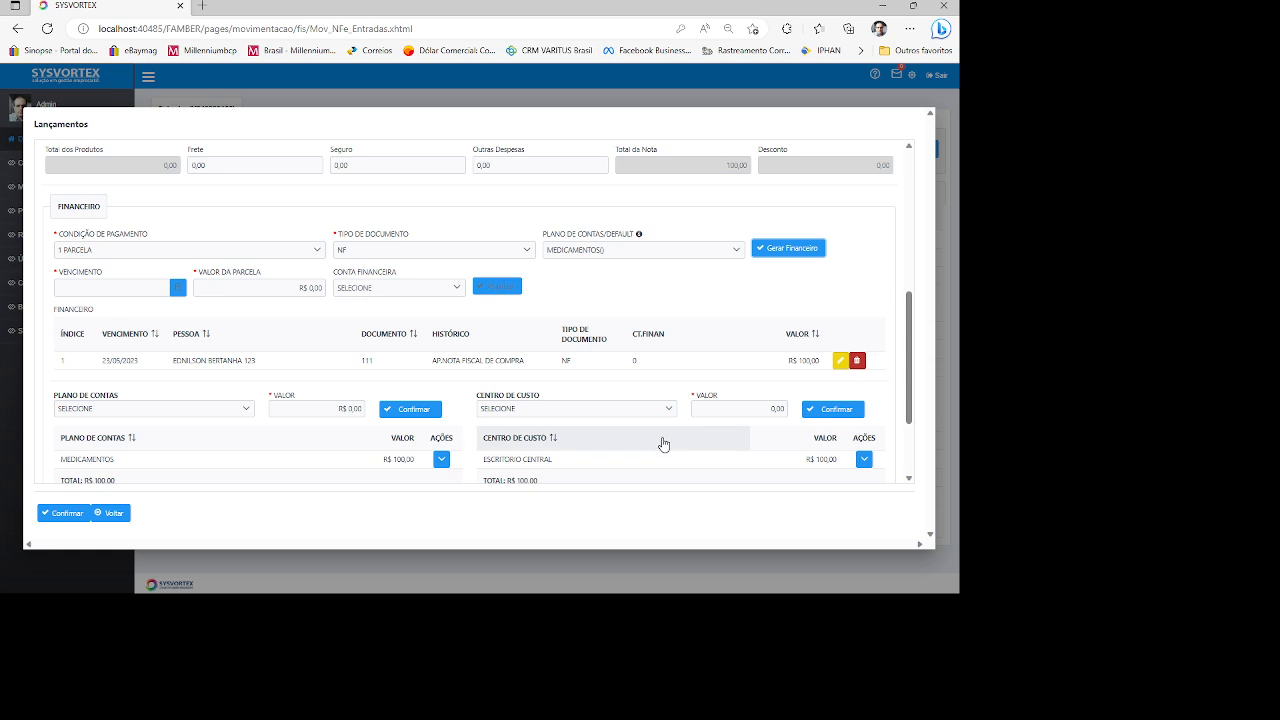
left_click(56, 515)
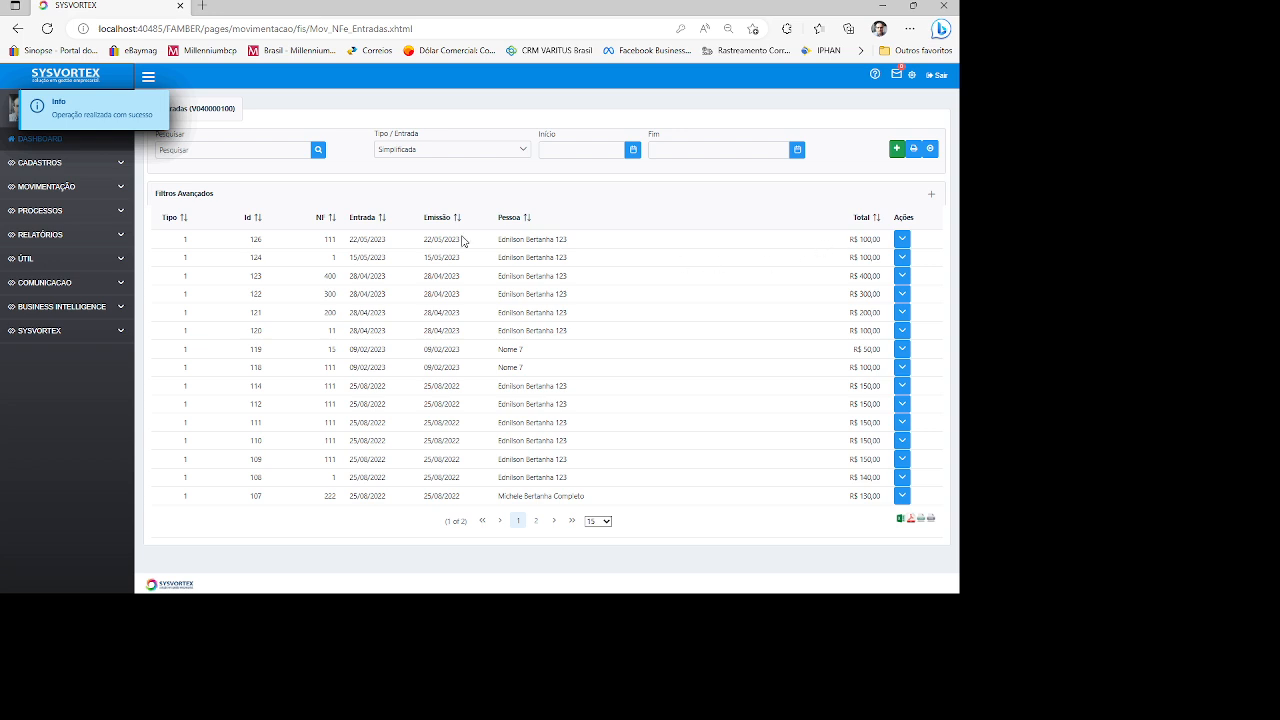
left_click(901, 244)
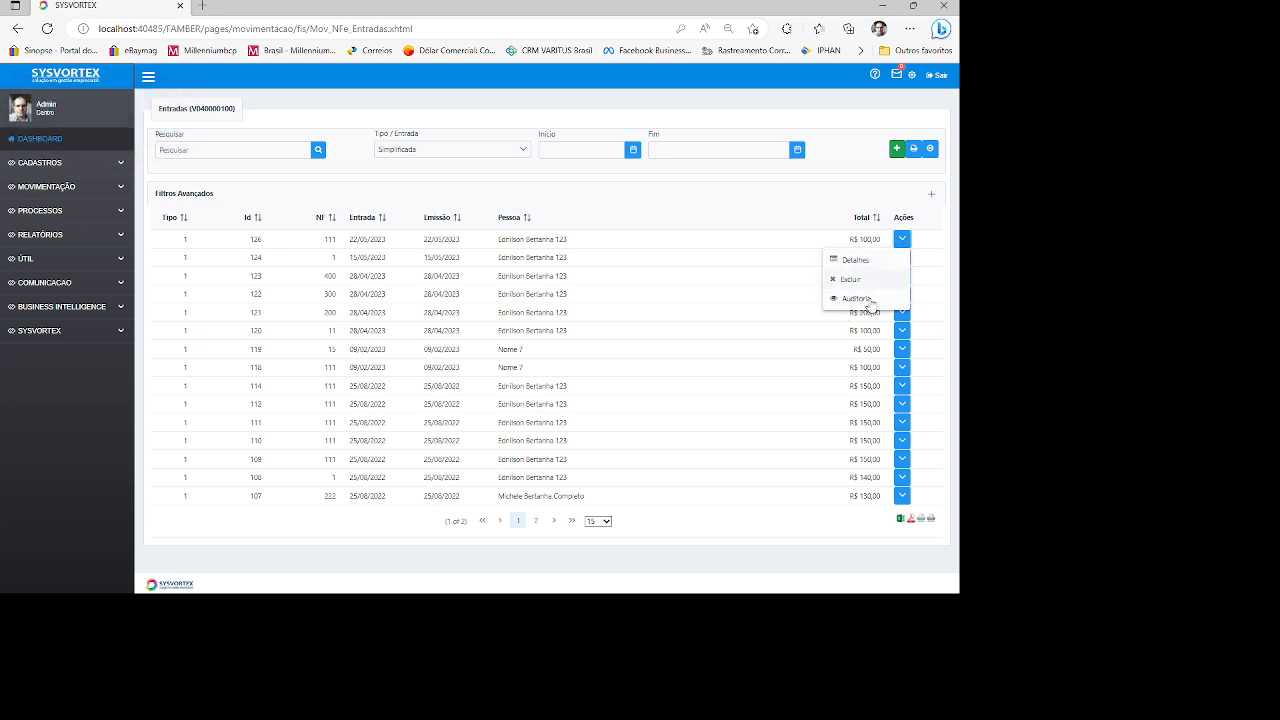
Switch the entry type to Sem Valor and start a new entry with note number 567 and the supplier selected.
left_click(523, 151)
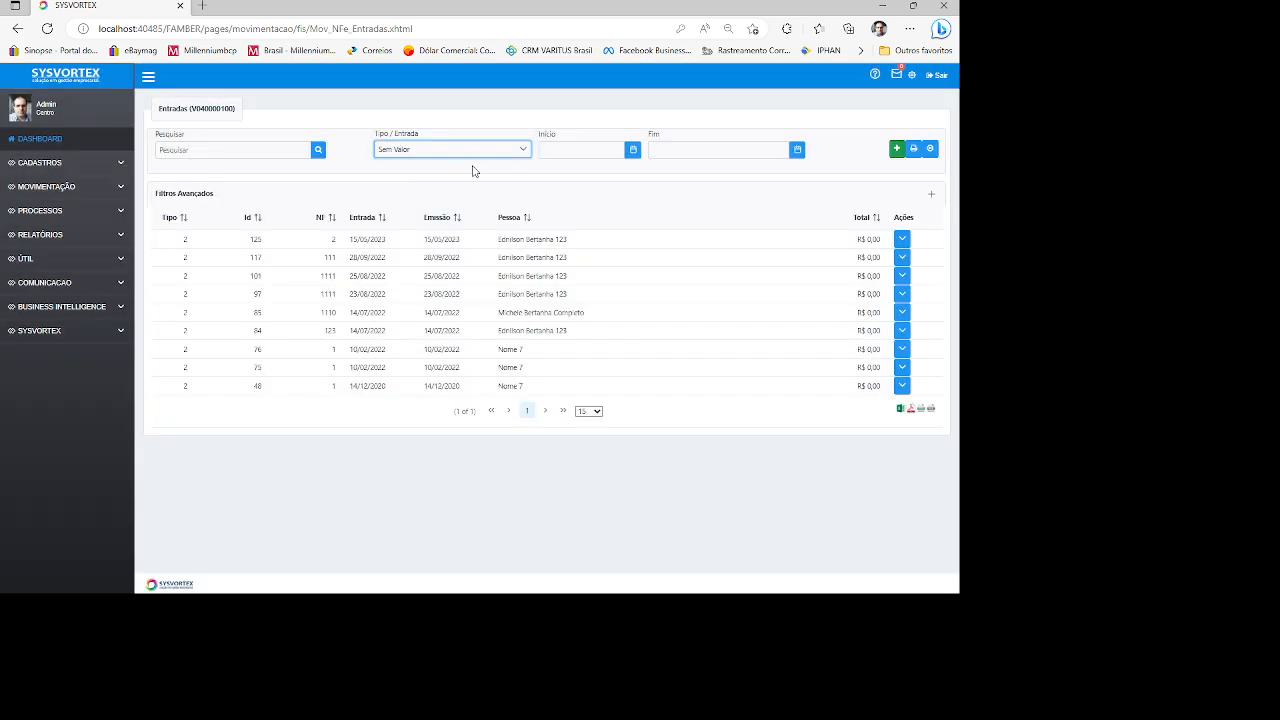
left_click(897, 151)
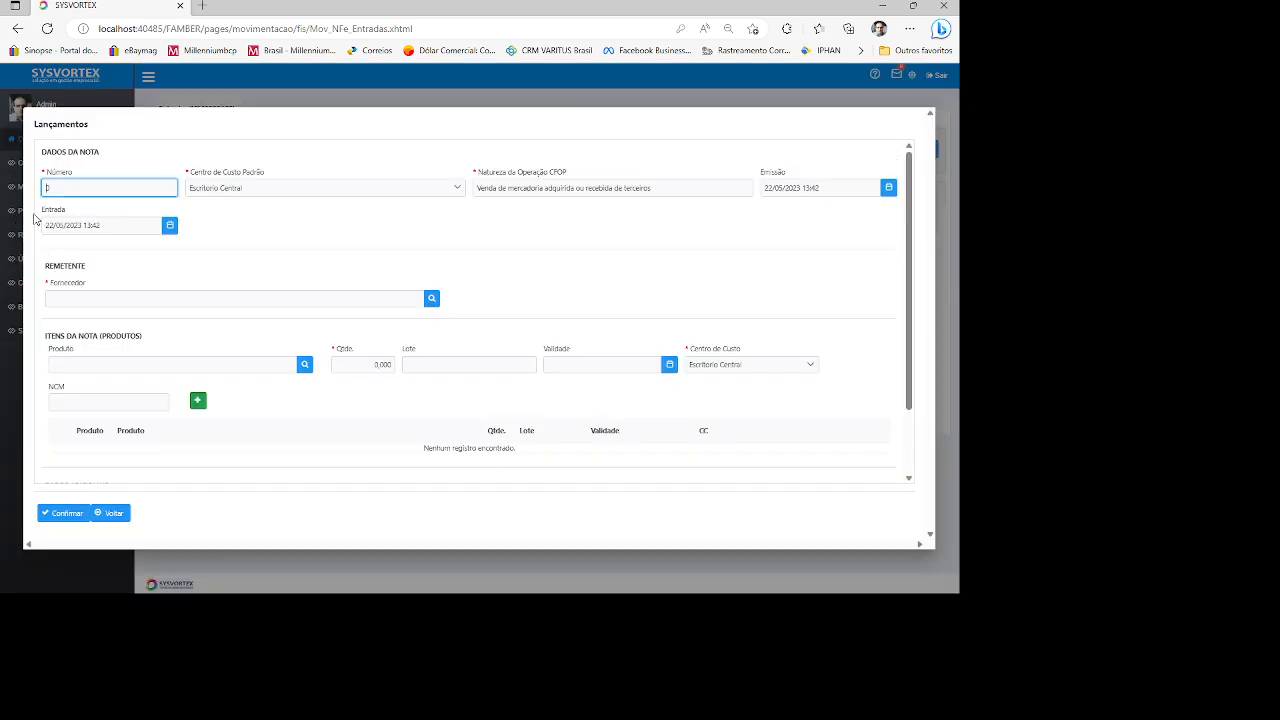
left_click_drag(52, 190, 23, 190)
left_click(98, 297)
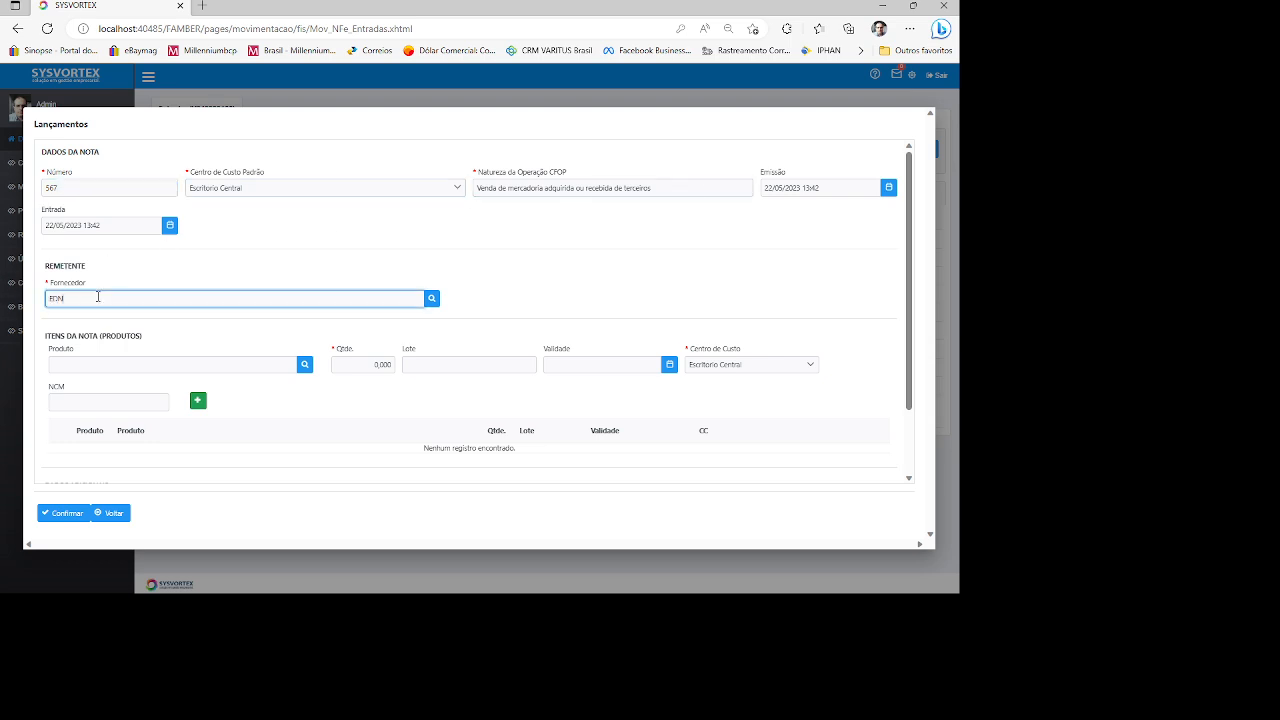
left_click(161, 320)
Select the product Aspirina - Adulto (196) for the note item and set its quantity to 100.
left_click(130, 363)
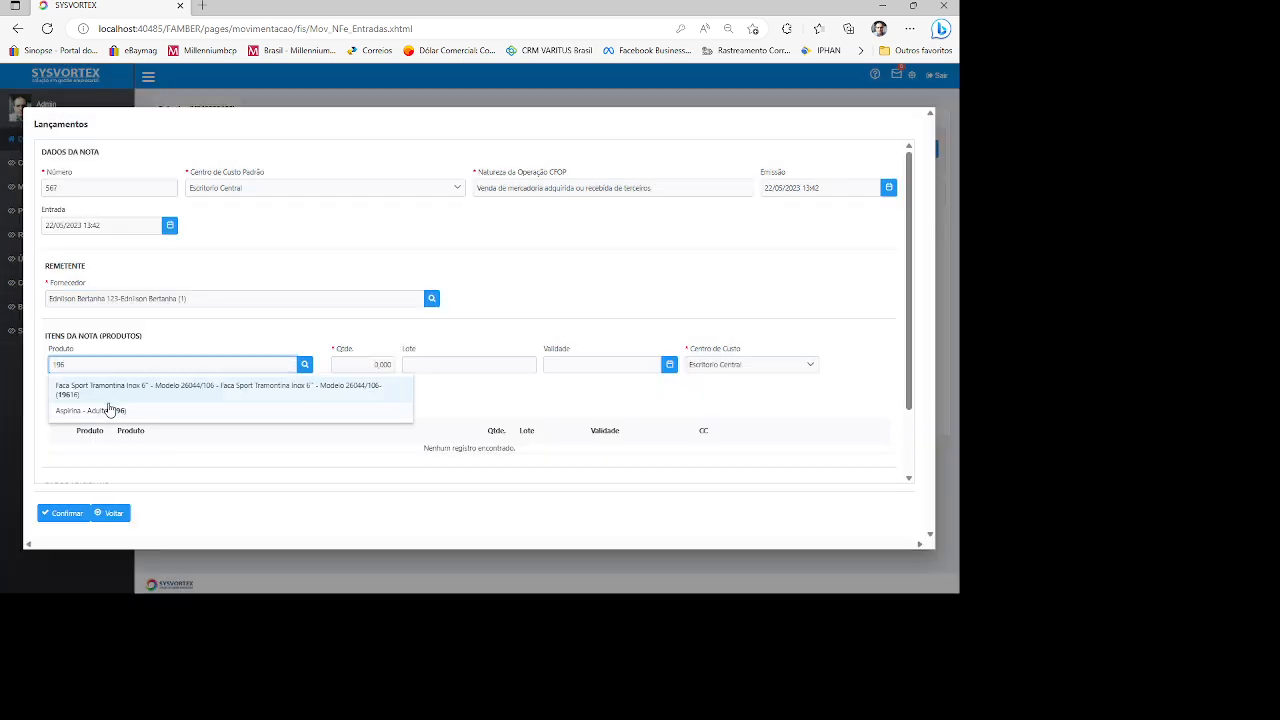
left_click(110, 408)
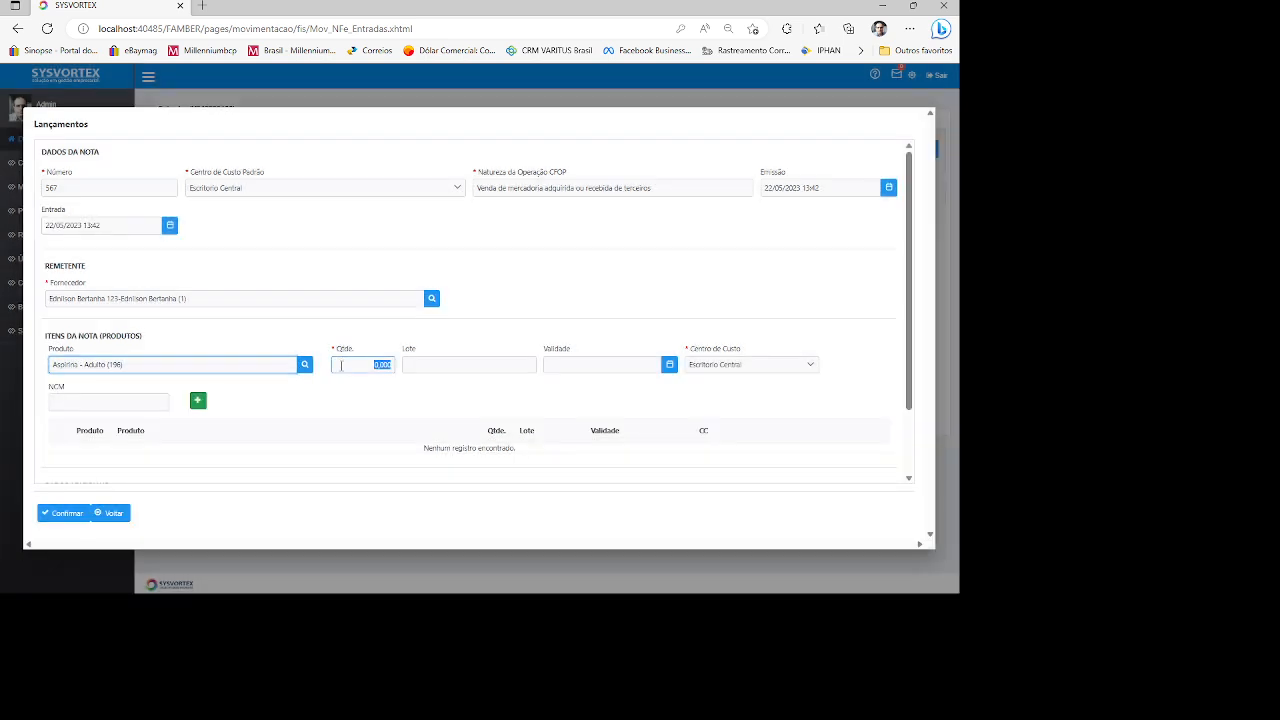
left_click(341, 365)
type("100")
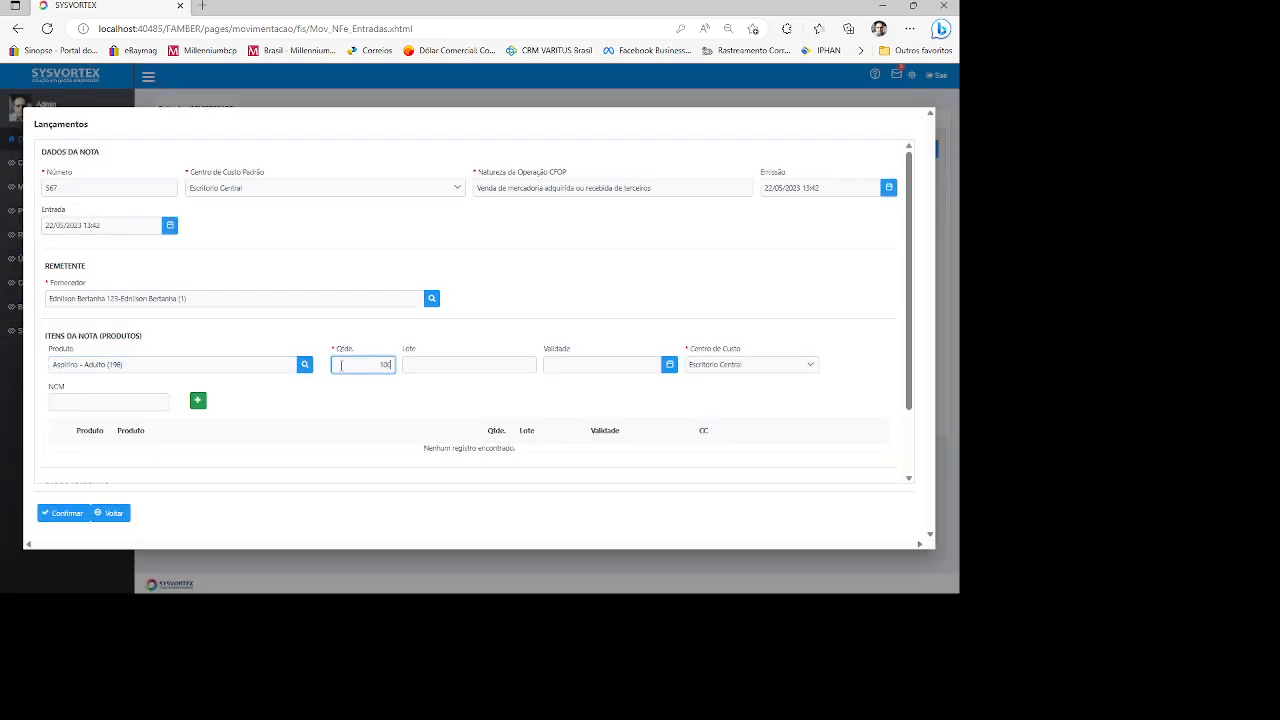
Enter lot XXXX2 and set the expiry date to 28/10/2023 for the item.
left_click(467, 364)
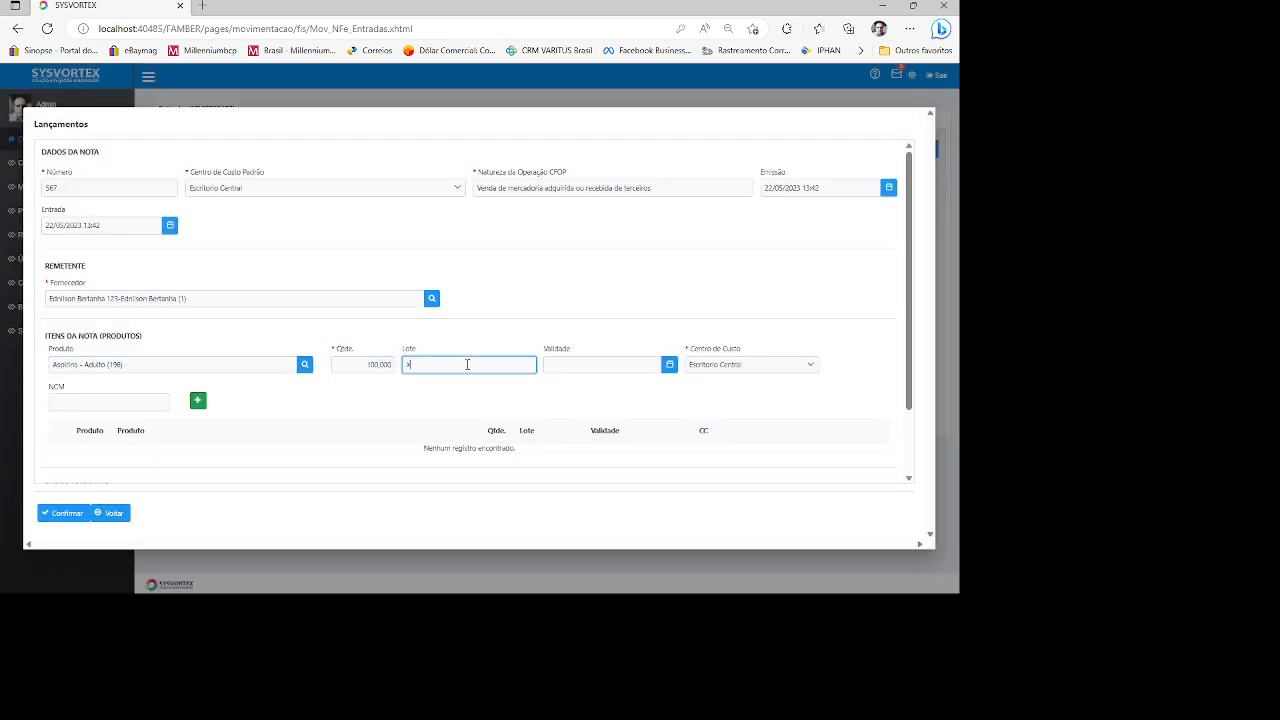
left_click(590, 370)
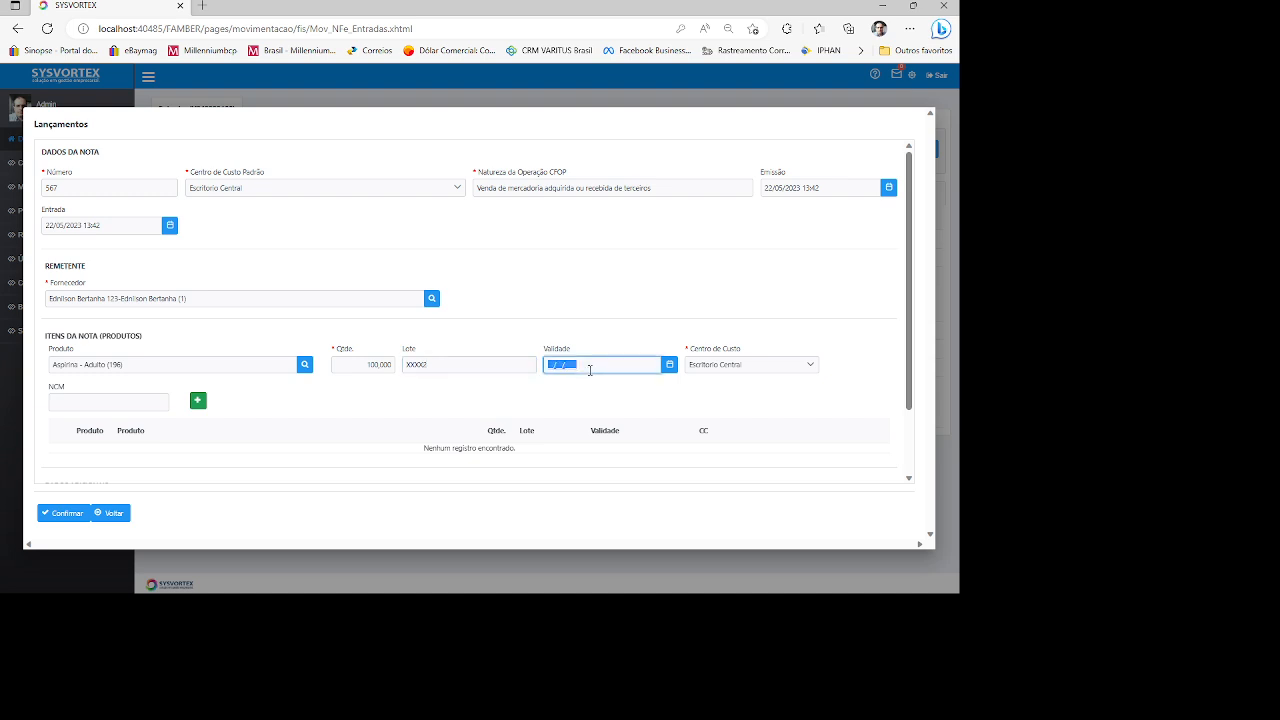
left_click(669, 365)
left_click(712, 384)
left_click(713, 384)
left_click(713, 384)
left_click(713, 384)
left_click(713, 384)
left_click(682, 528)
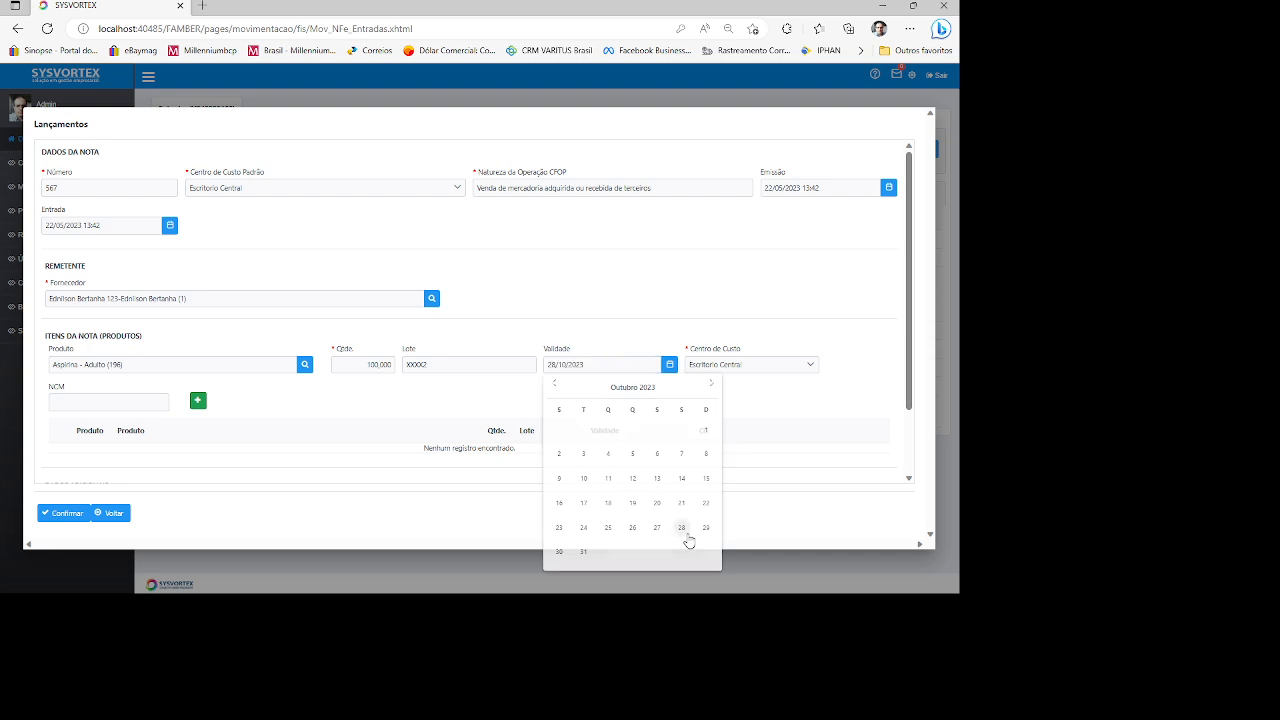
Add the Aspirina - Adulto item to the note and save the entry without filling in NCM or observations.
left_click(103, 398)
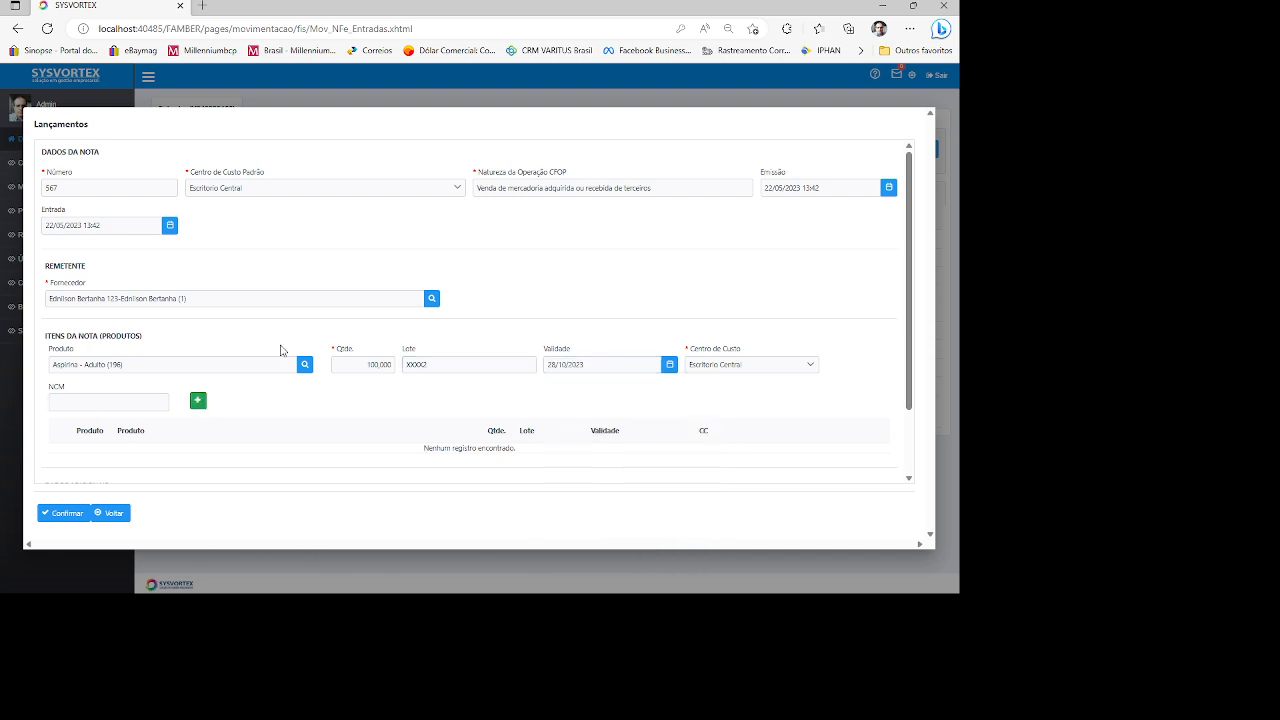
left_click(196, 401)
scroll(354, 323, "down", 2)
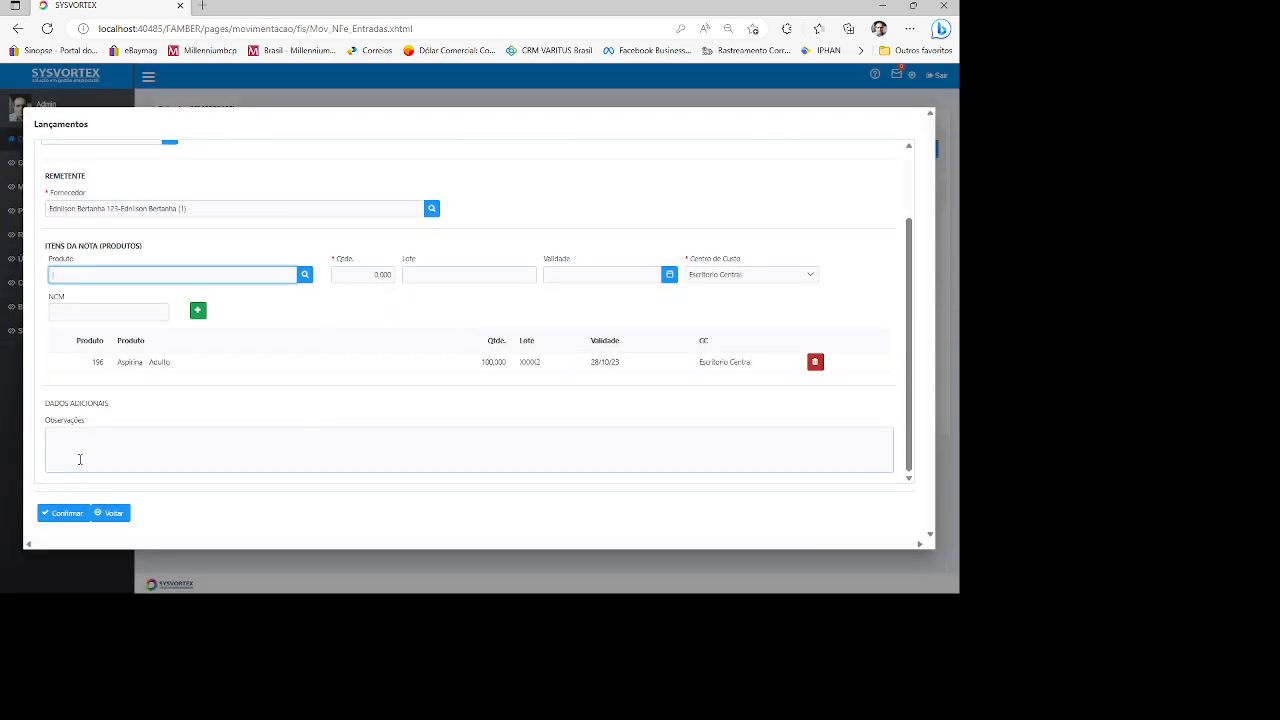
left_click(66, 513)
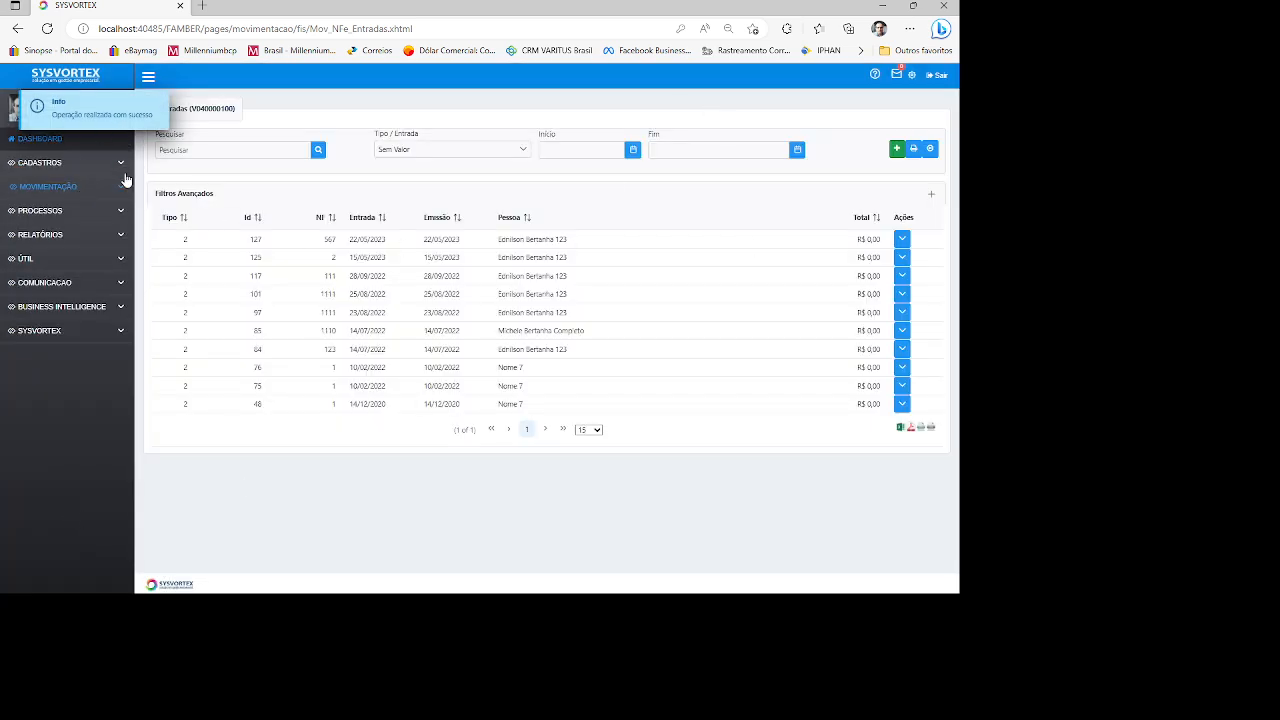
Switch the entry type to Completa, review the fields of a new complete entry form, and return without saving.
left_click(466, 153)
left_click(395, 205)
left_click(897, 150)
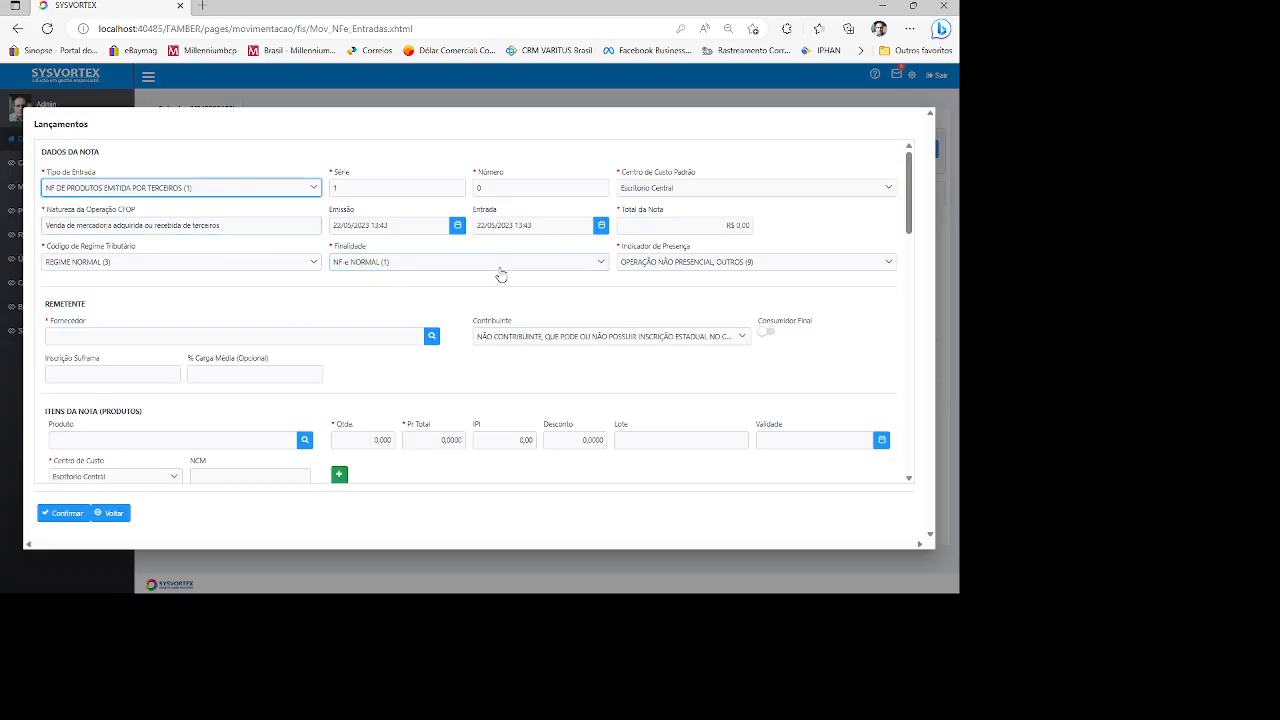
scroll(240, 264, "down", 6)
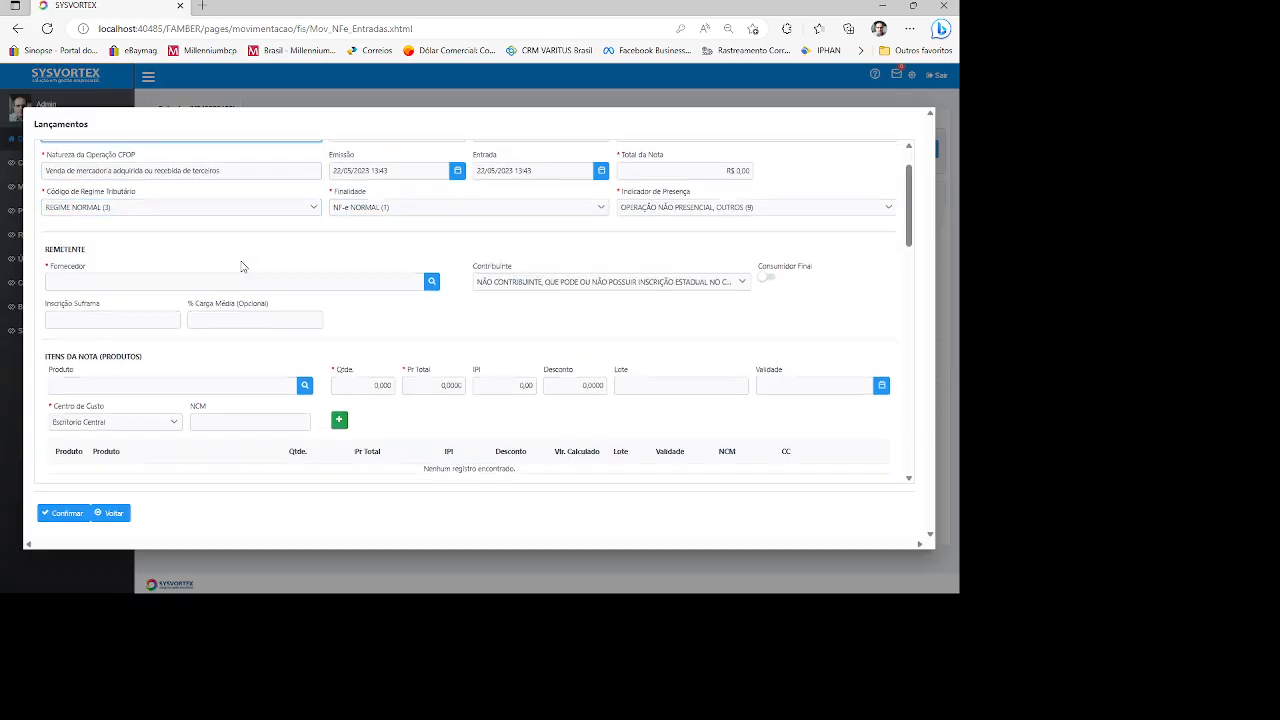
scroll(268, 301, "down", 10)
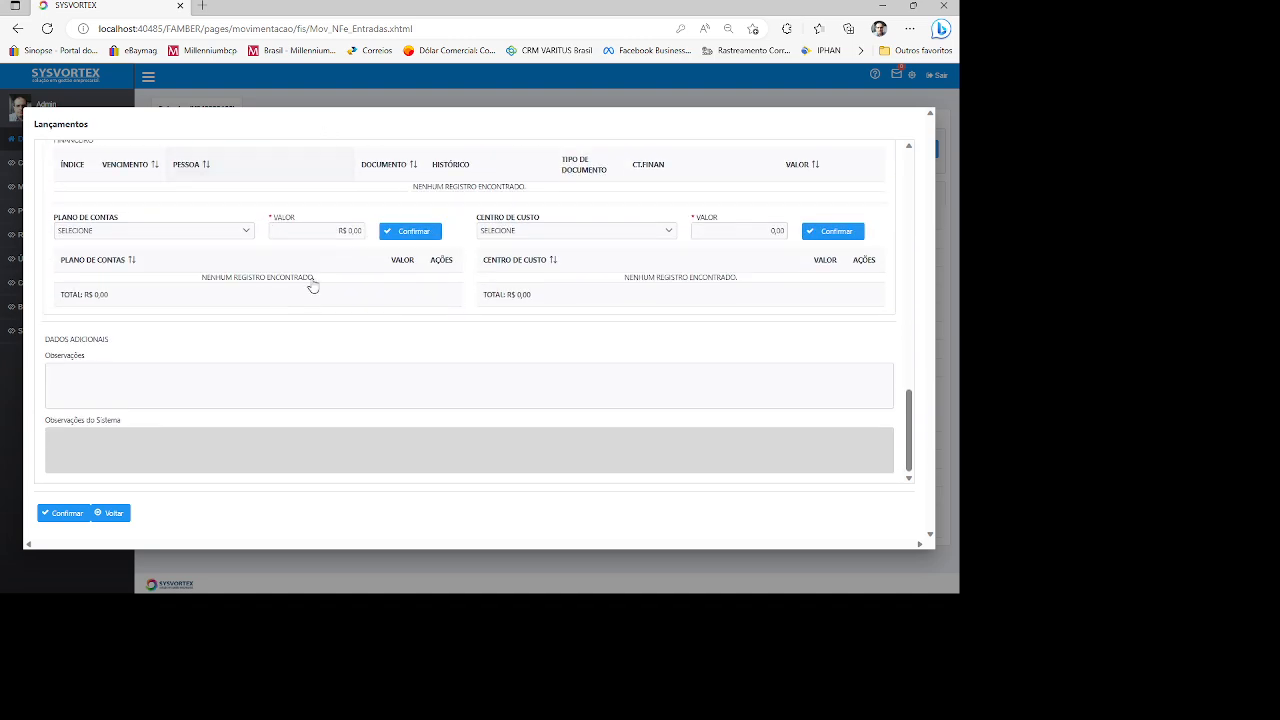
left_click(113, 513)
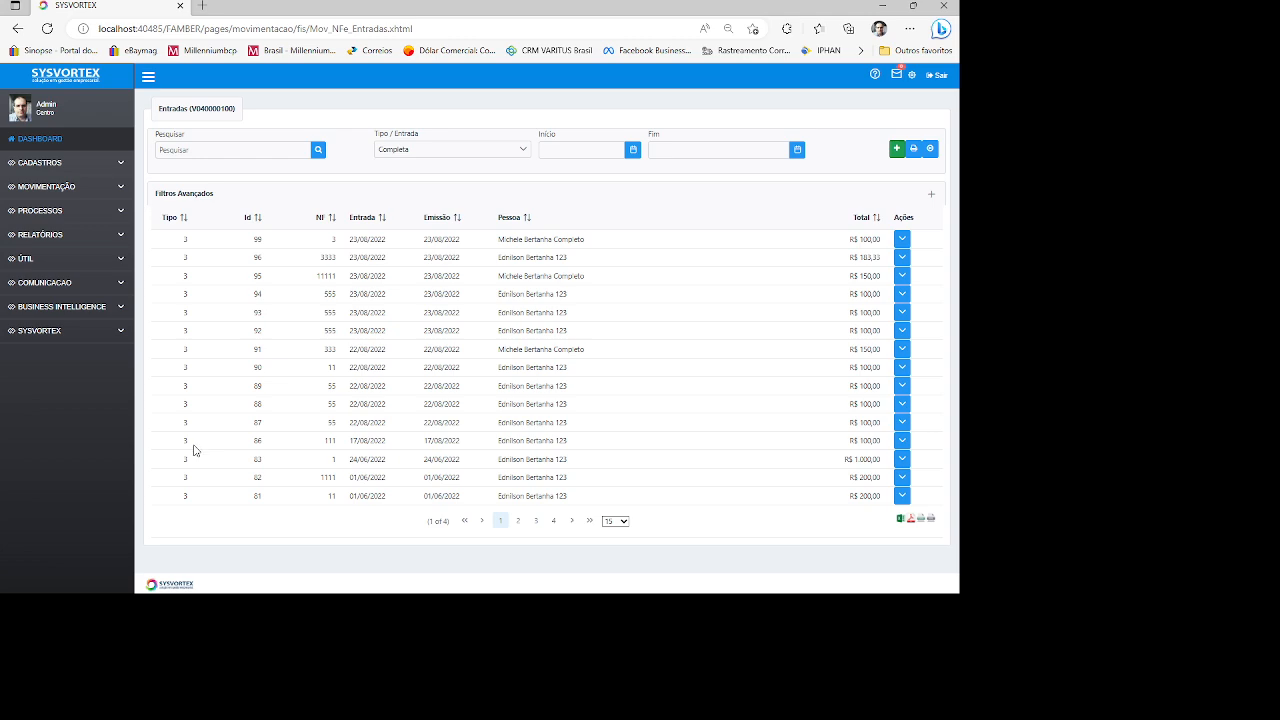
From the dashboard's Suprimentos section, open the entries query, generate the Etiqueta 20x30-2C label for note 567's item, and close the label.
left_click(50, 139)
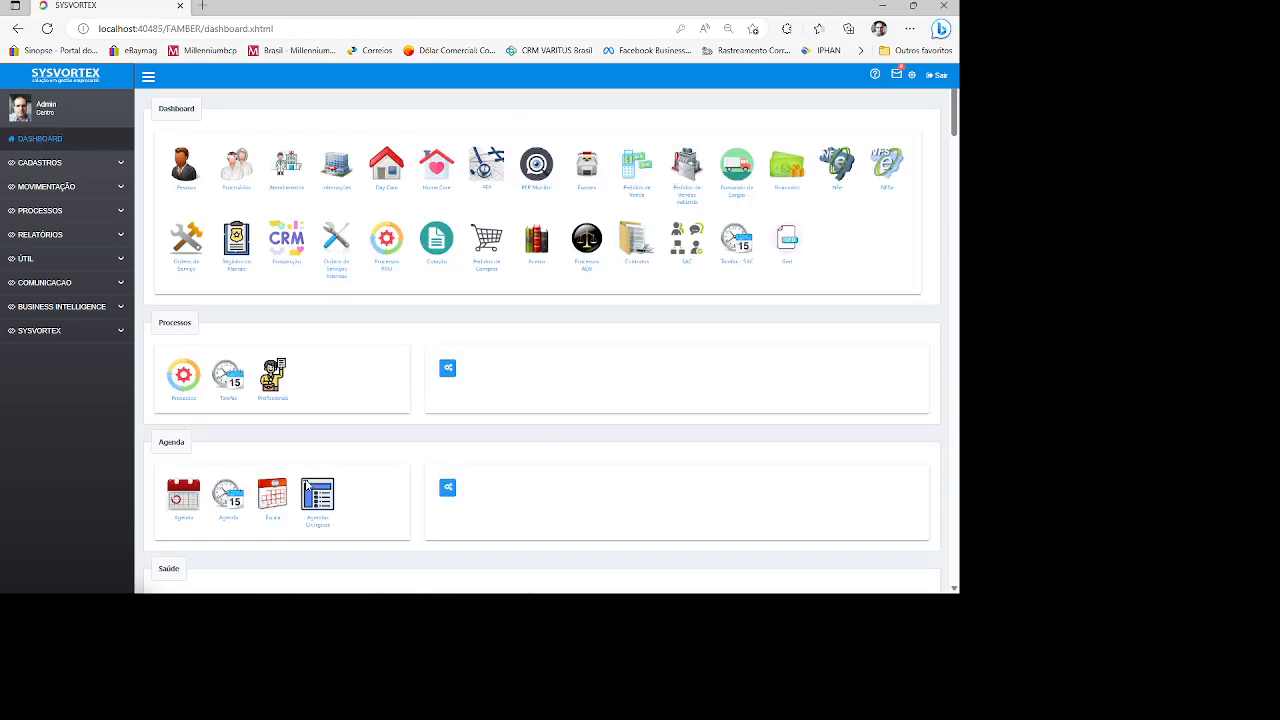
scroll(290, 400, "down", 10)
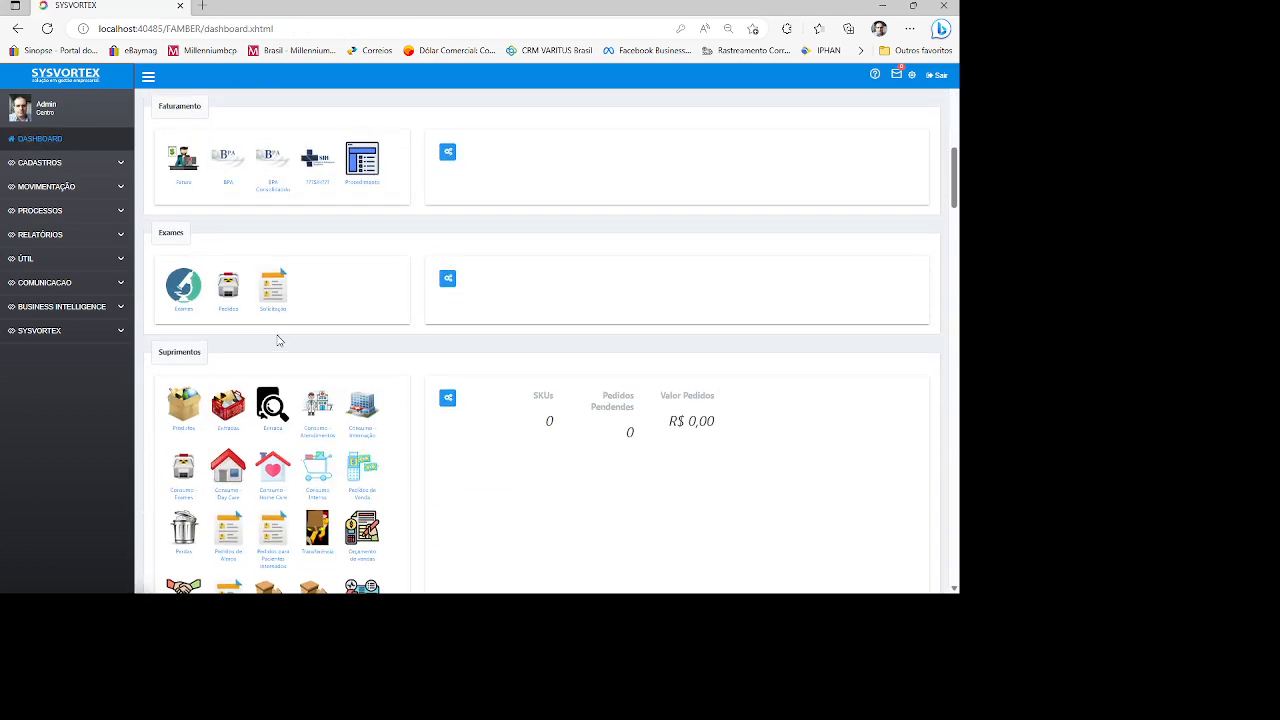
left_click(265, 413)
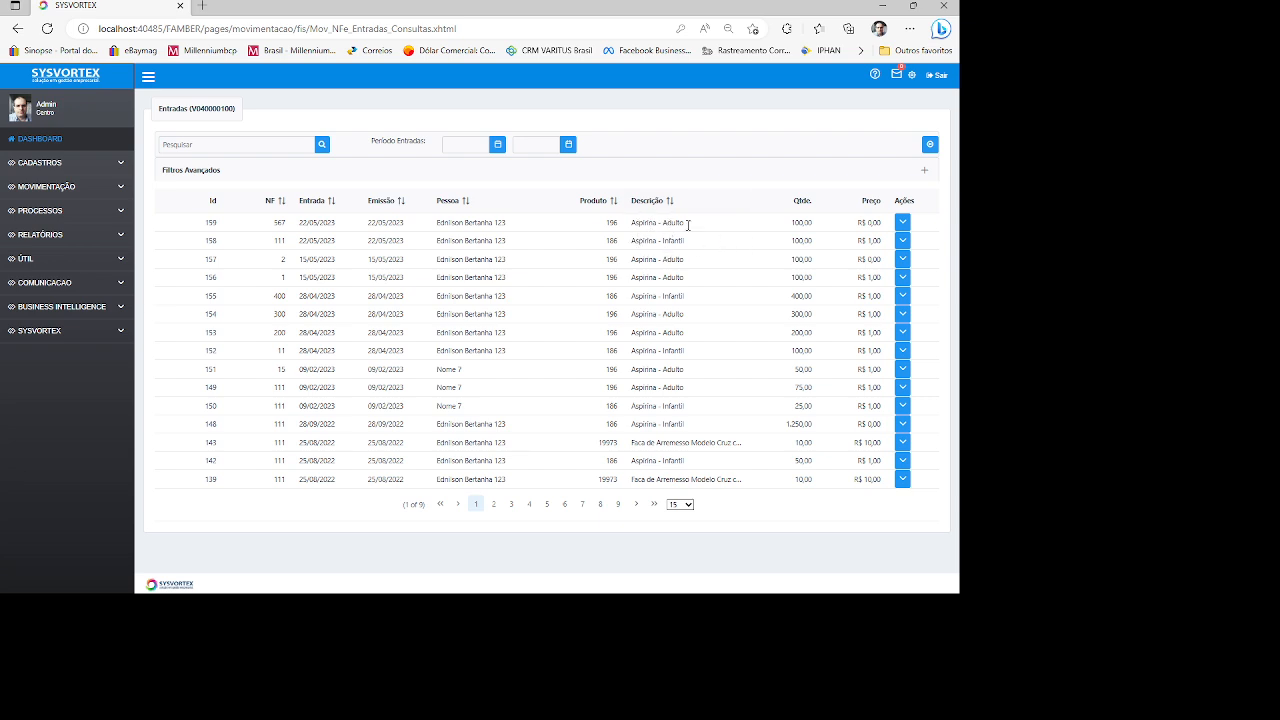
left_click(903, 228)
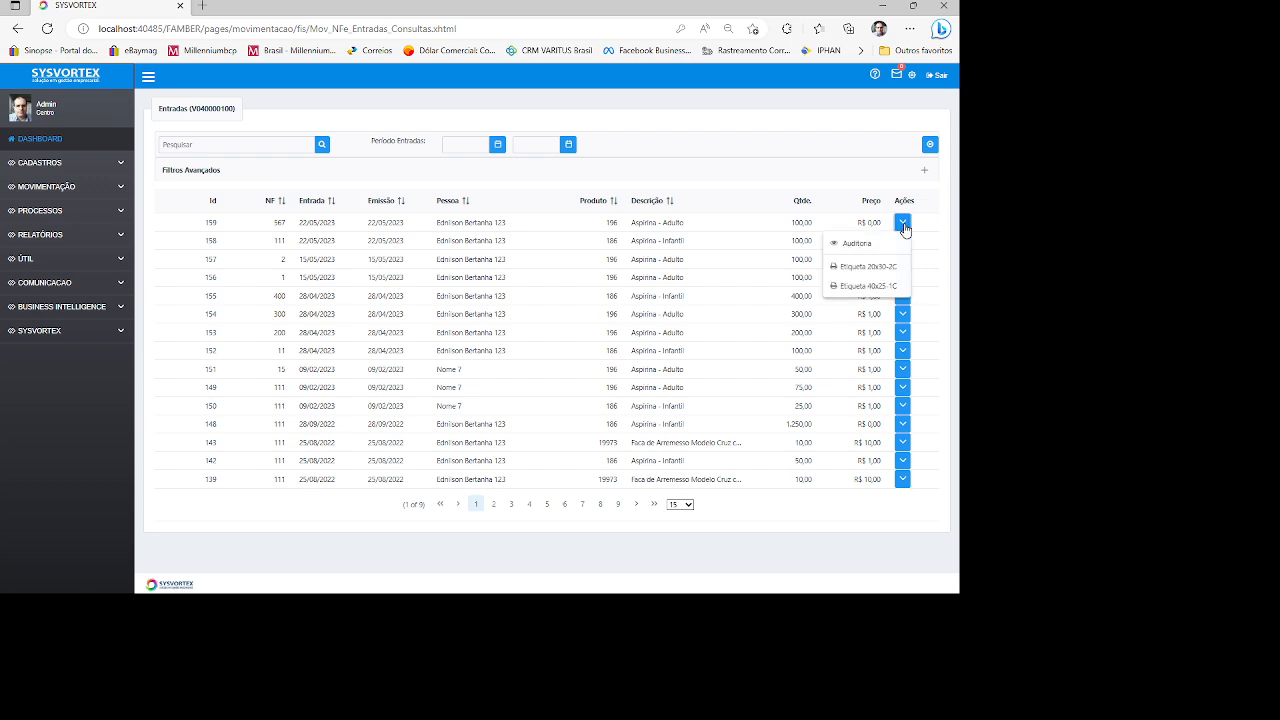
left_click(857, 267)
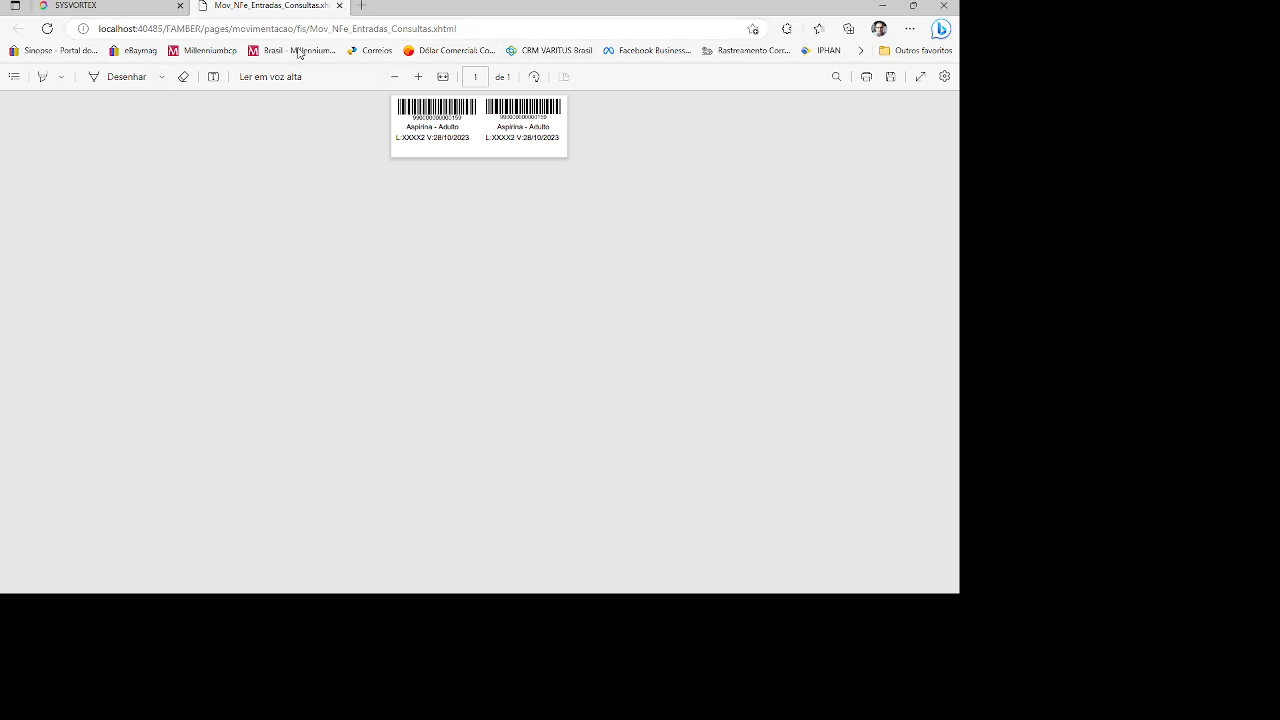
left_click(339, 6)
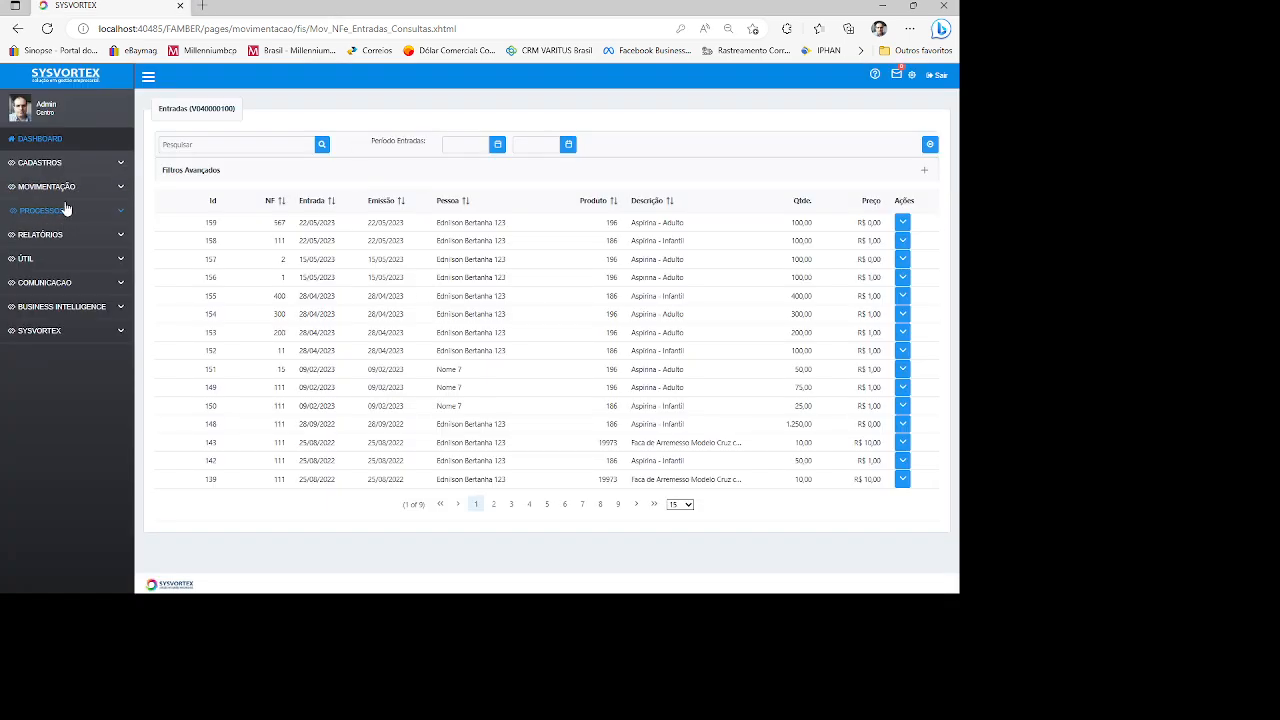
Return to the dashboard and open the Transferência module in the Suprimentos section.
left_click(52, 140)
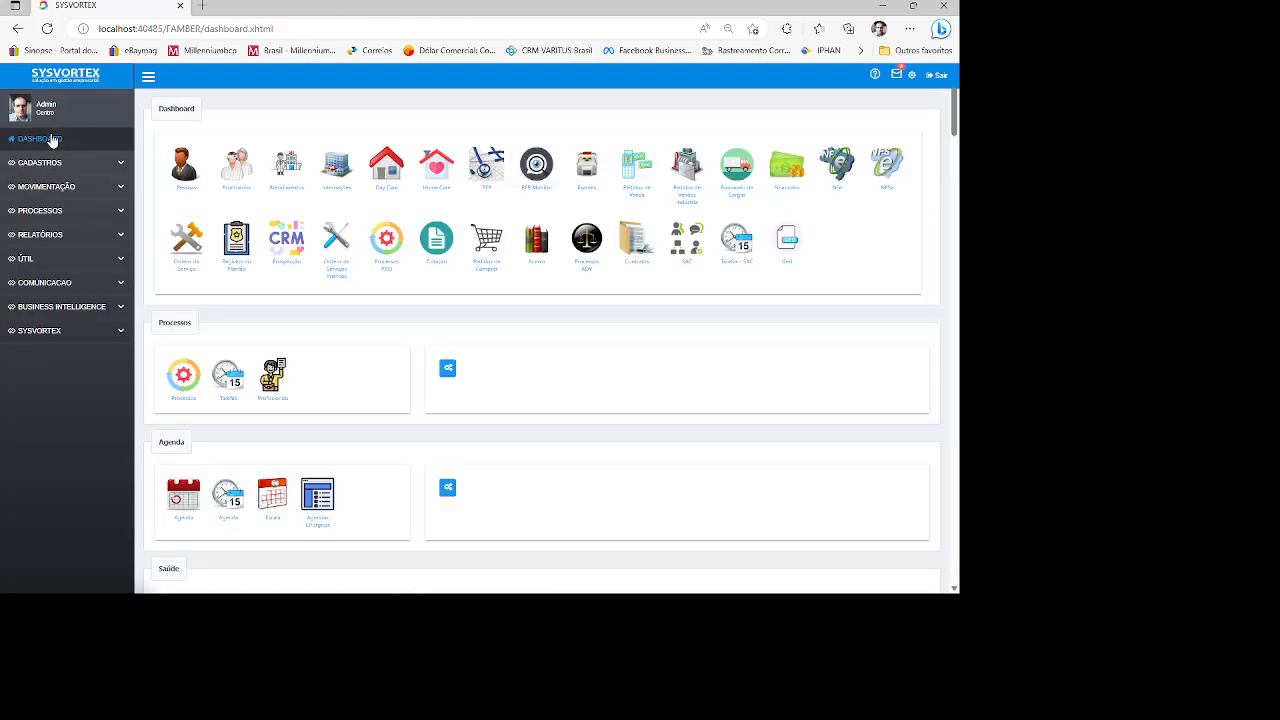
scroll(209, 386, "down", 10)
scroll(241, 280, "up", 3)
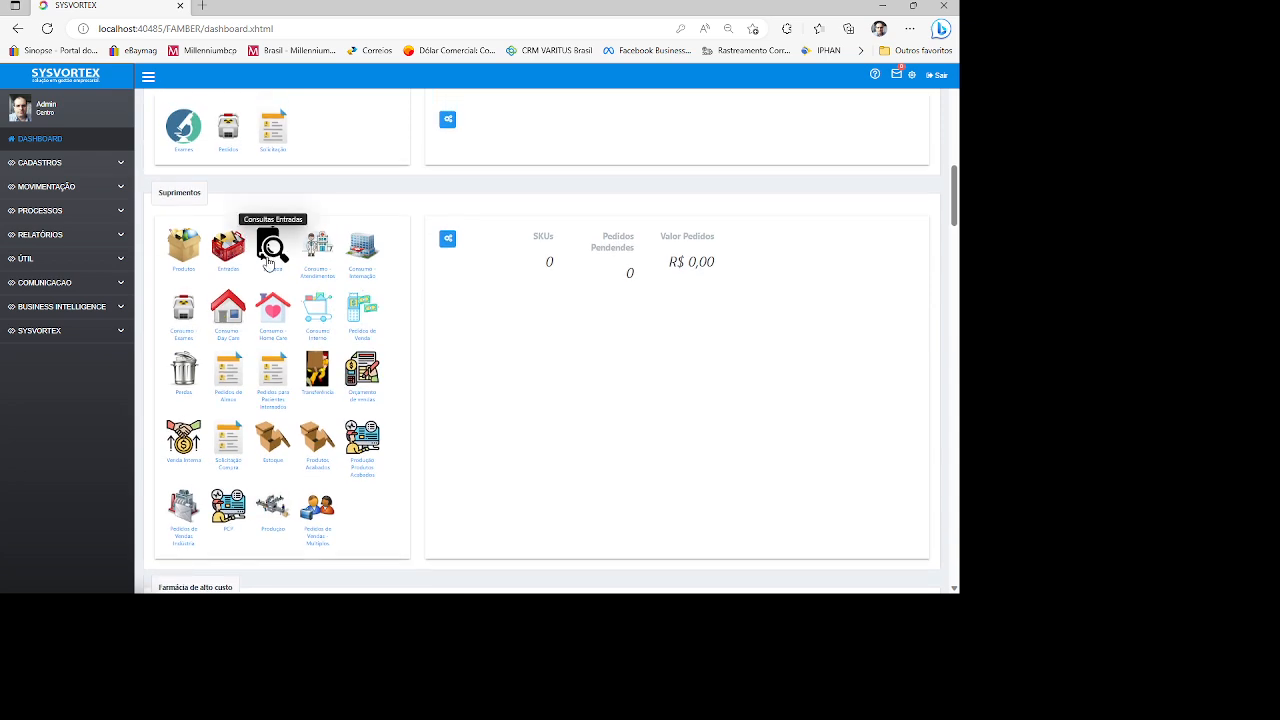
left_click(313, 387)
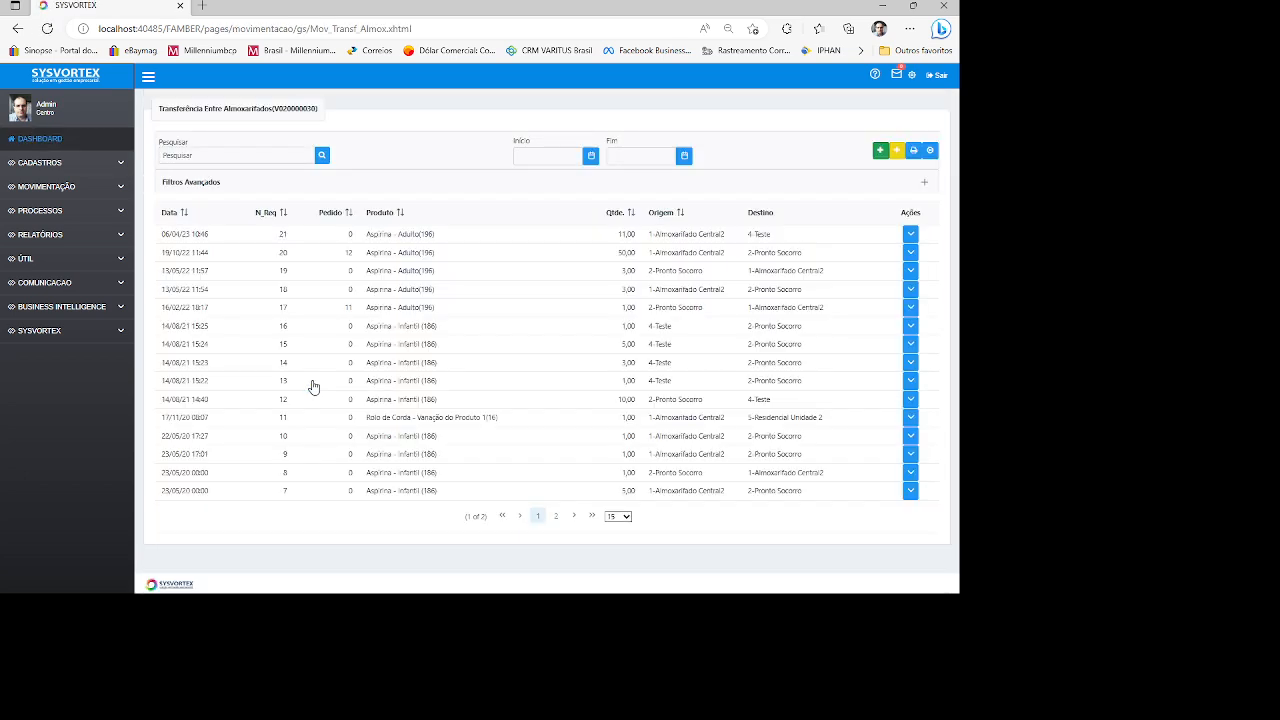
Start a new stock transfer from Almoxarifado Central2 to Pronto Socorro and confirm its origin and destination.
left_click(880, 150)
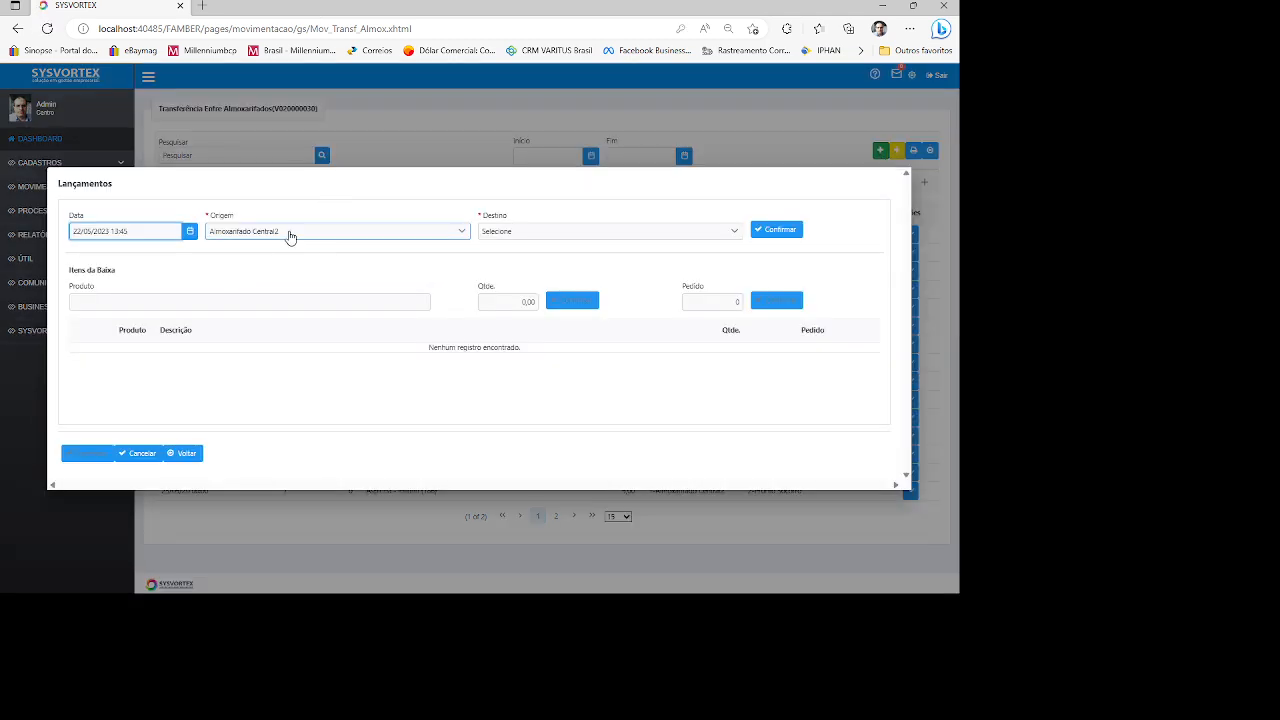
left_click(521, 231)
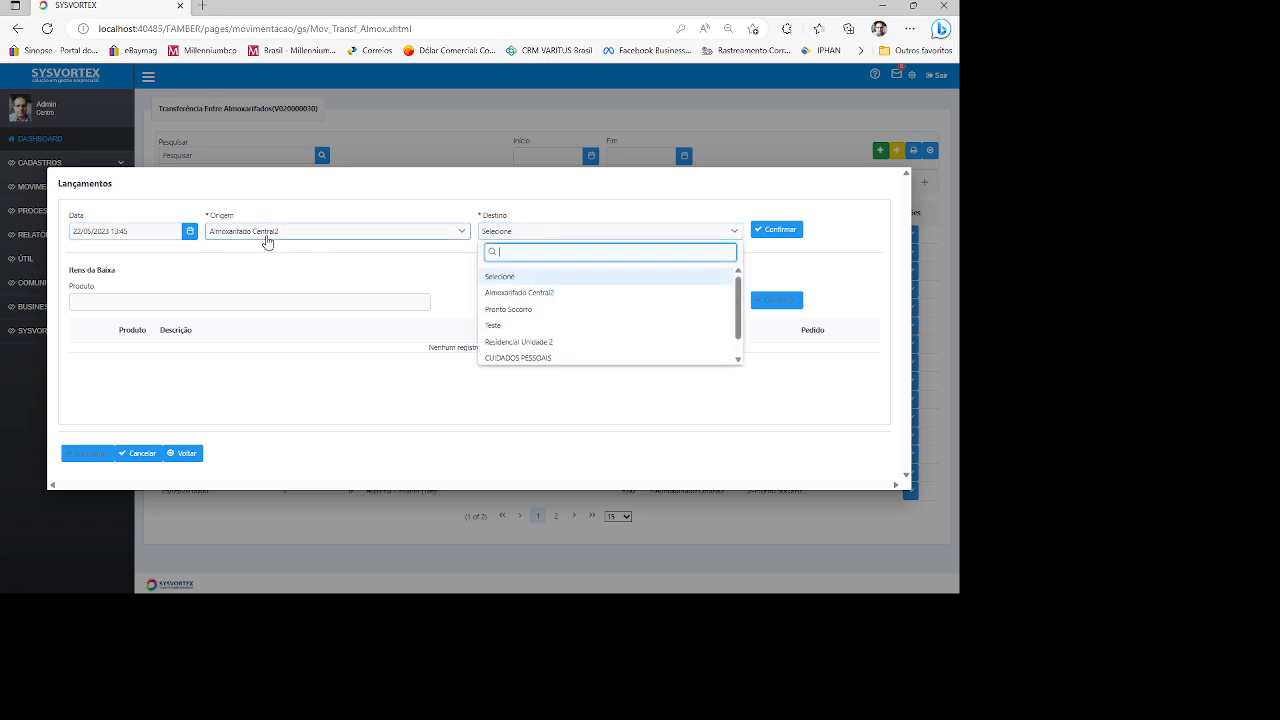
left_click(521, 311)
left_click(779, 232)
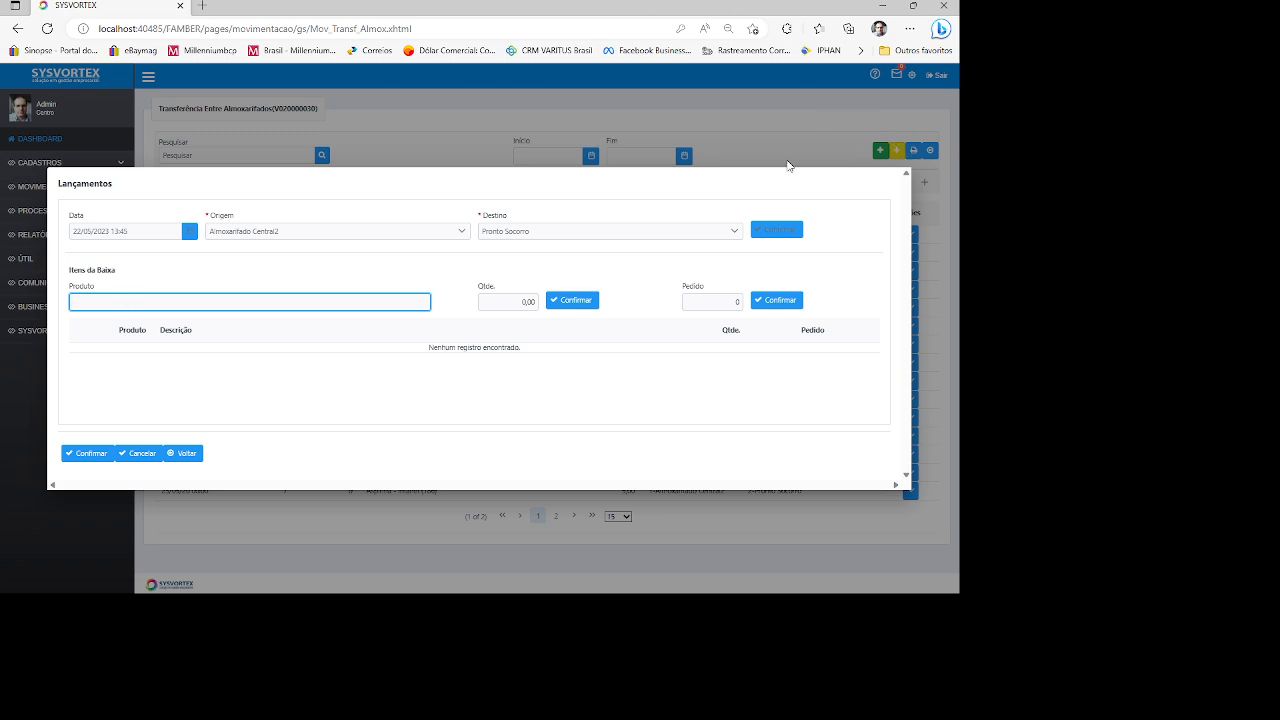
Add 10 units of Aspirina - Infantil (186) to the transfer items.
type("ASPI")
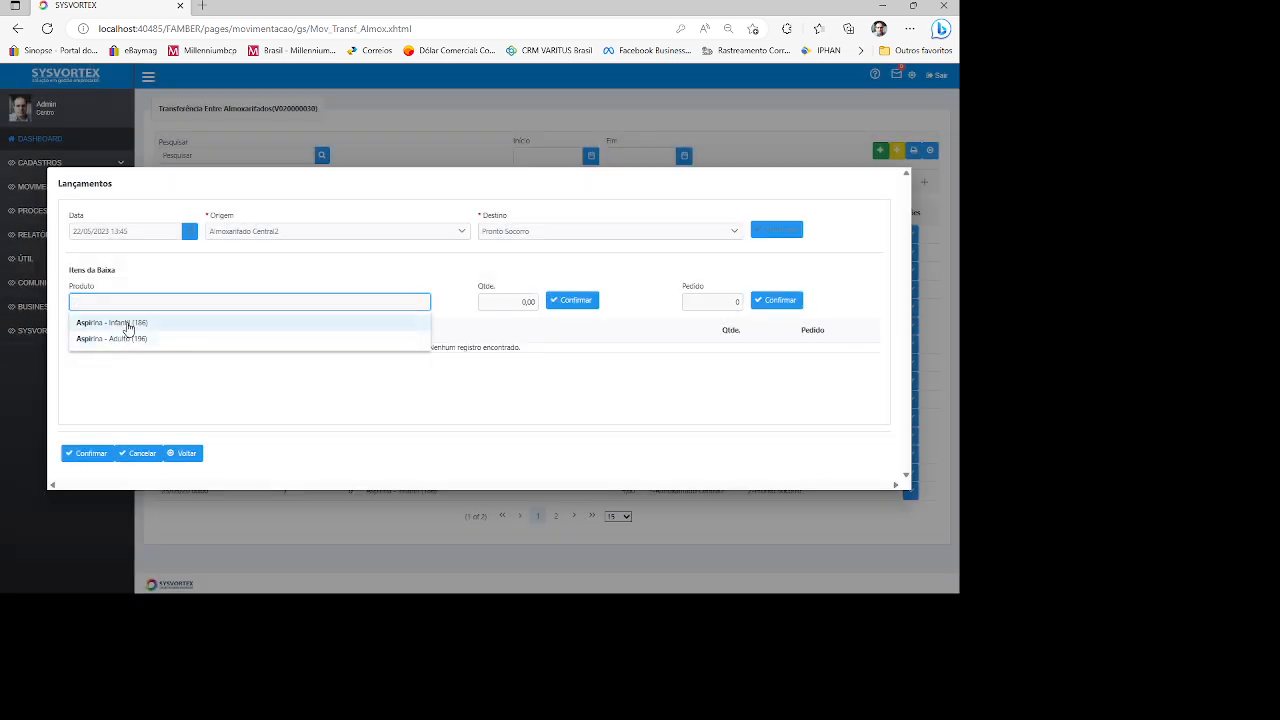
left_click(126, 323)
left_click(489, 301)
type("10")
left_click(584, 300)
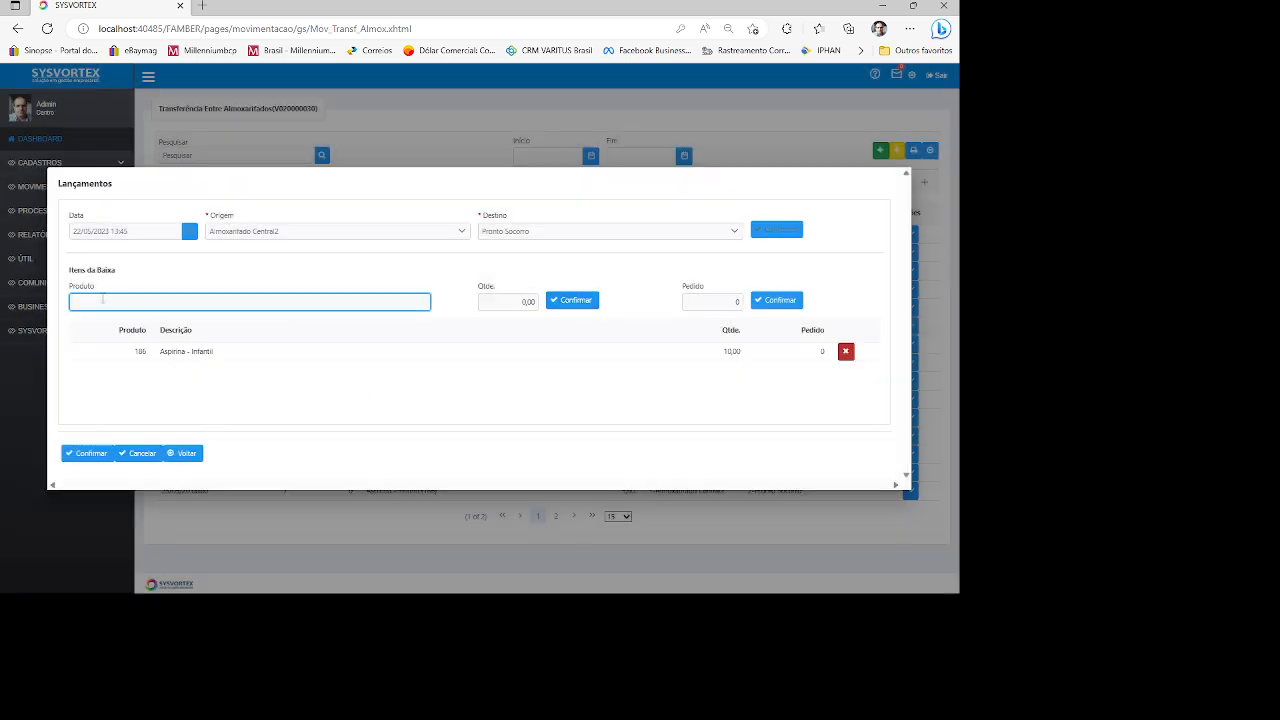
Add 5 units of Aspirina - Adulto (196) to the transfer items and save the transfer.
type("196")
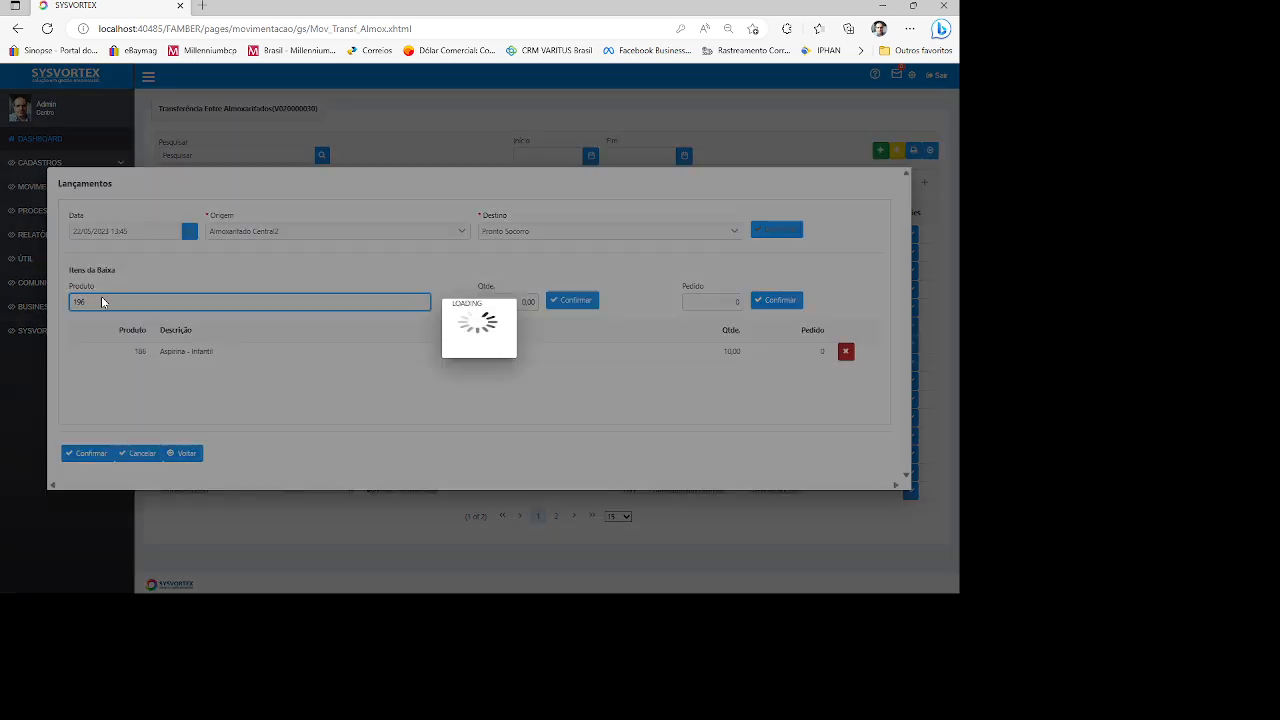
left_click(150, 346)
left_click(506, 308)
type("5")
left_click(571, 300)
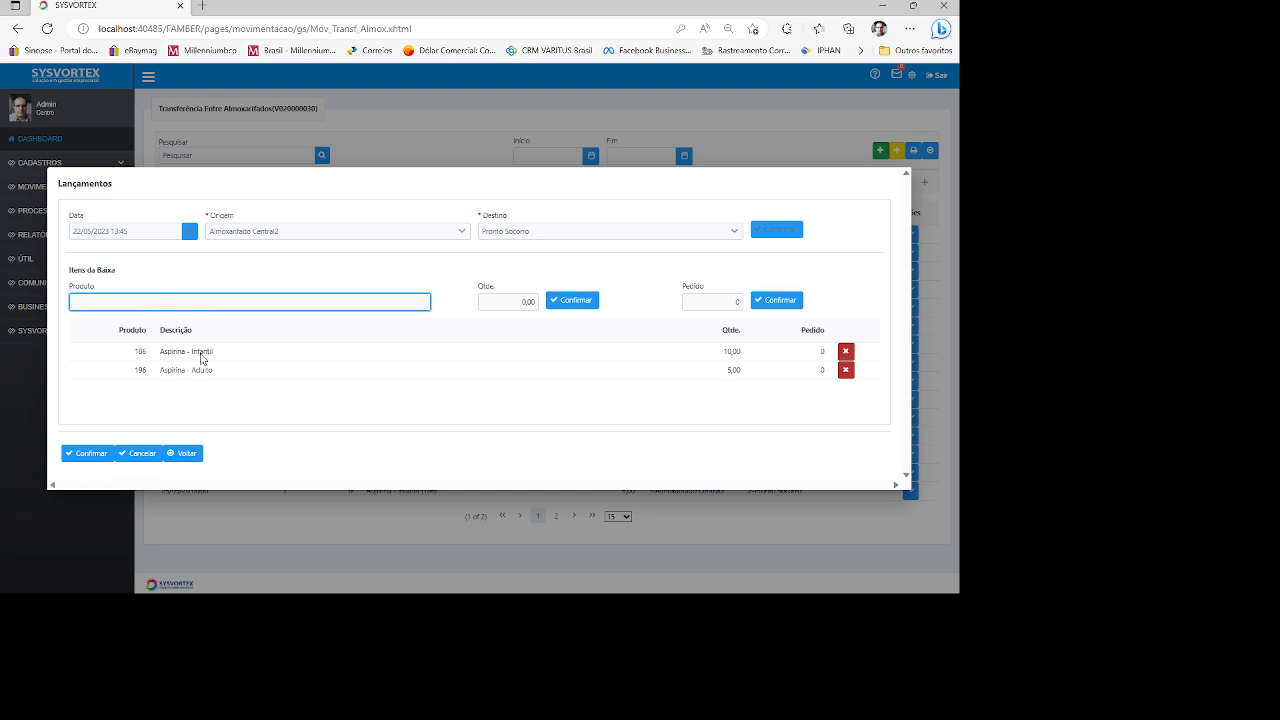
left_click(90, 455)
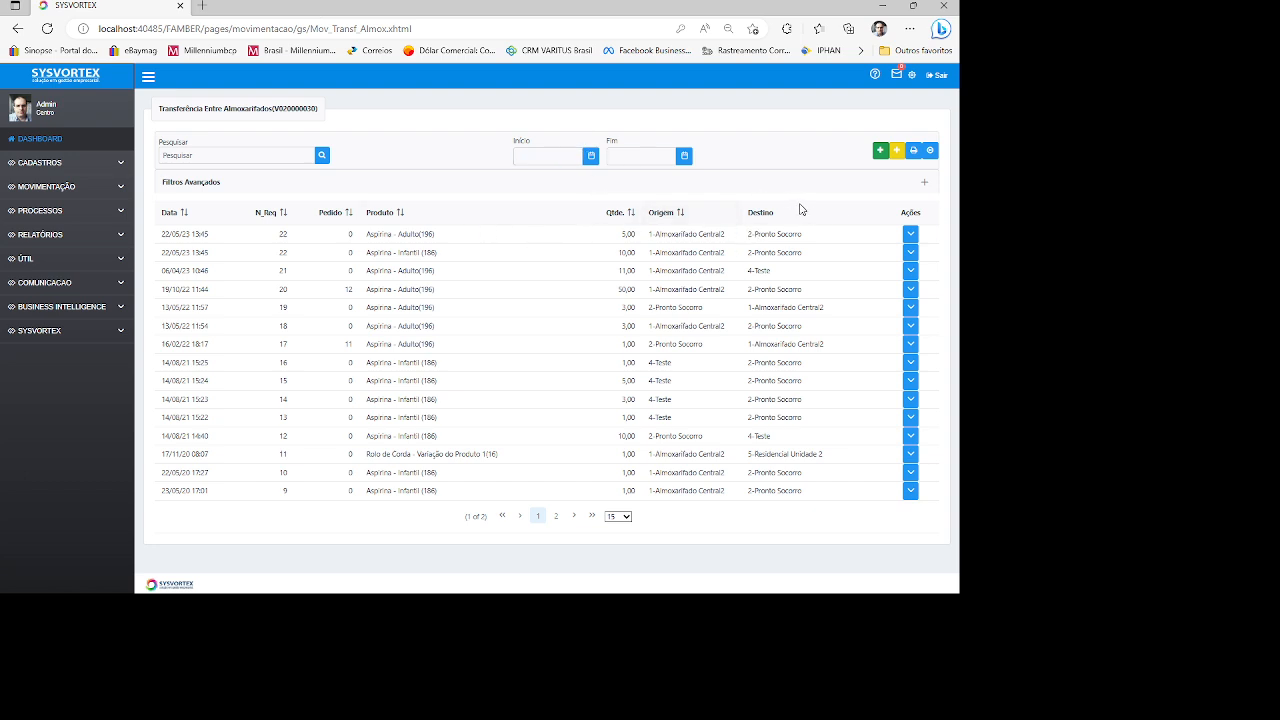
Print the requisition of the new transfer to Pronto Socorro and close the generated document.
left_click(910, 234)
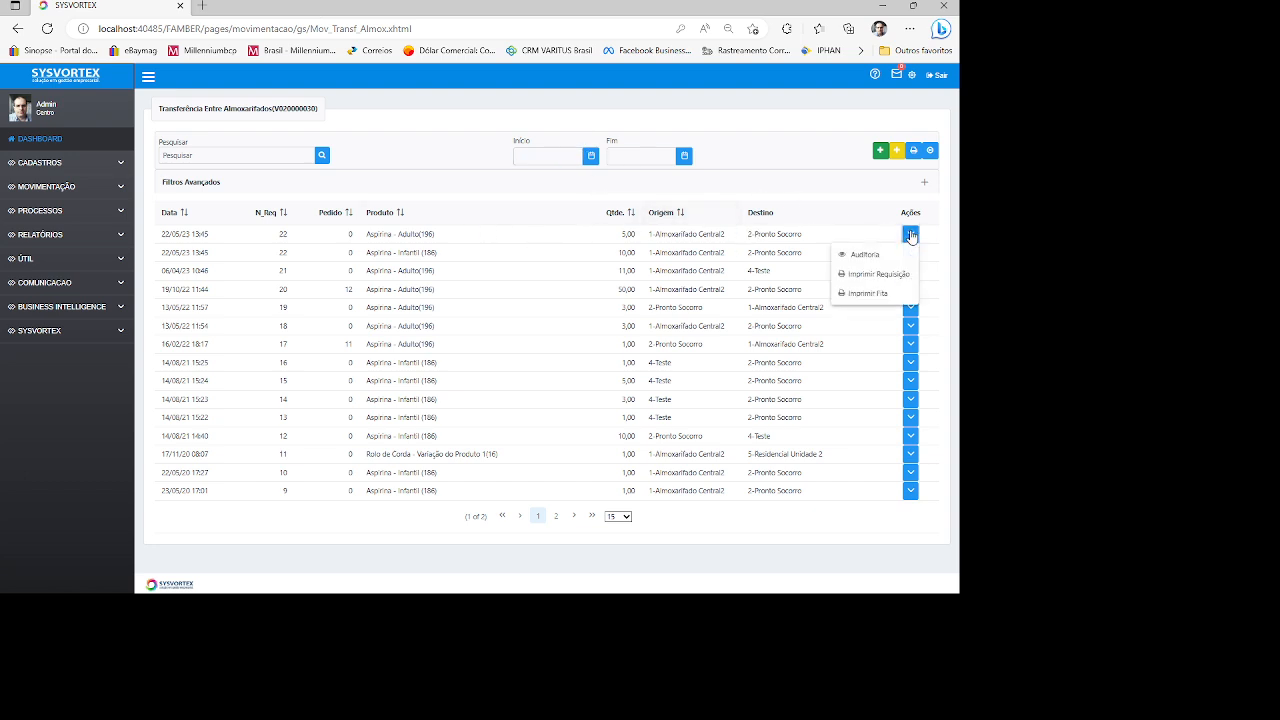
left_click(864, 276)
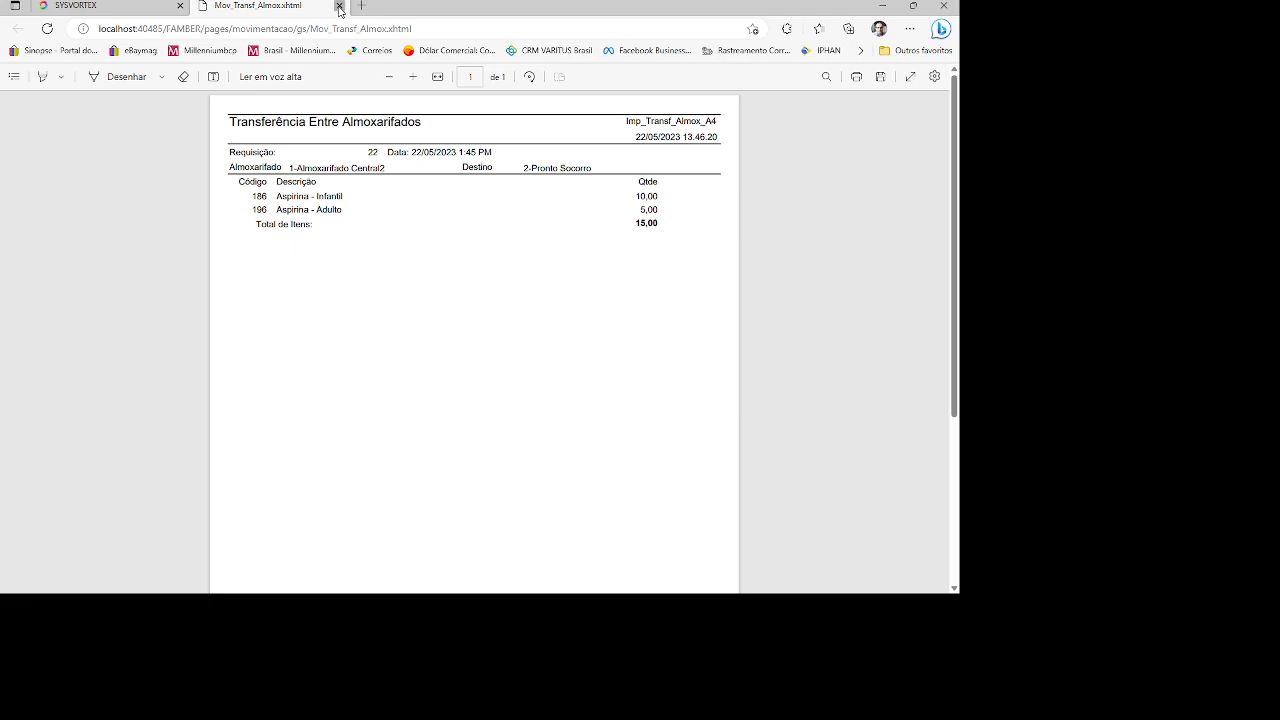
left_click(339, 6)
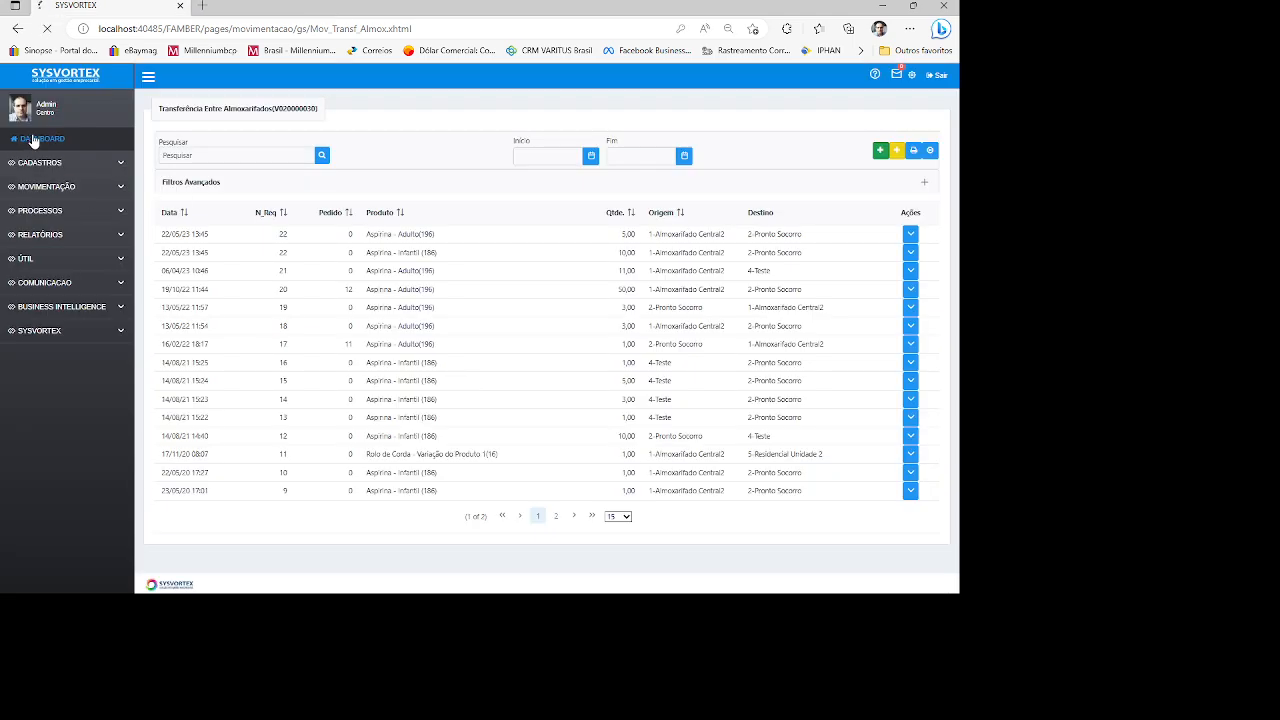
Open the Consumo Interno module and confirm a new entry for cost center Escritorio Central and warehouse Almoxarifado Central2.
scroll(429, 329, "down", 10)
scroll(375, 318, "down", 15)
scroll(352, 352, "down", 15)
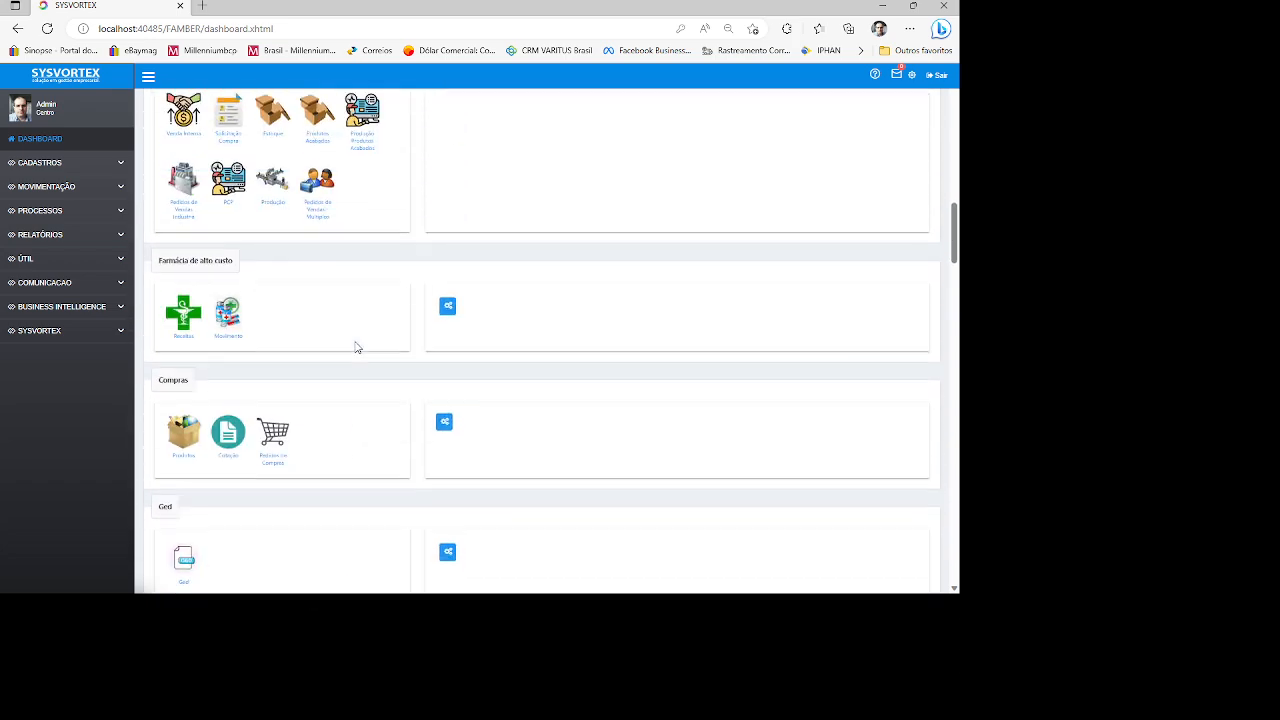
scroll(357, 347, "up", 3)
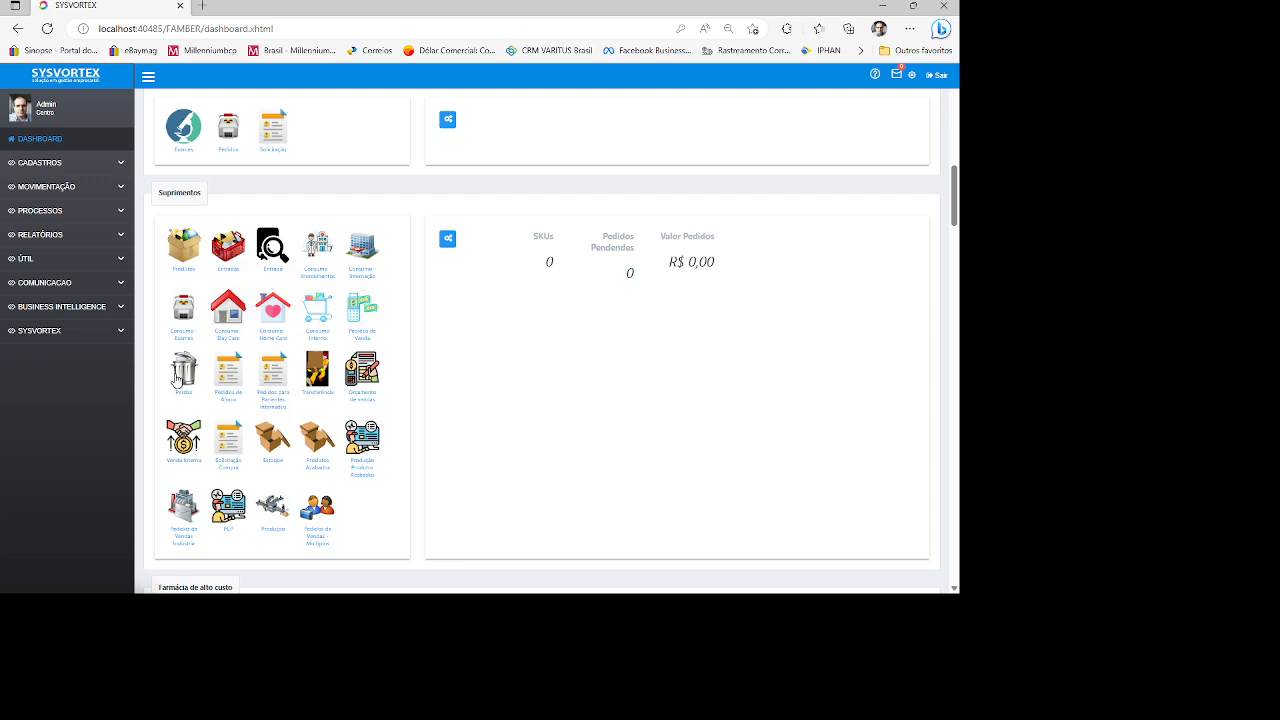
left_click(320, 322)
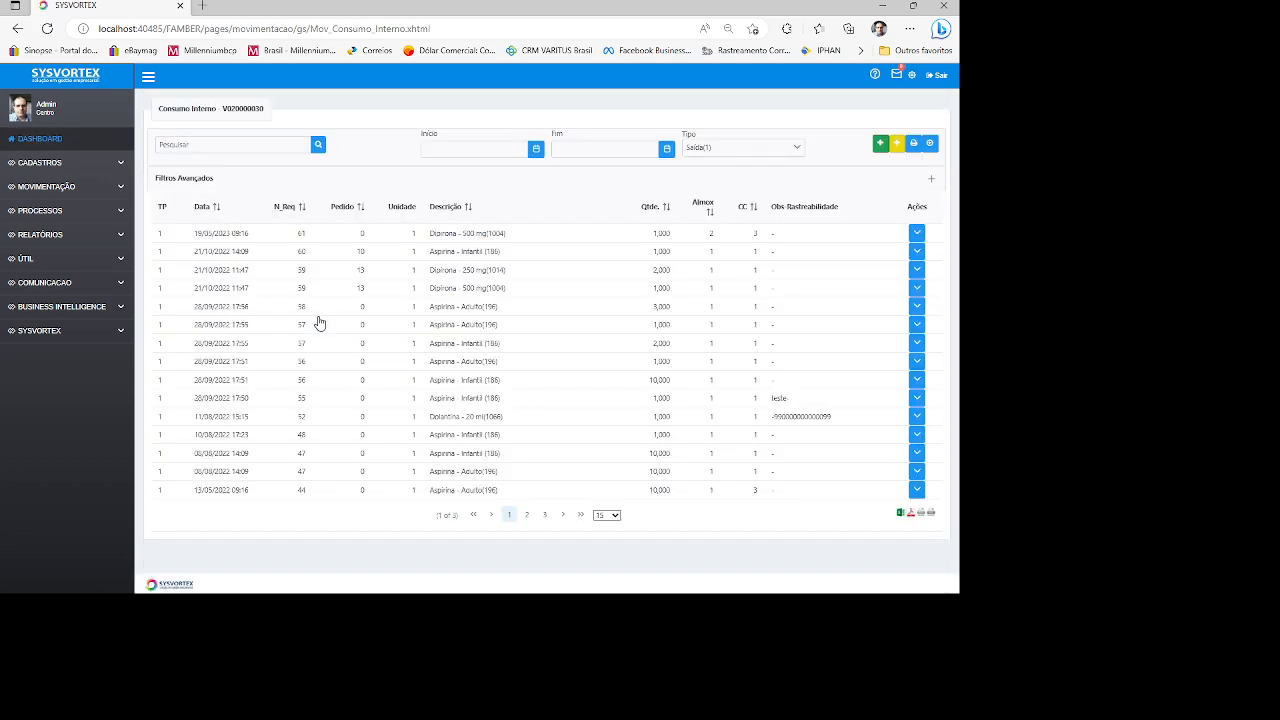
left_click(877, 147)
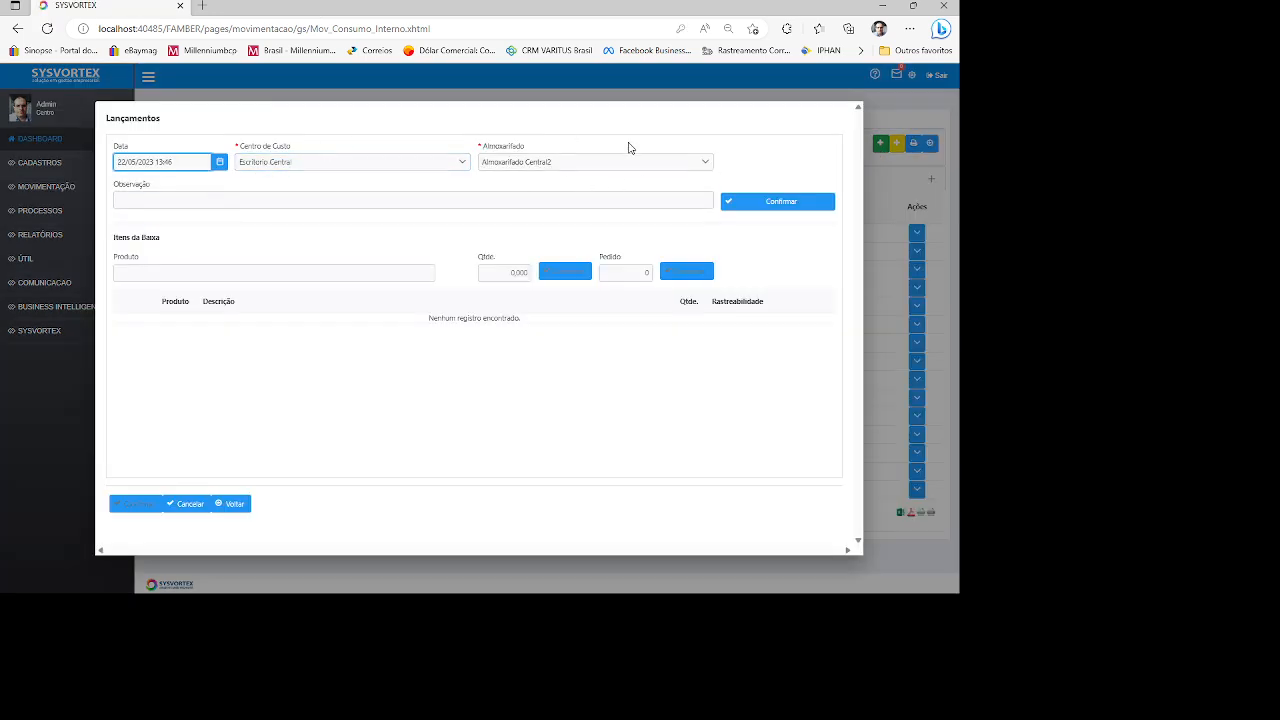
left_click(777, 204)
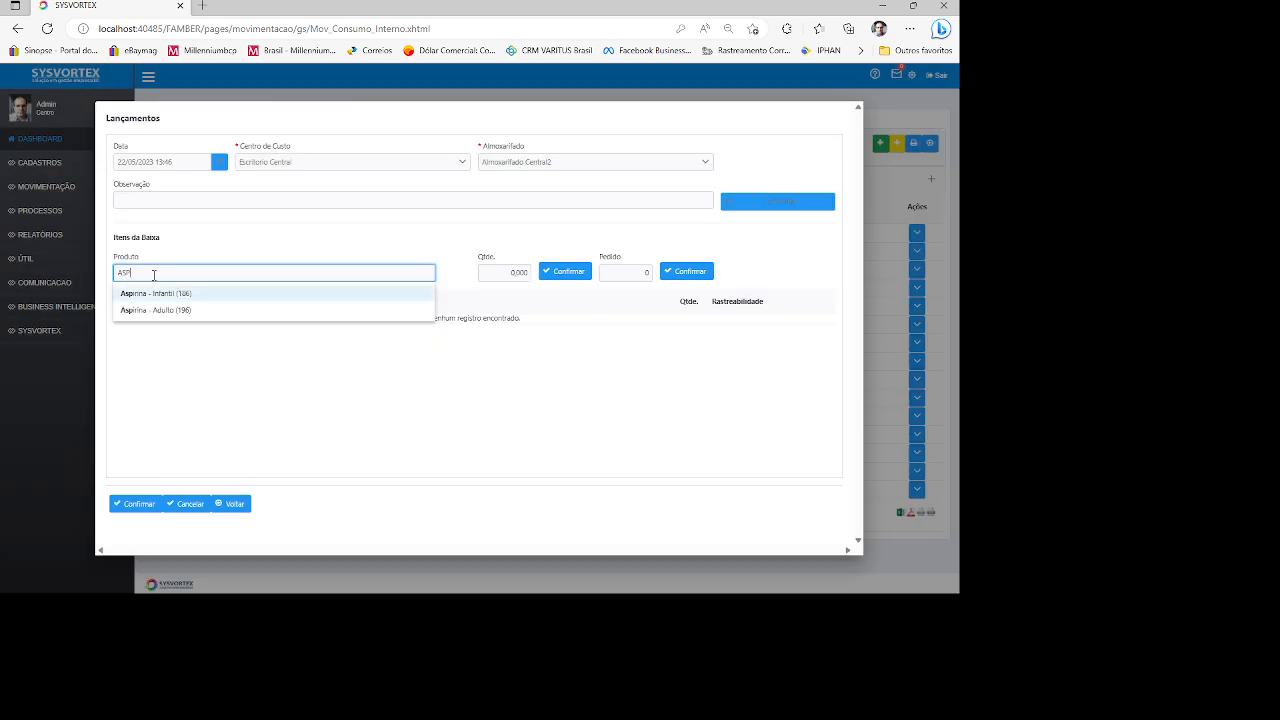
Add 2 units of Aspirina - Infantil (186) to the internal consumption items and save the entry.
left_click(176, 298)
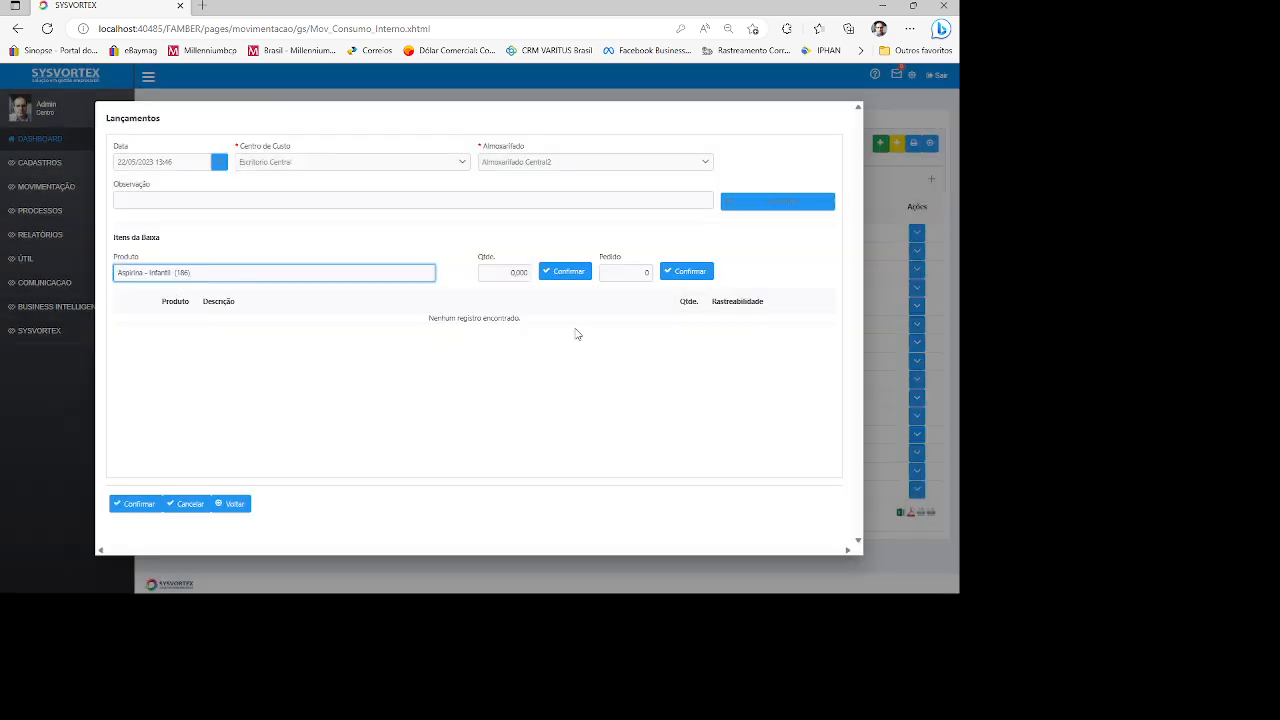
left_click(514, 274)
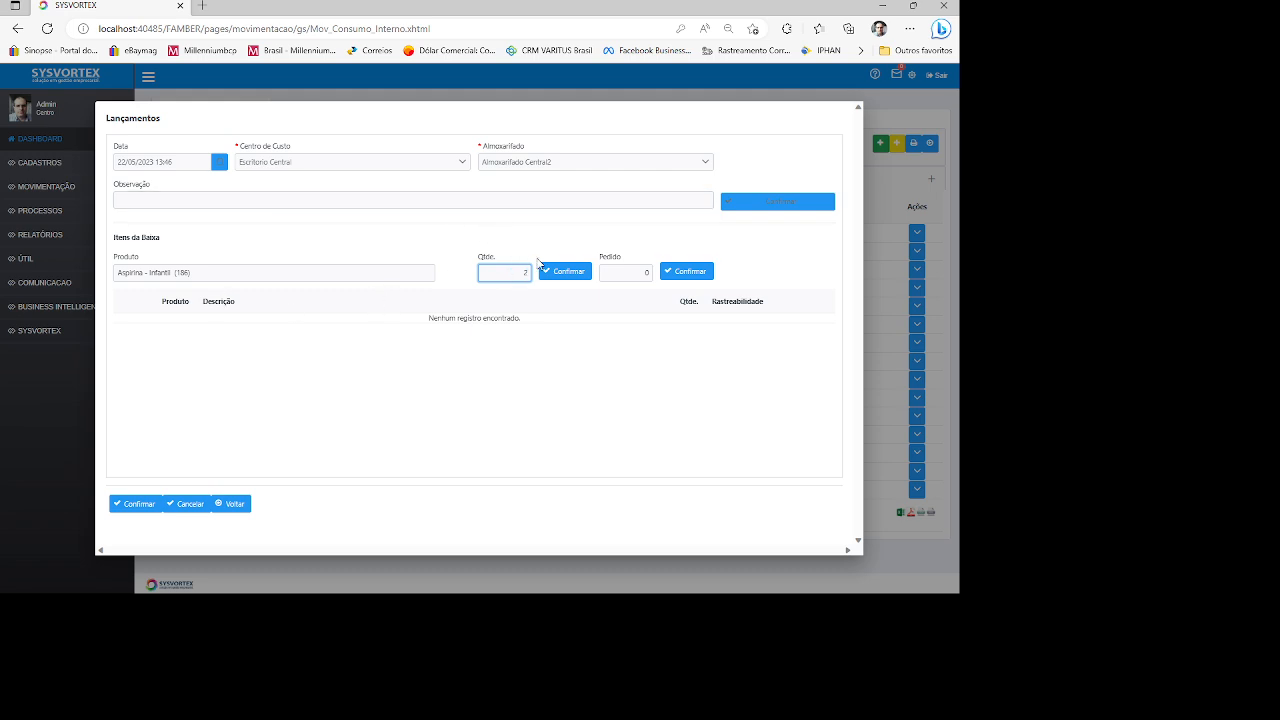
left_click(560, 271)
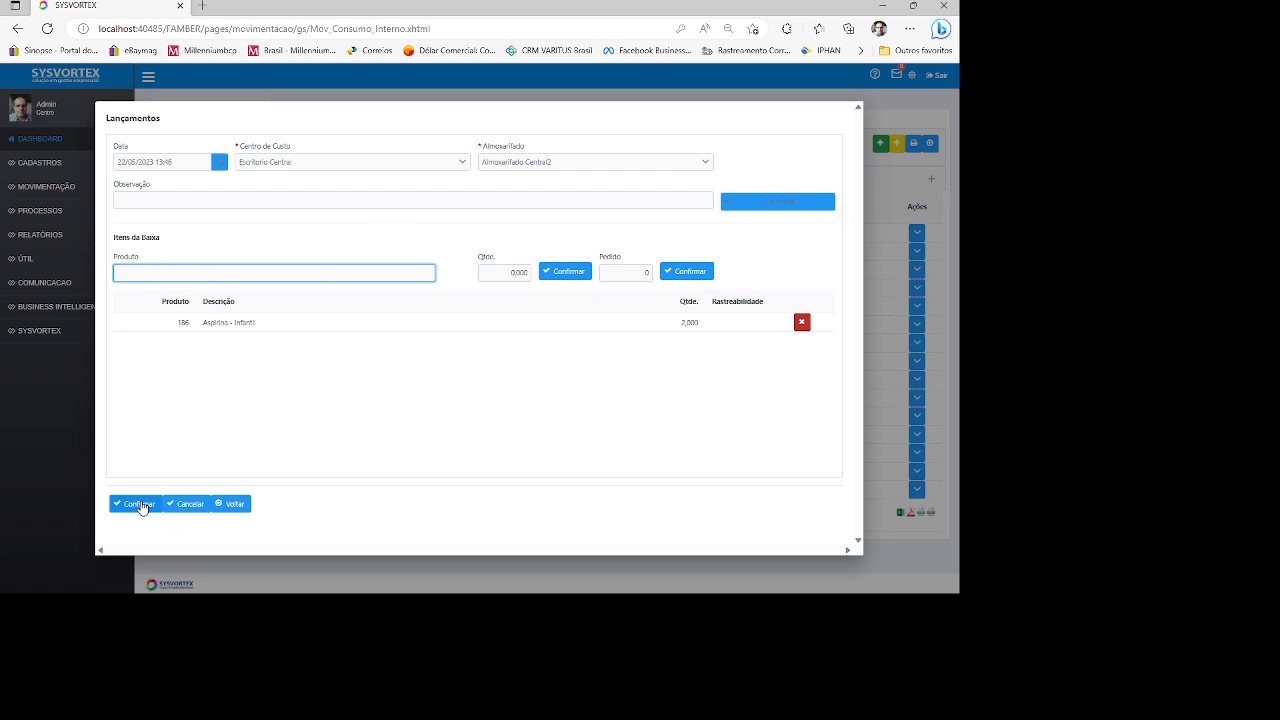
left_click(139, 503)
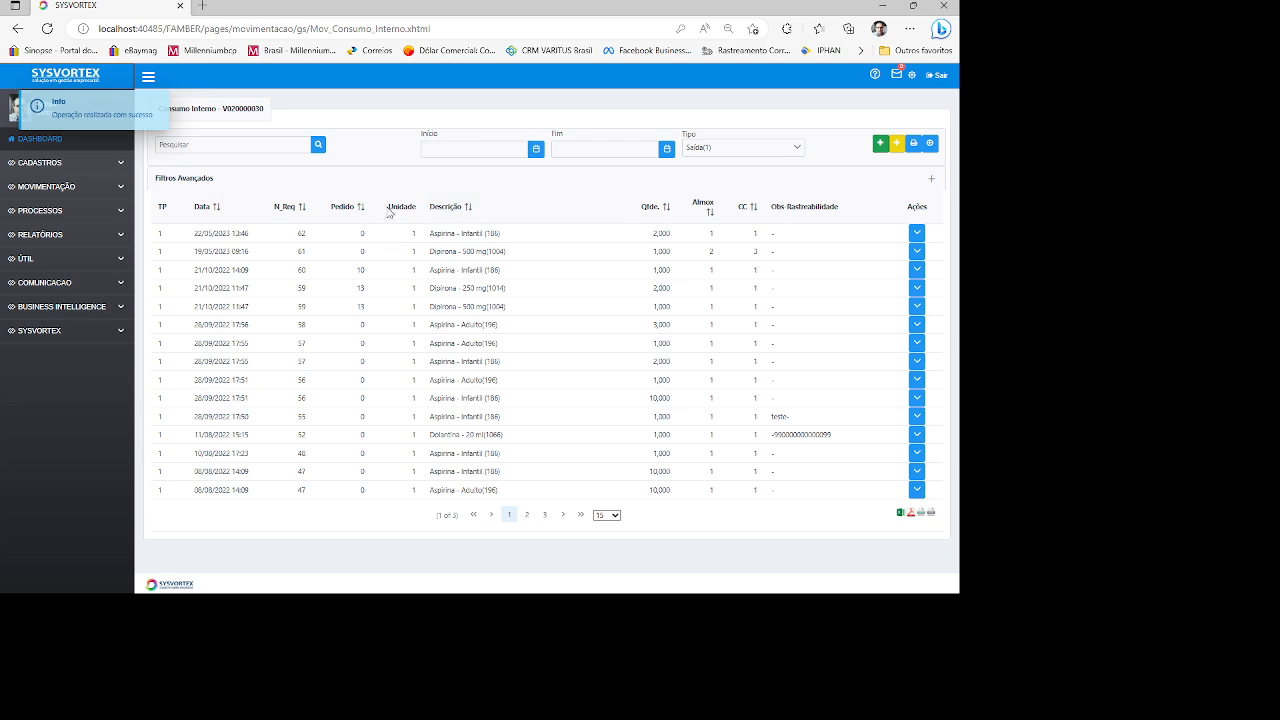
Return to the dashboard and open the Perdas module under Suprimentos.
left_click(19, 143)
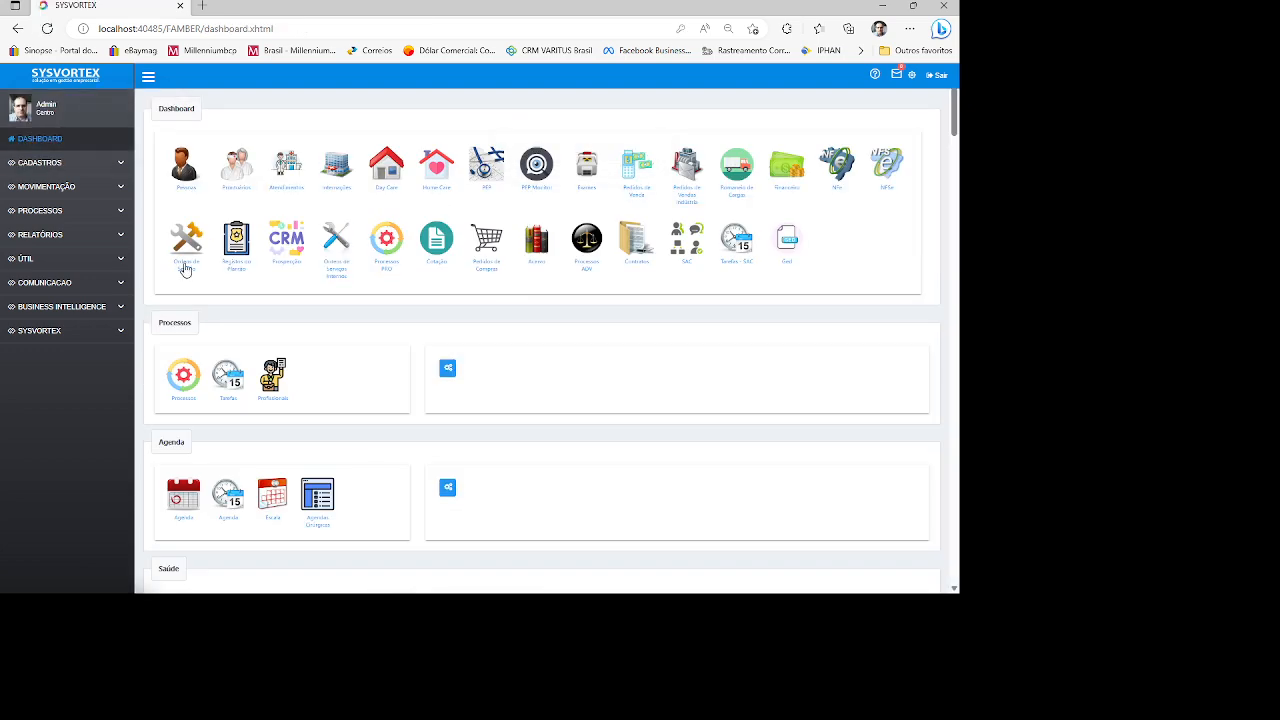
scroll(200, 302, "down", 3)
scroll(200, 302, "down", 10)
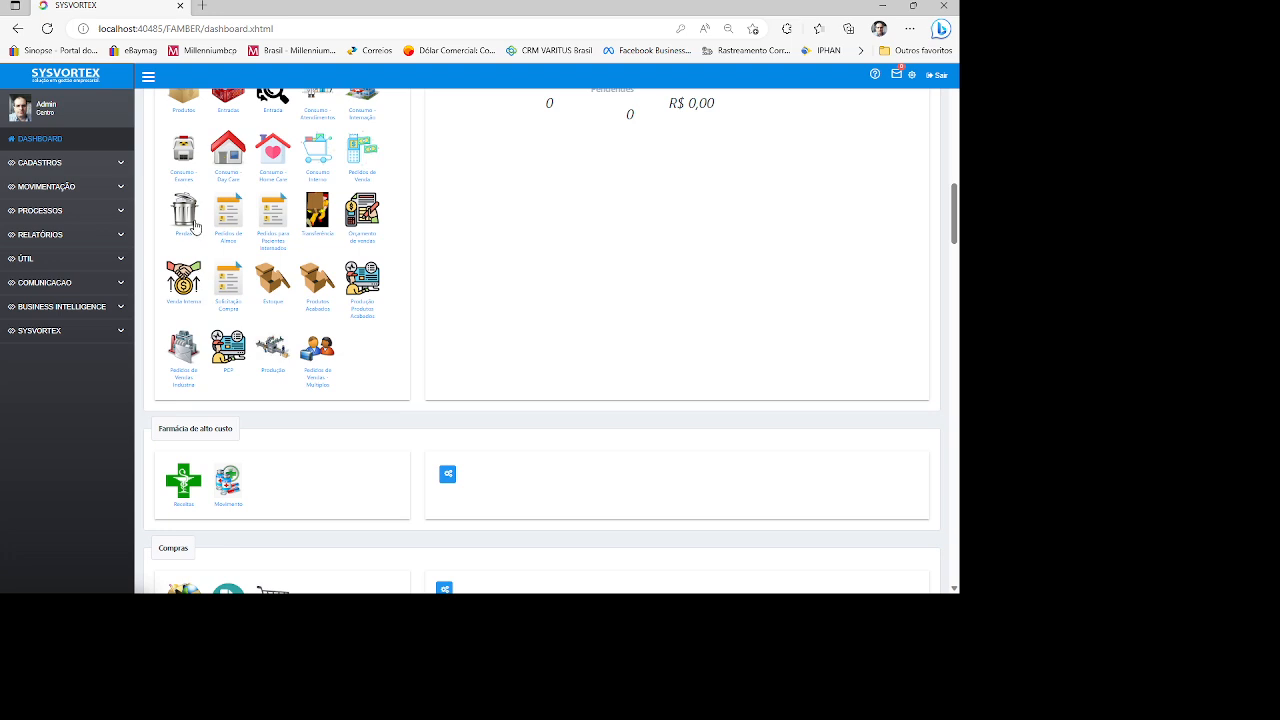
left_click(183, 229)
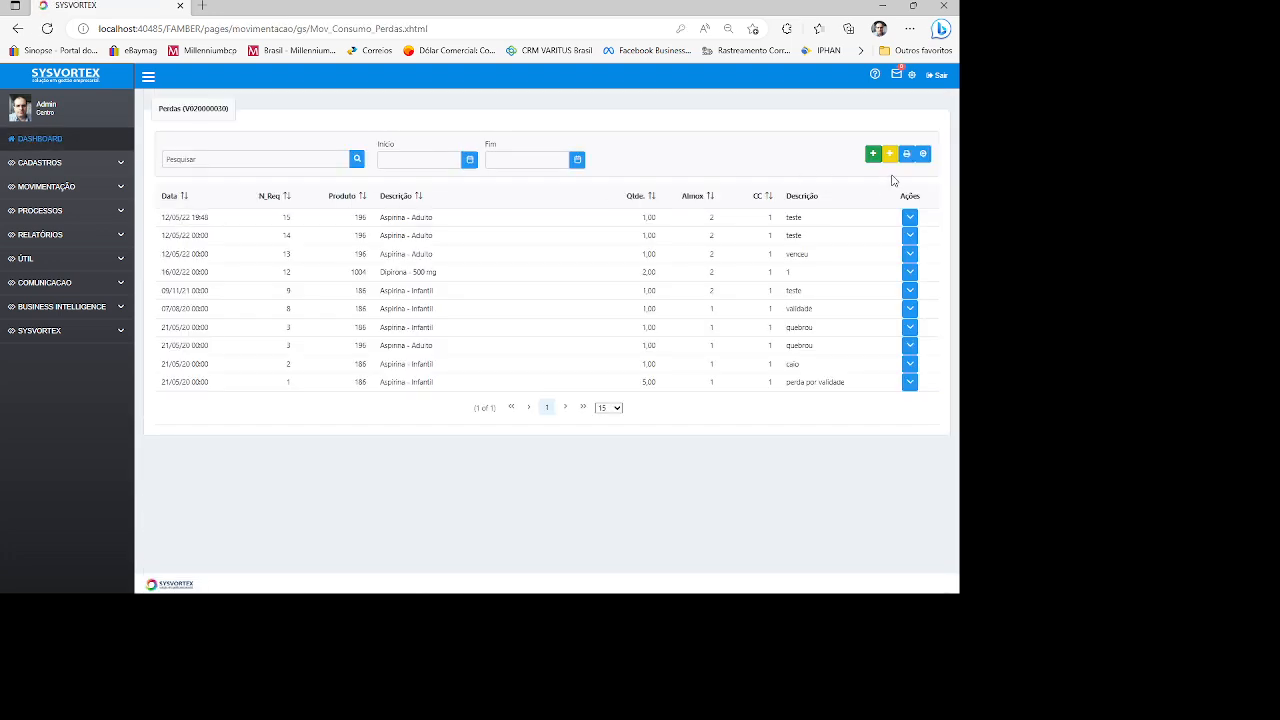
left_click(890, 154)
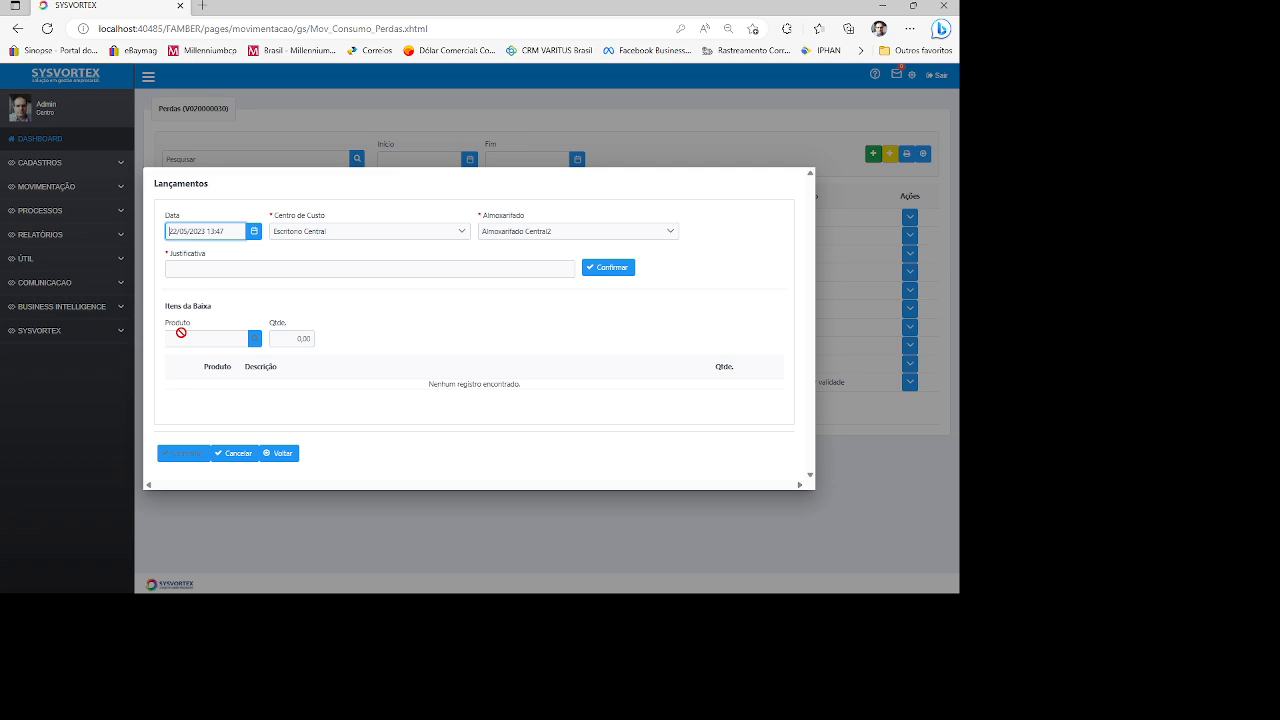
left_click(250, 455)
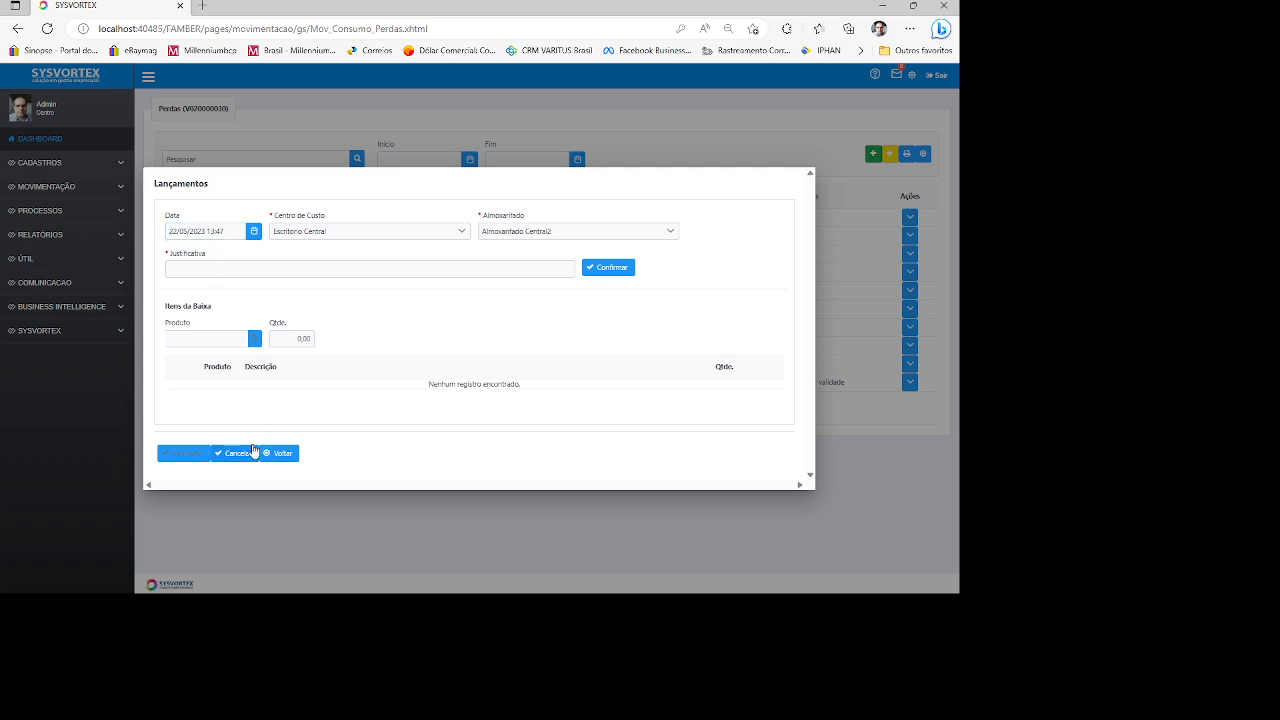
left_click(272, 454)
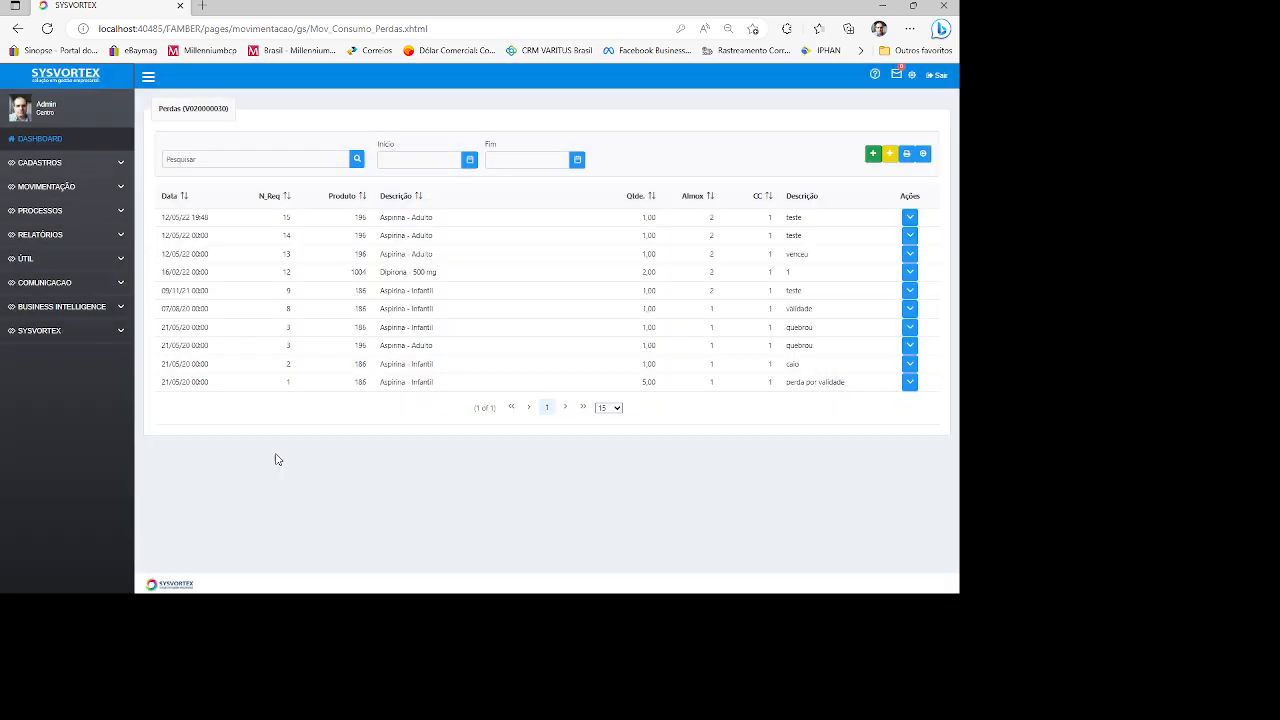
Start a new loss entry for Escritorio Central and Almoxarifado Central2 with the justification PERDA POR VALIDADE and confirm it.
left_click(873, 153)
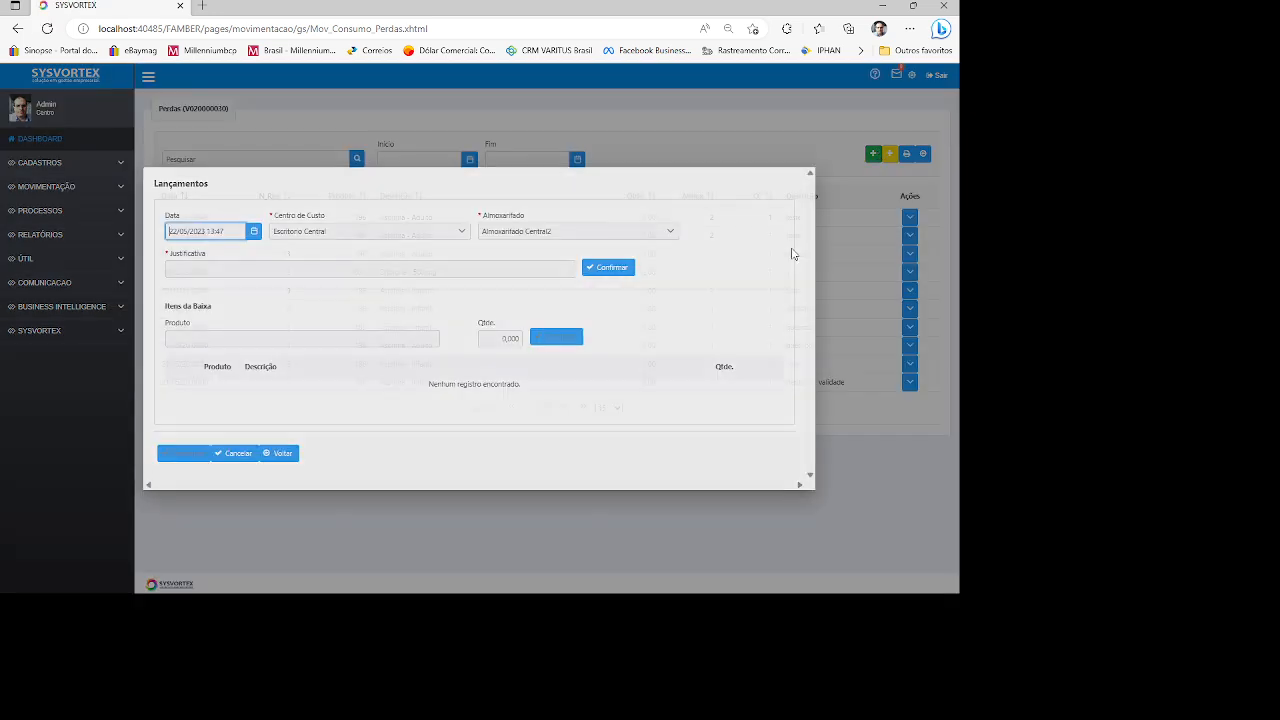
left_click(185, 271)
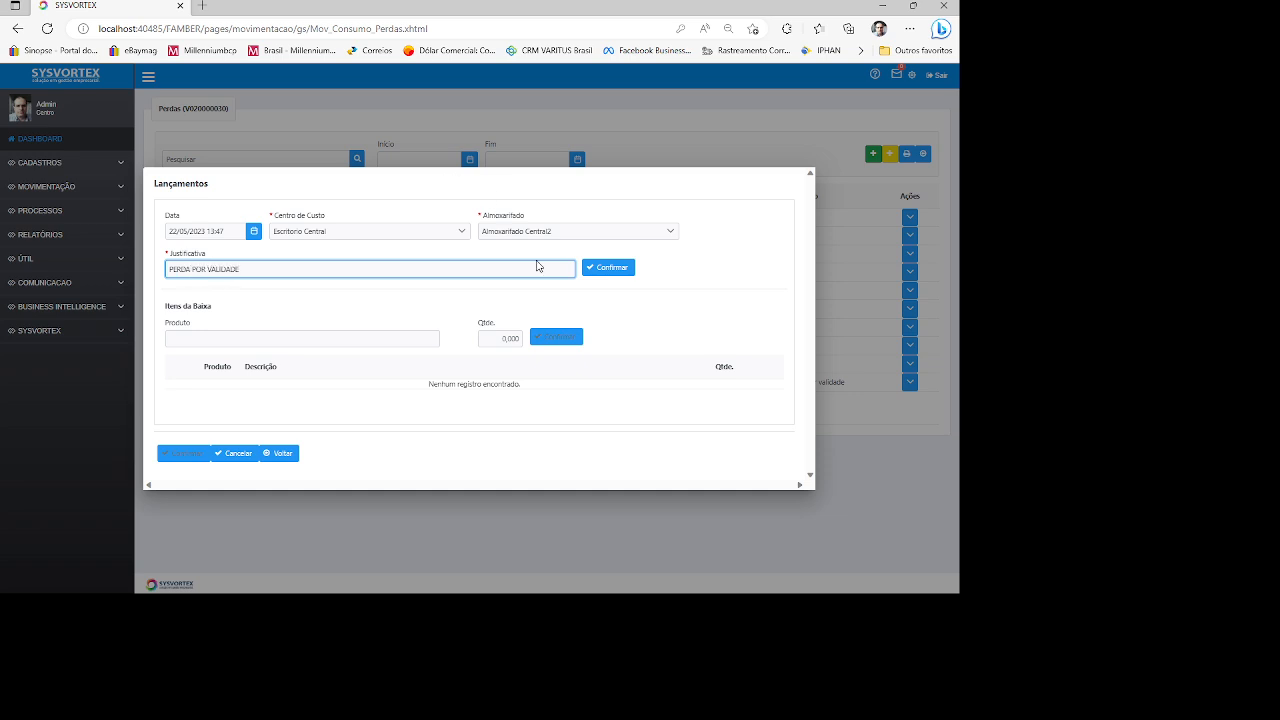
left_click(608, 267)
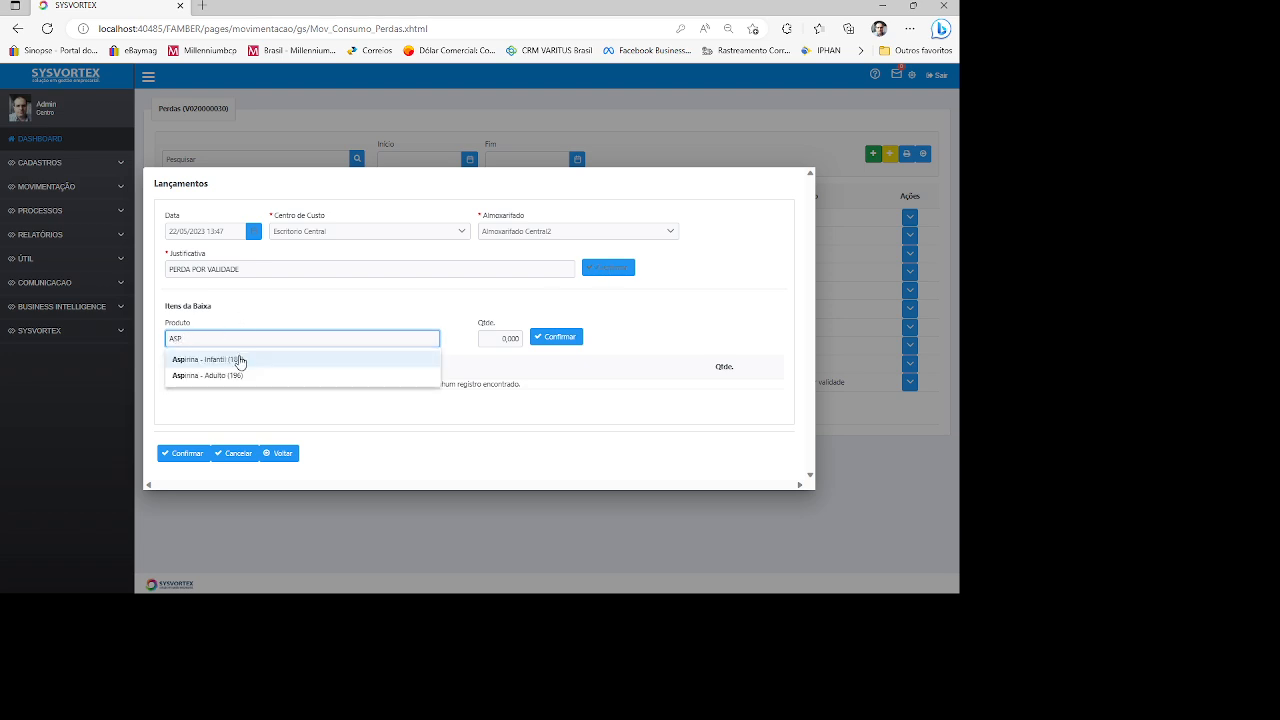
Add 1 unit of Aspirina - Infantil (186) to the loss items and save the loss entry.
left_click(248, 356)
left_click(494, 337)
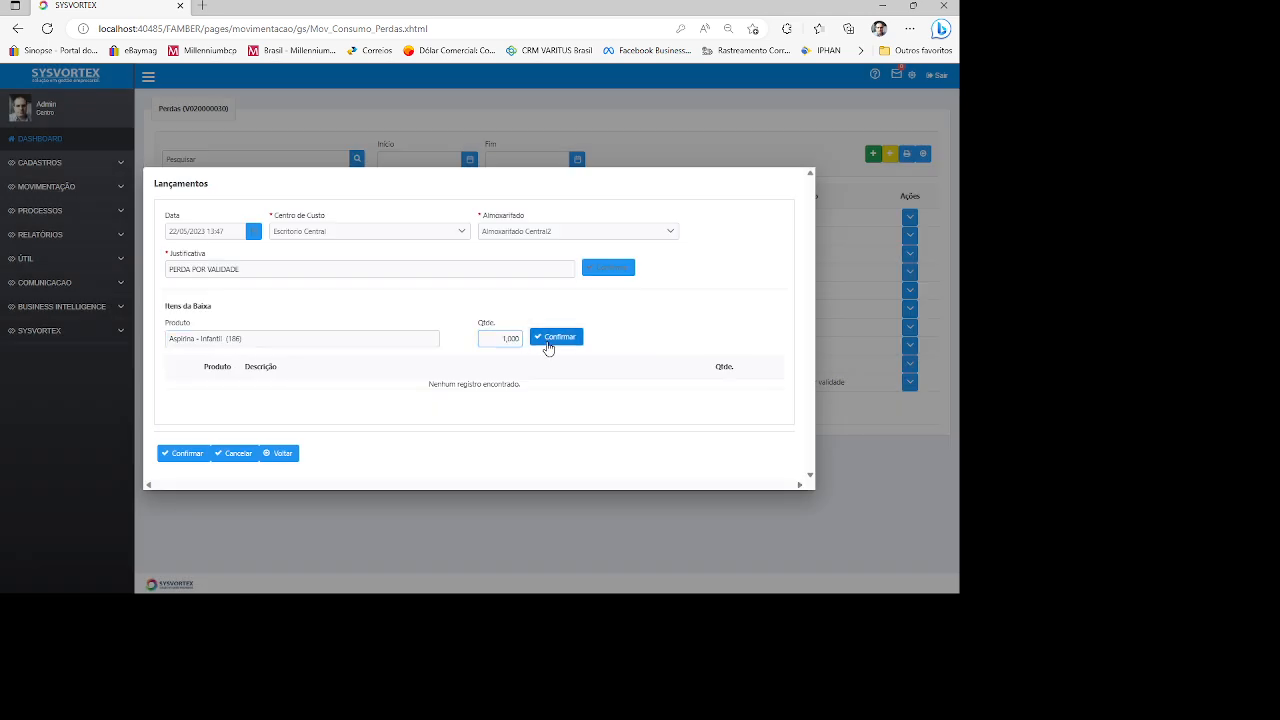
left_click(550, 340)
left_click(183, 453)
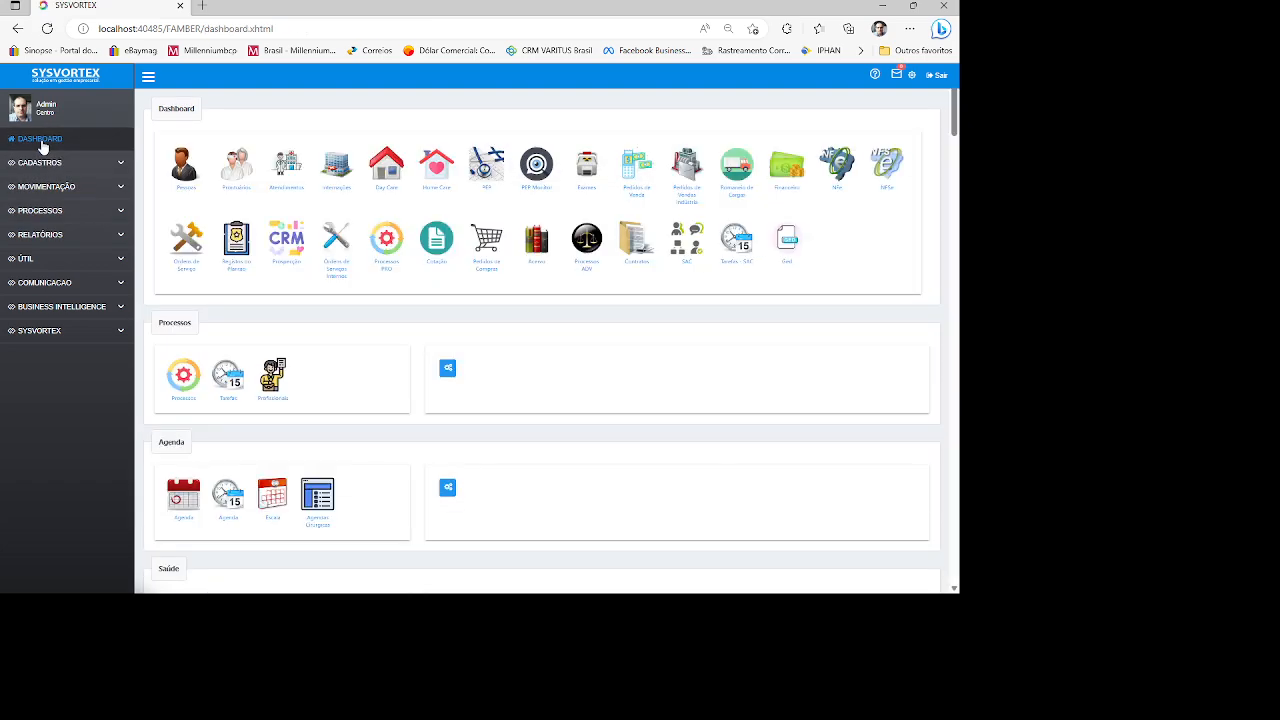
Open the Consumo - Atendimentos module from the dashboard's Suprimentos section.
scroll(366, 285, "down", 8)
scroll(338, 320, "down", 10)
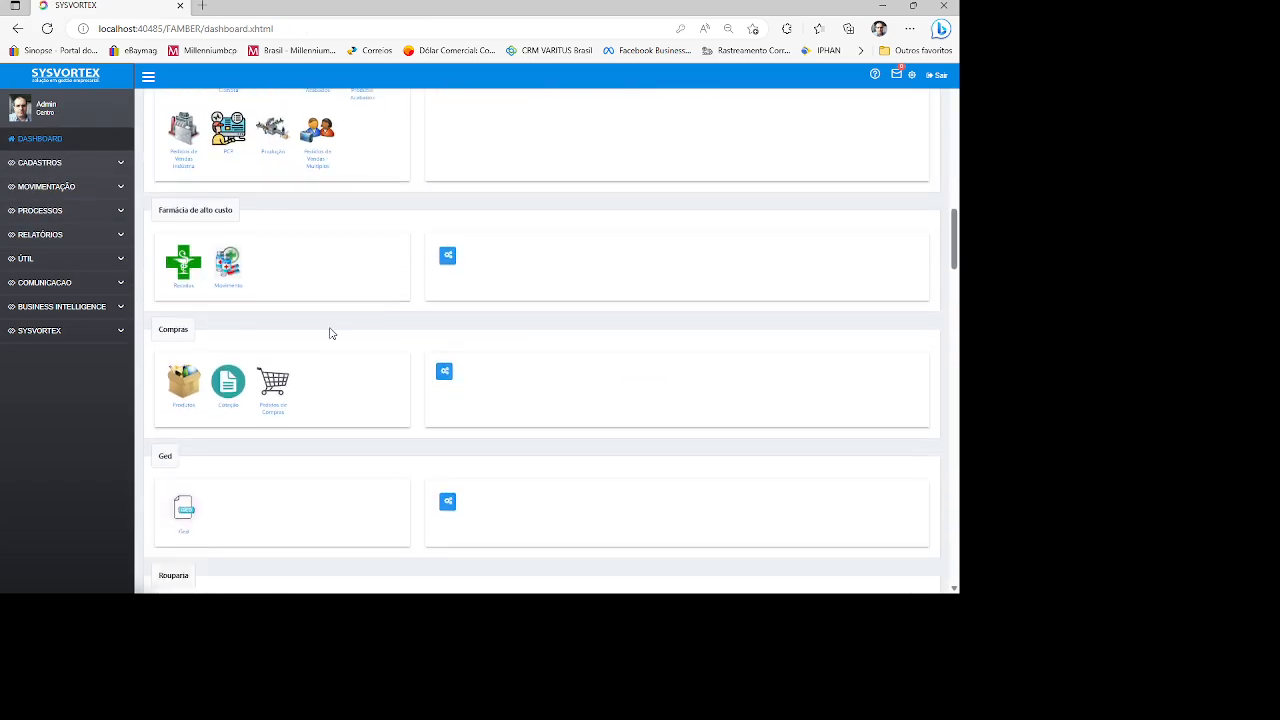
scroll(331, 327, "up", 12)
scroll(300, 332, "down", 2)
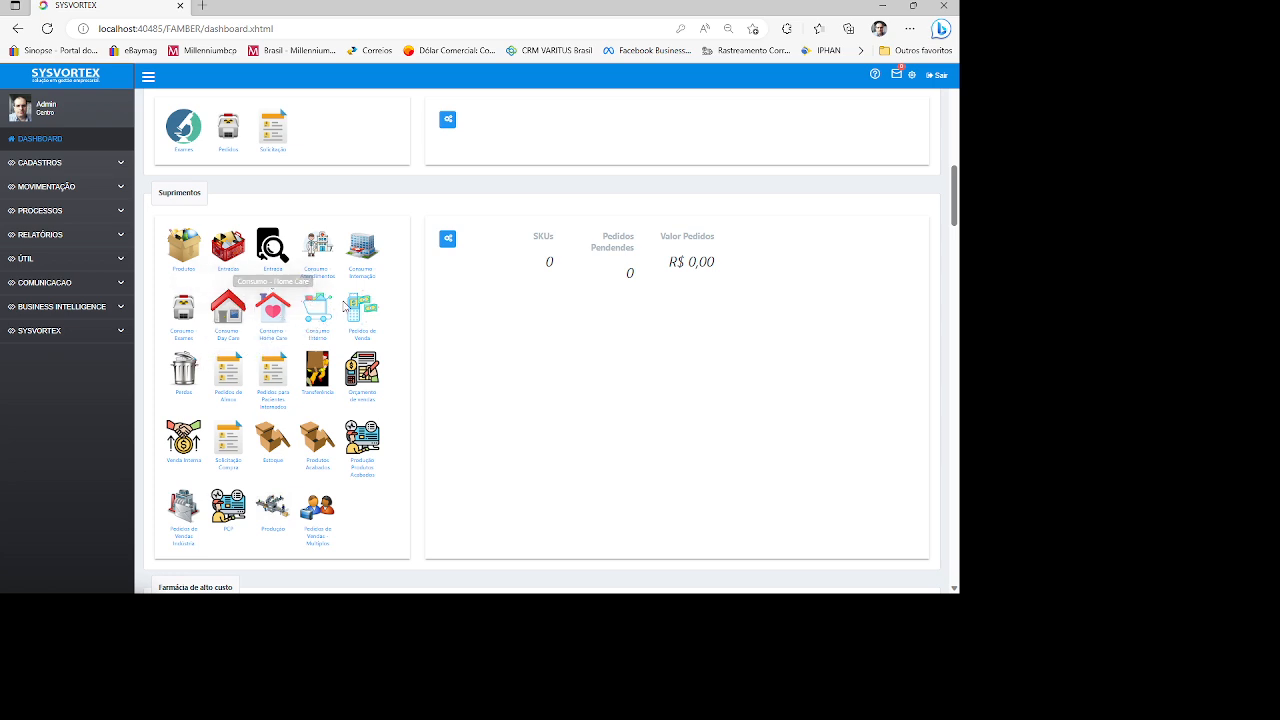
left_click(316, 260)
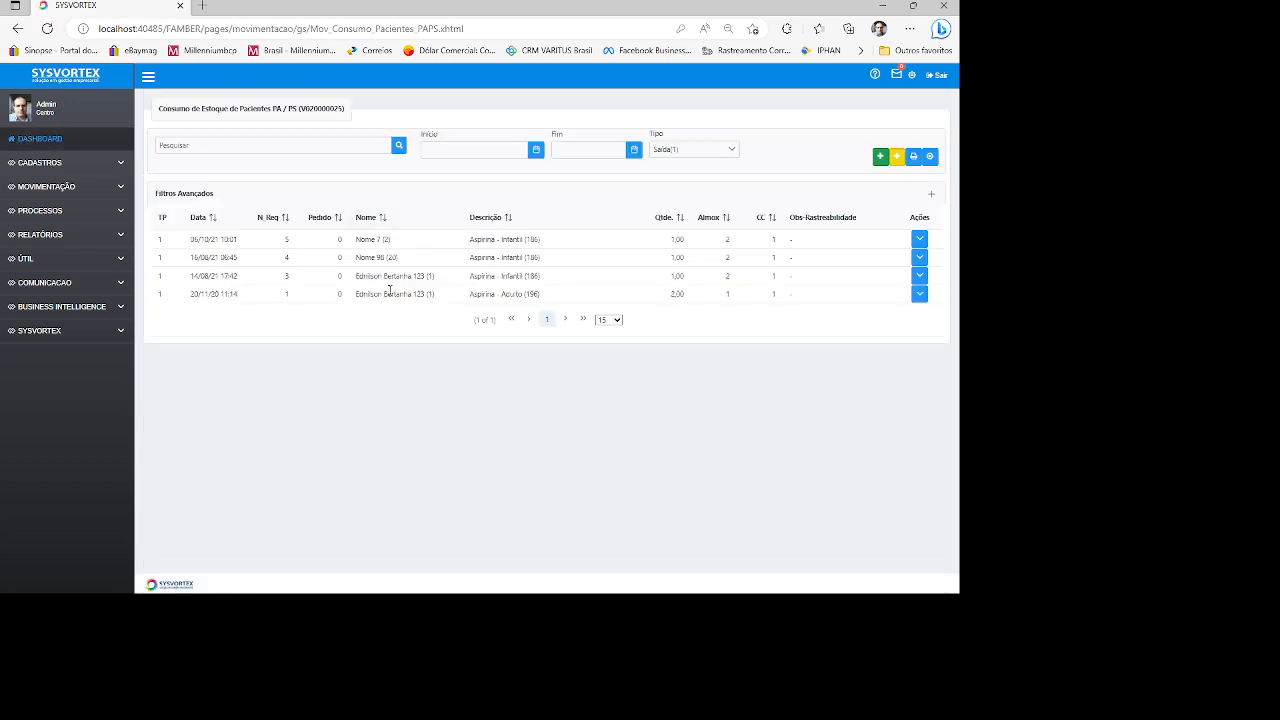
Start a patient consumption entry, select the patient's attendance, keep Escritorio Central and Almoxarifado Central2, and confirm the details.
left_click(879, 157)
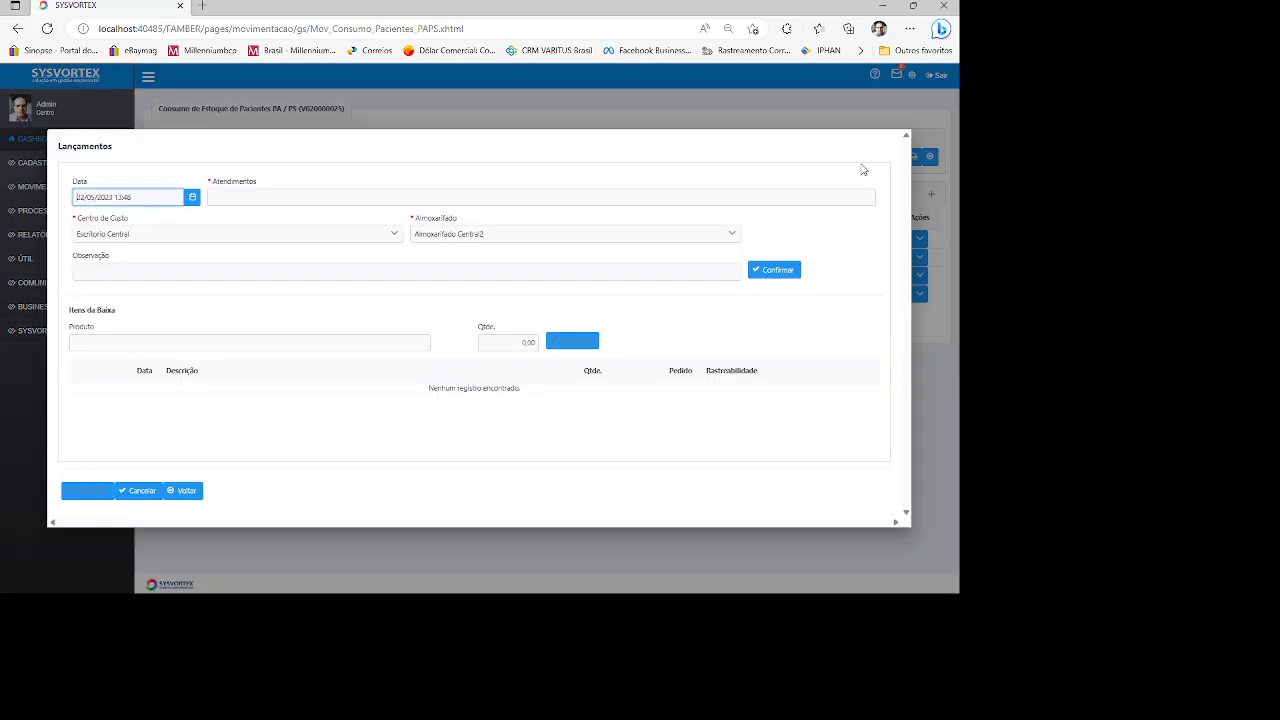
left_click(246, 199)
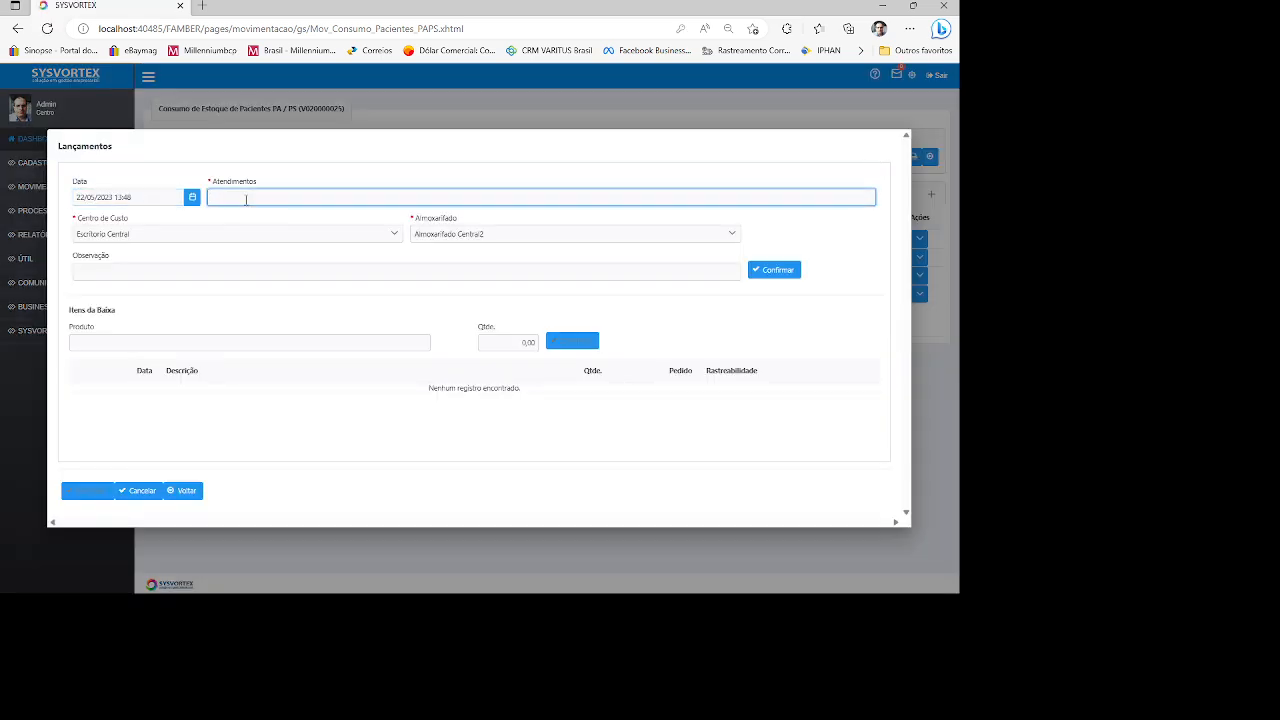
type("EDNIL")
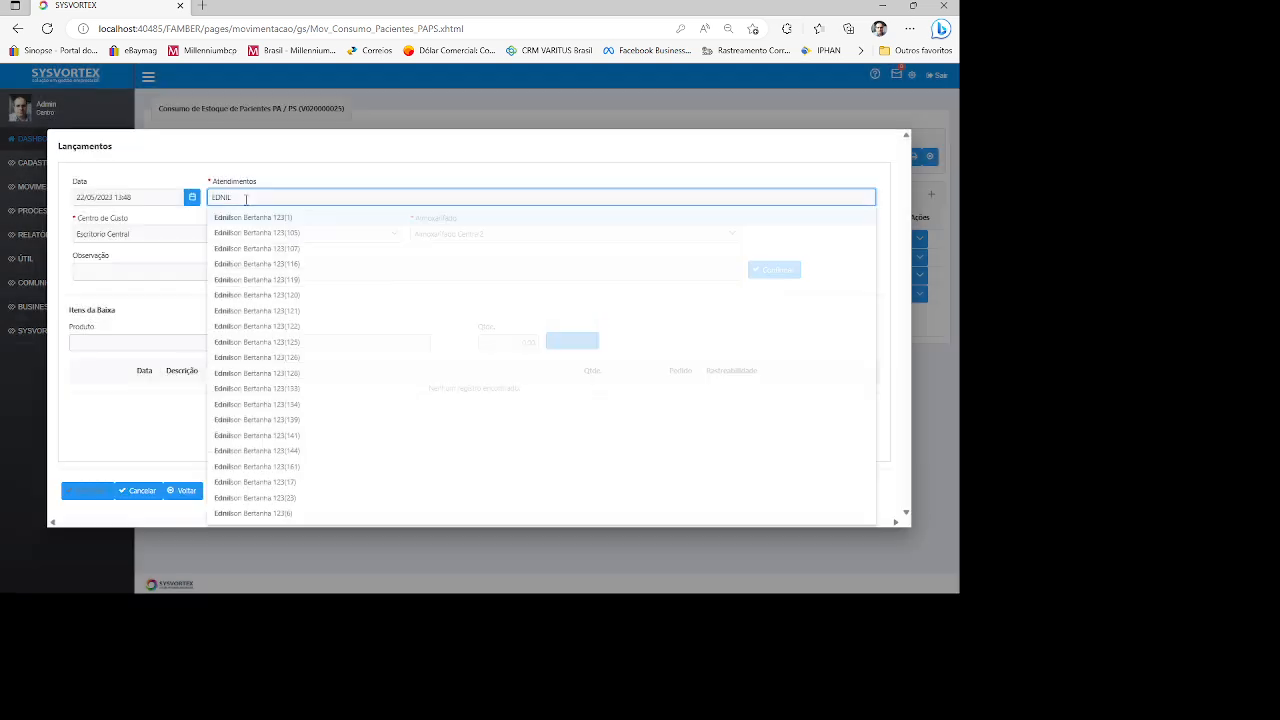
left_click(258, 227)
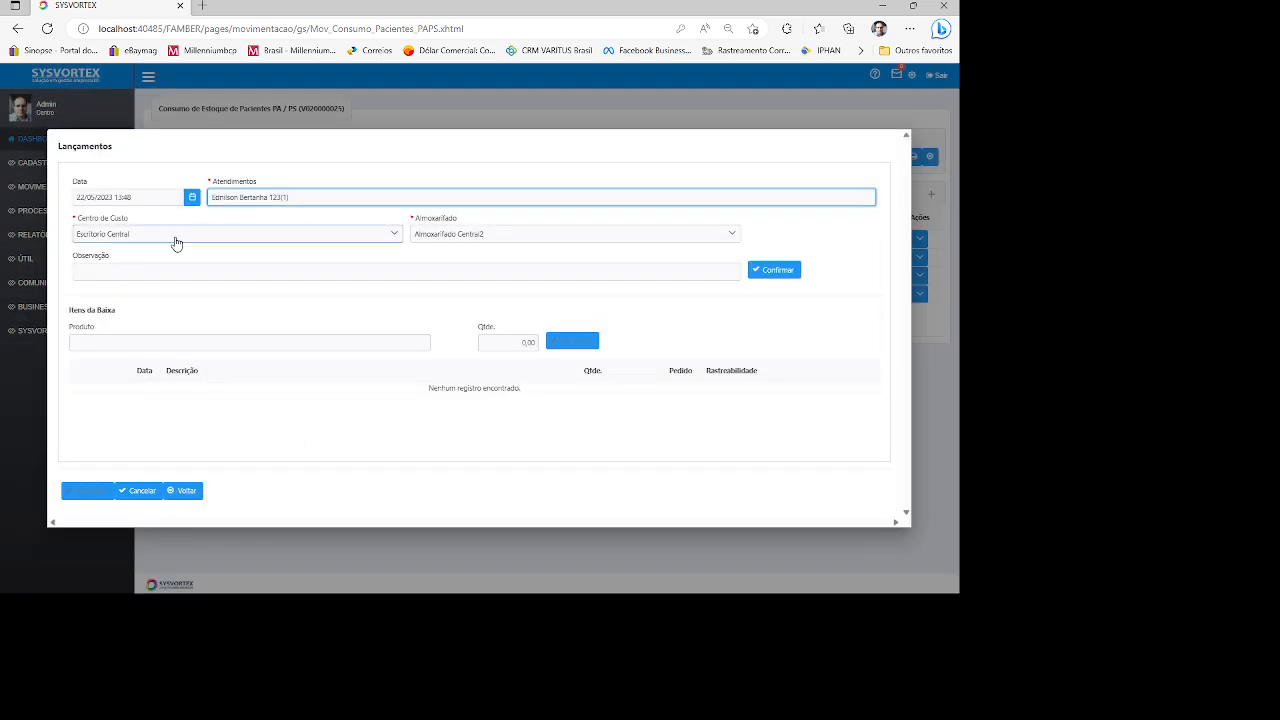
left_click(772, 269)
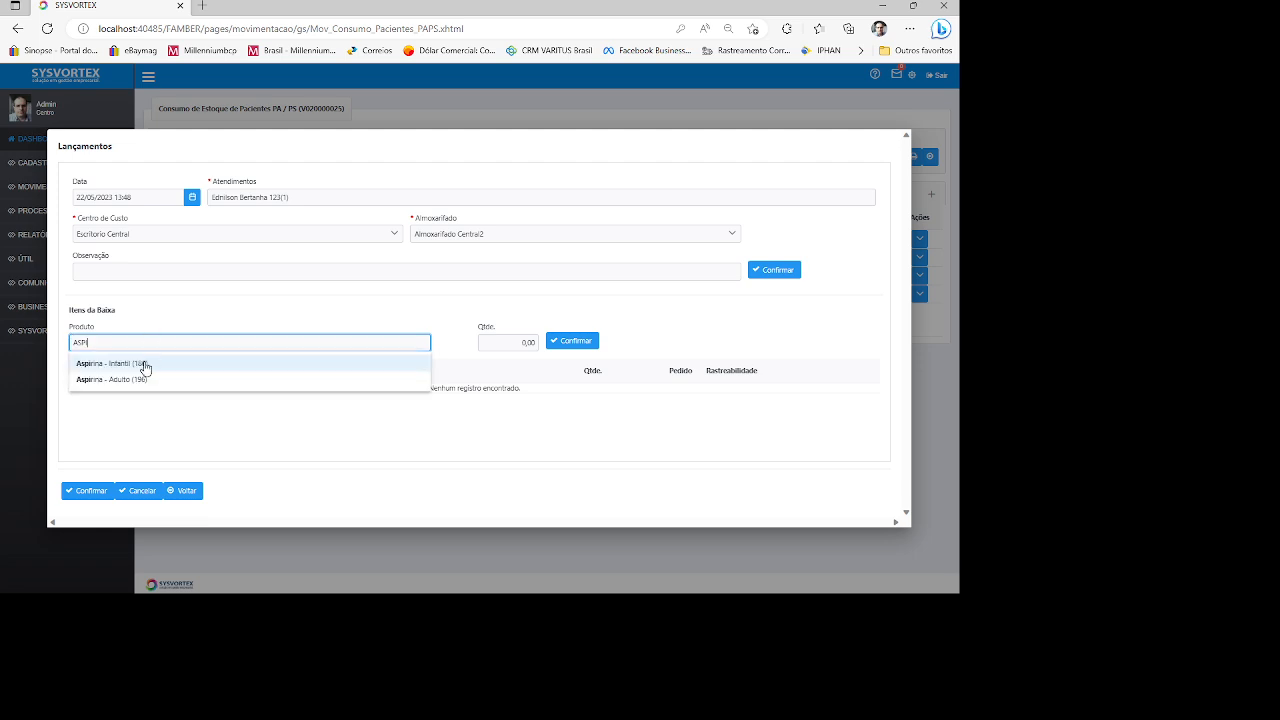
Add 1 unit of Aspirina - Infantil (186) to the patient's consumption items and save the entry.
left_click(145, 365)
left_click(507, 342)
type("1")
left_click(573, 341)
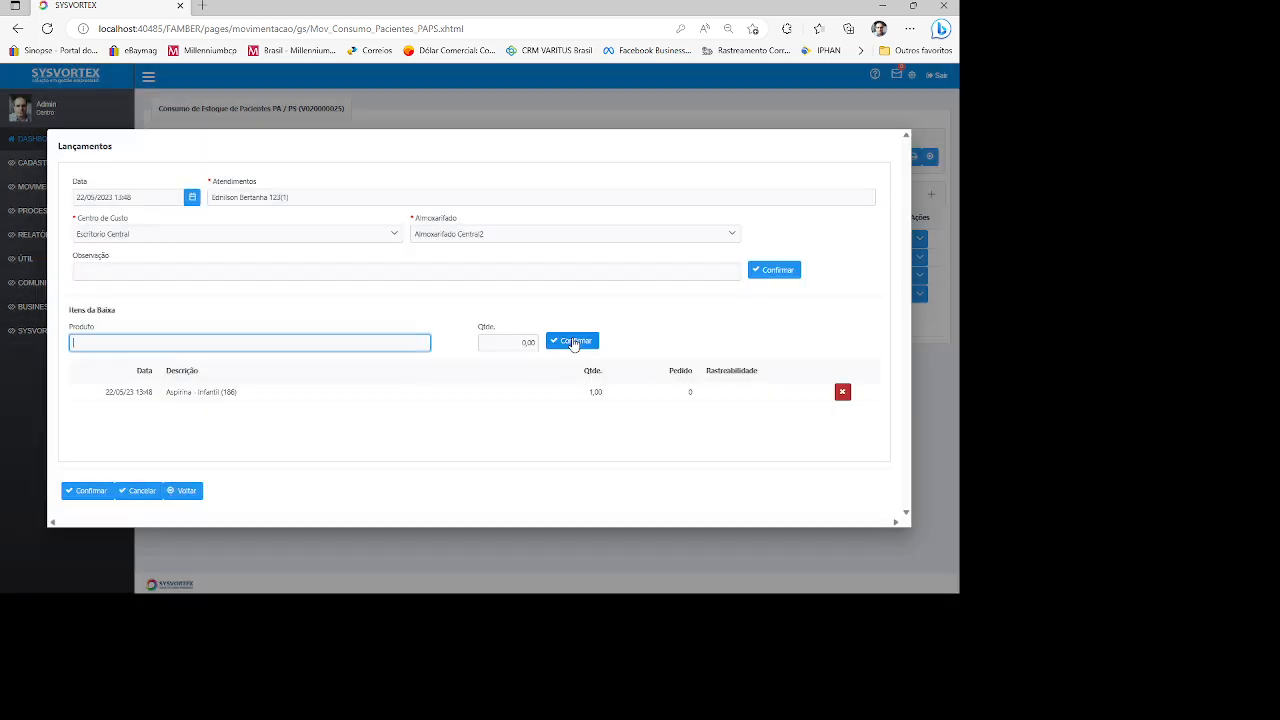
left_click(90, 491)
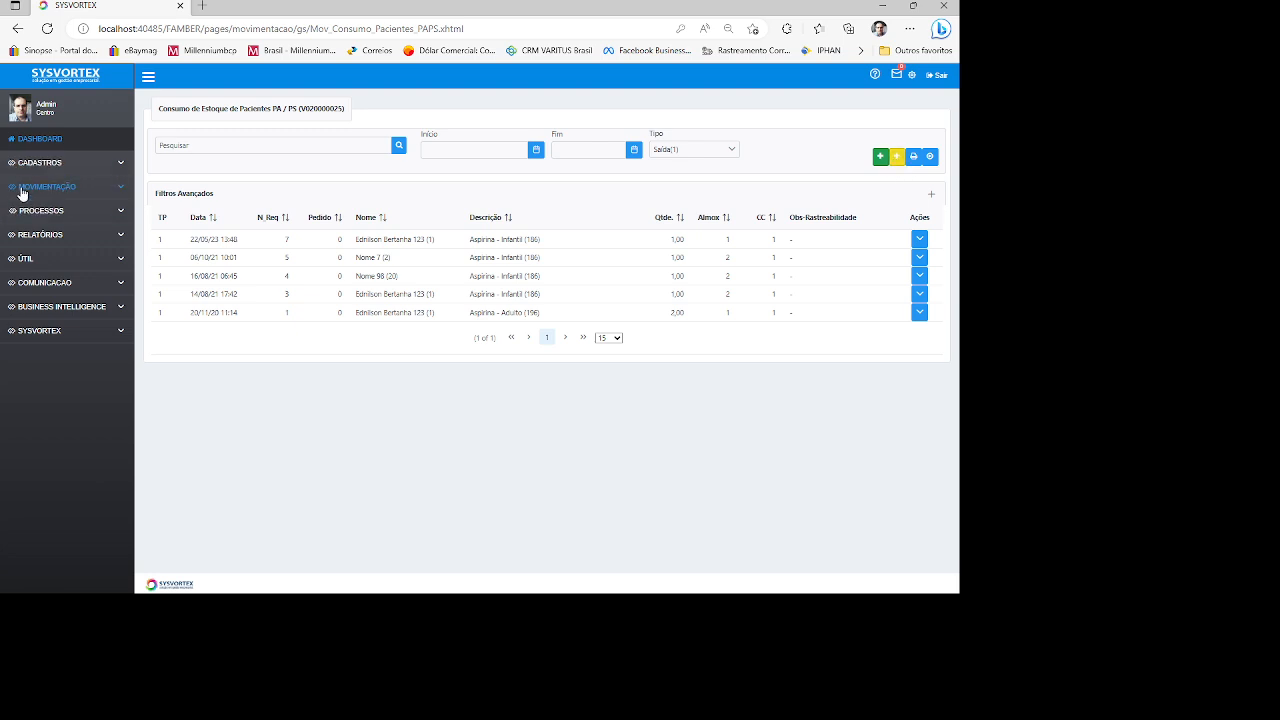
Check the actions available for the new patient consumption record and return to the dashboard's Suprimentos modules.
left_click(920, 240)
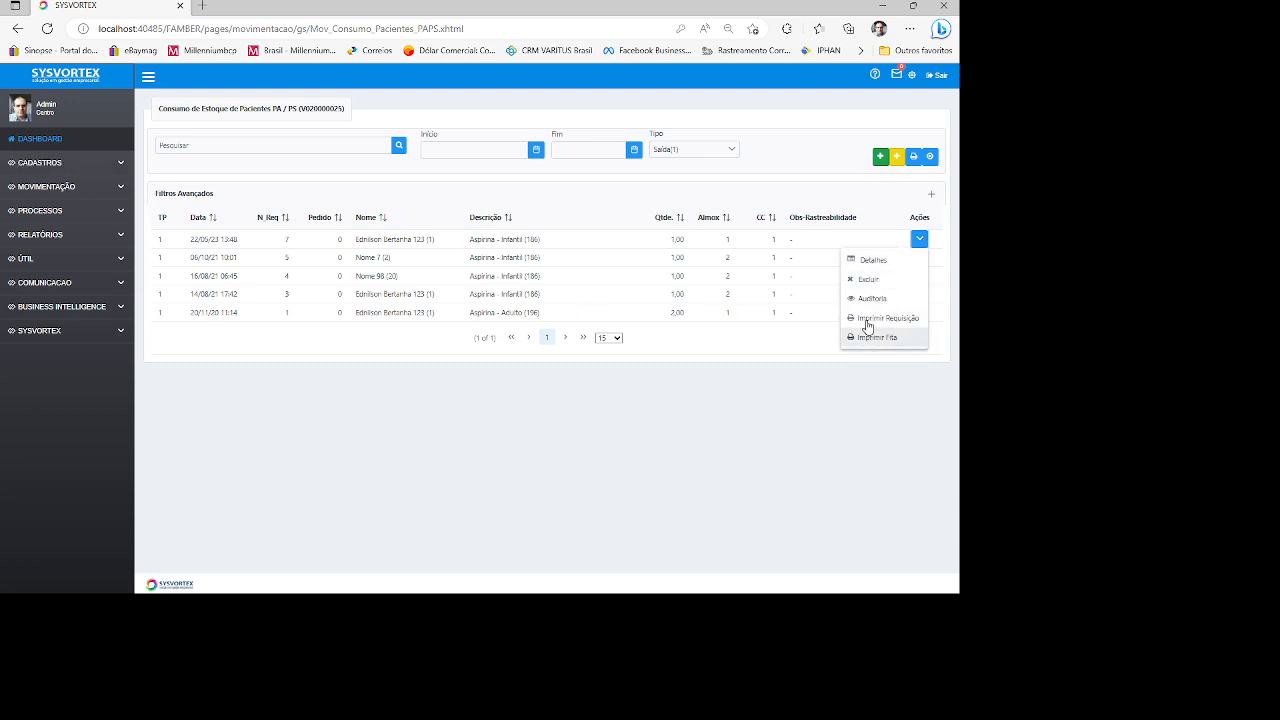
left_click(55, 143)
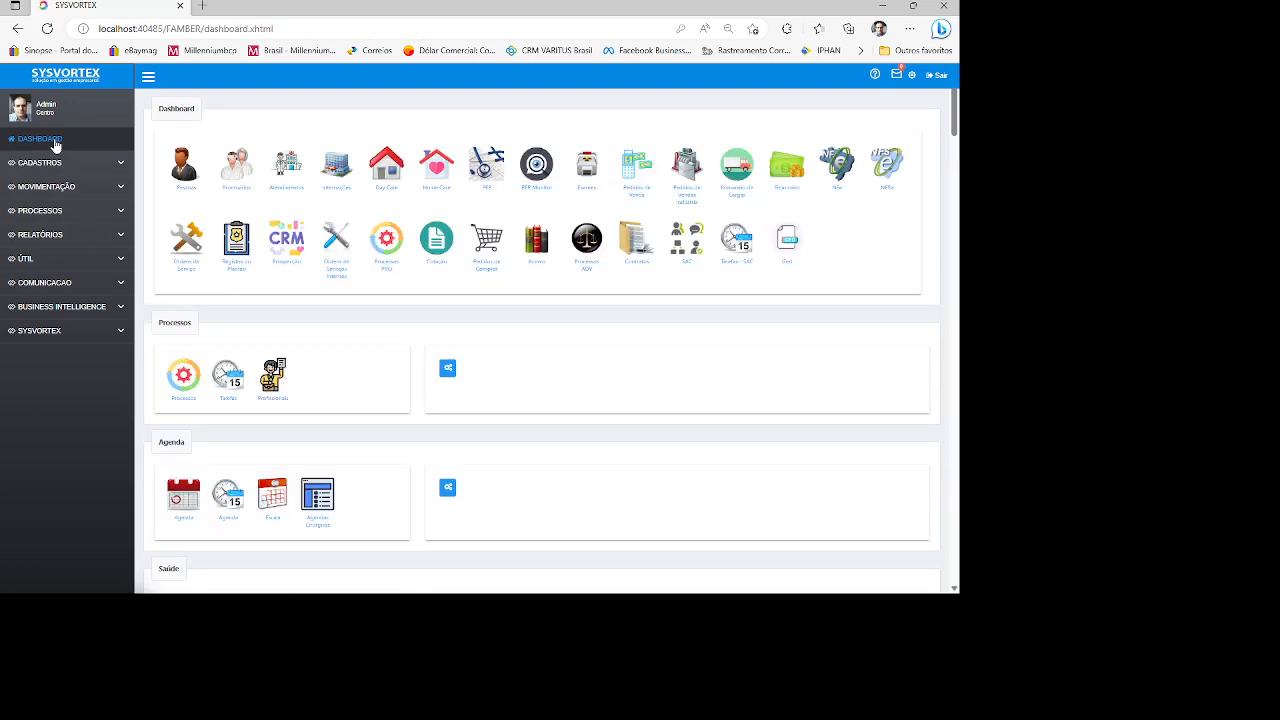
scroll(314, 263, "down", 10)
scroll(313, 260, "down", 3)
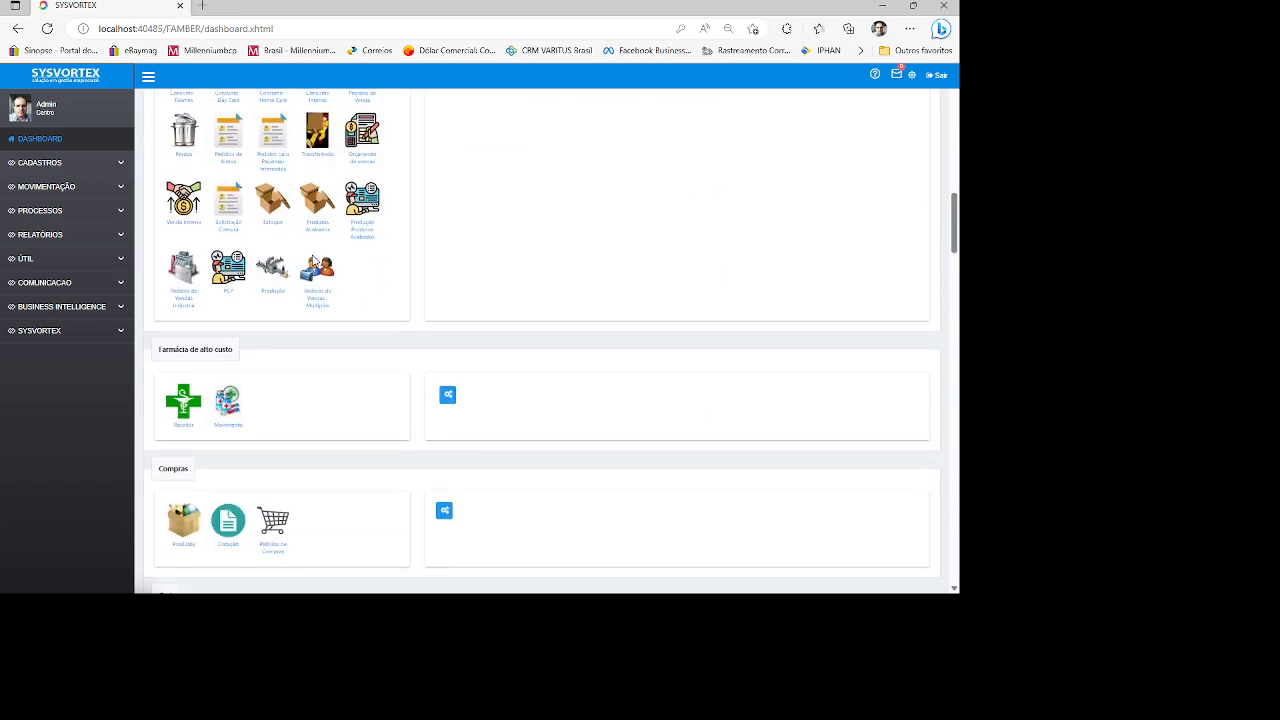
scroll(305, 285, "up", 2)
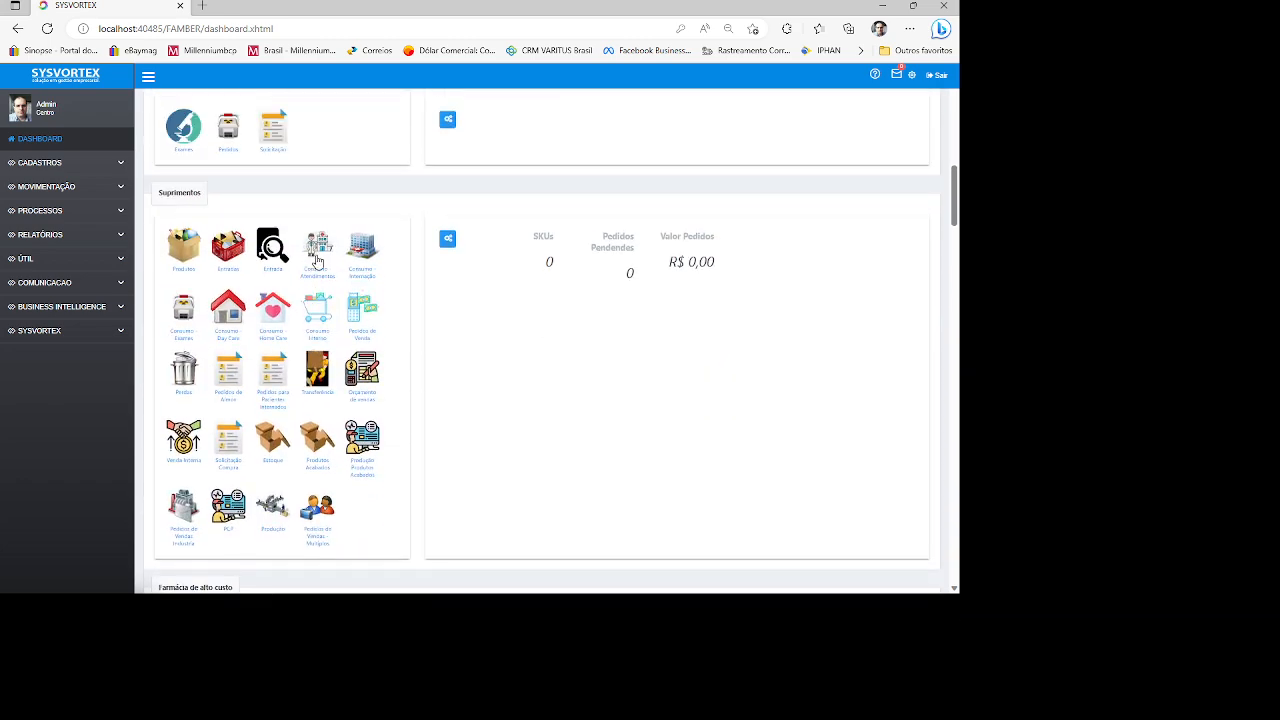
scroll(305, 416, "down", 3)
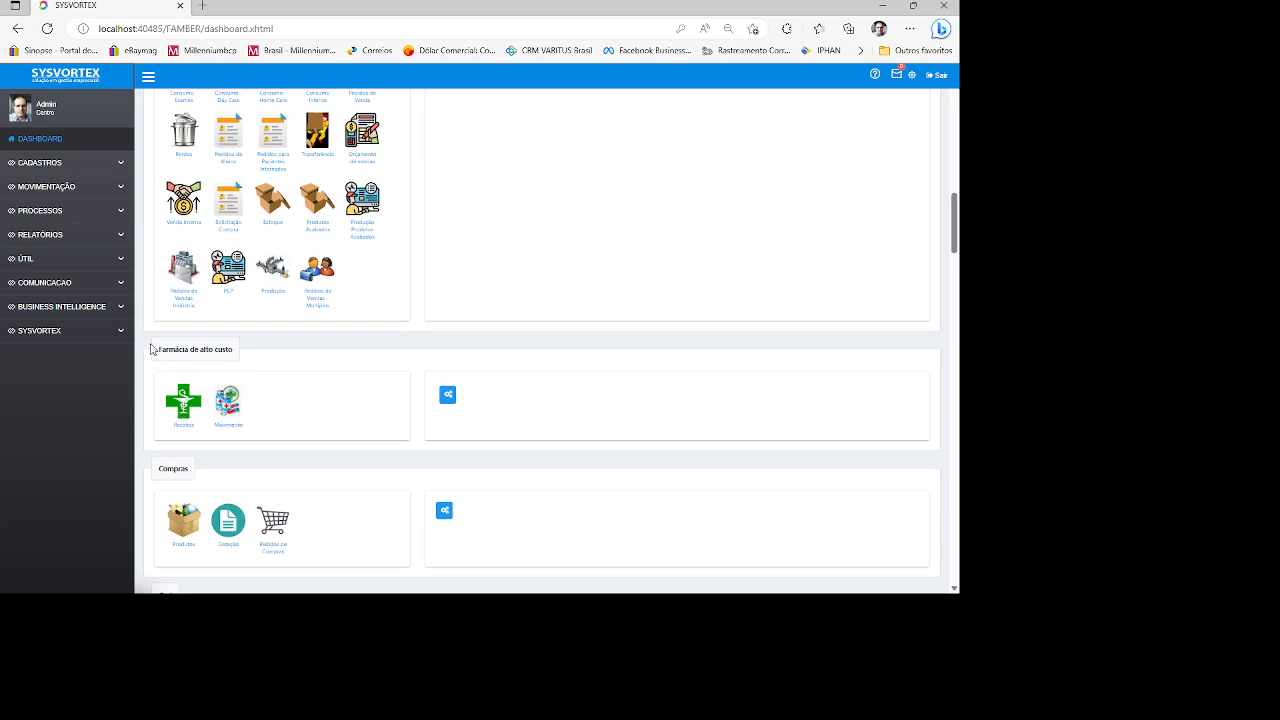
Open the Receitas module in the Farmácia de alto custo section and start a new prescription entry.
left_click(184, 408)
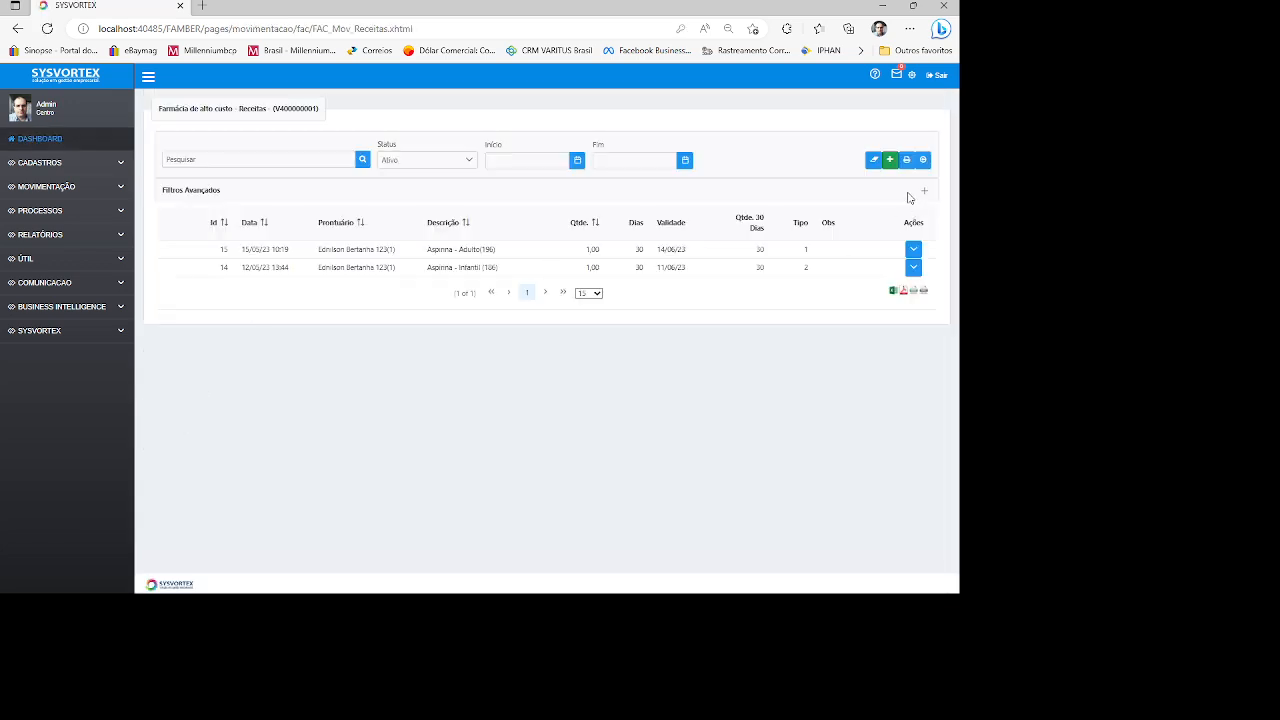
left_click(890, 159)
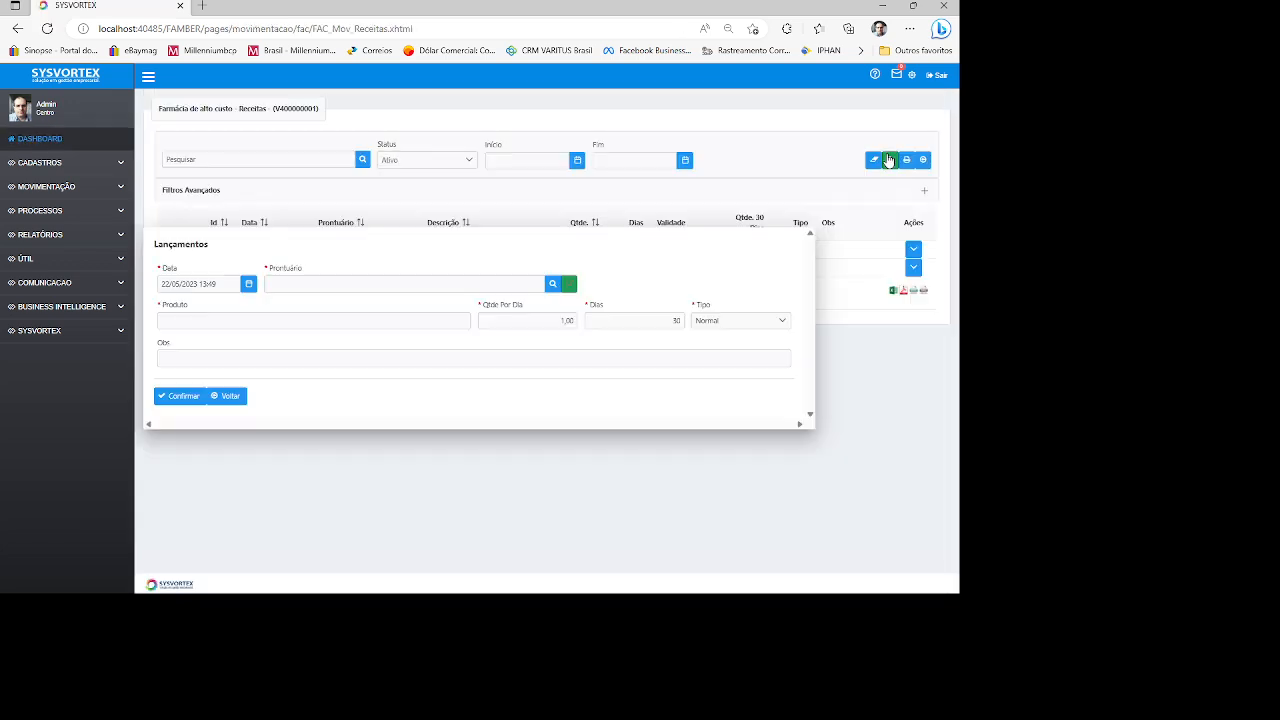
left_click(287, 283)
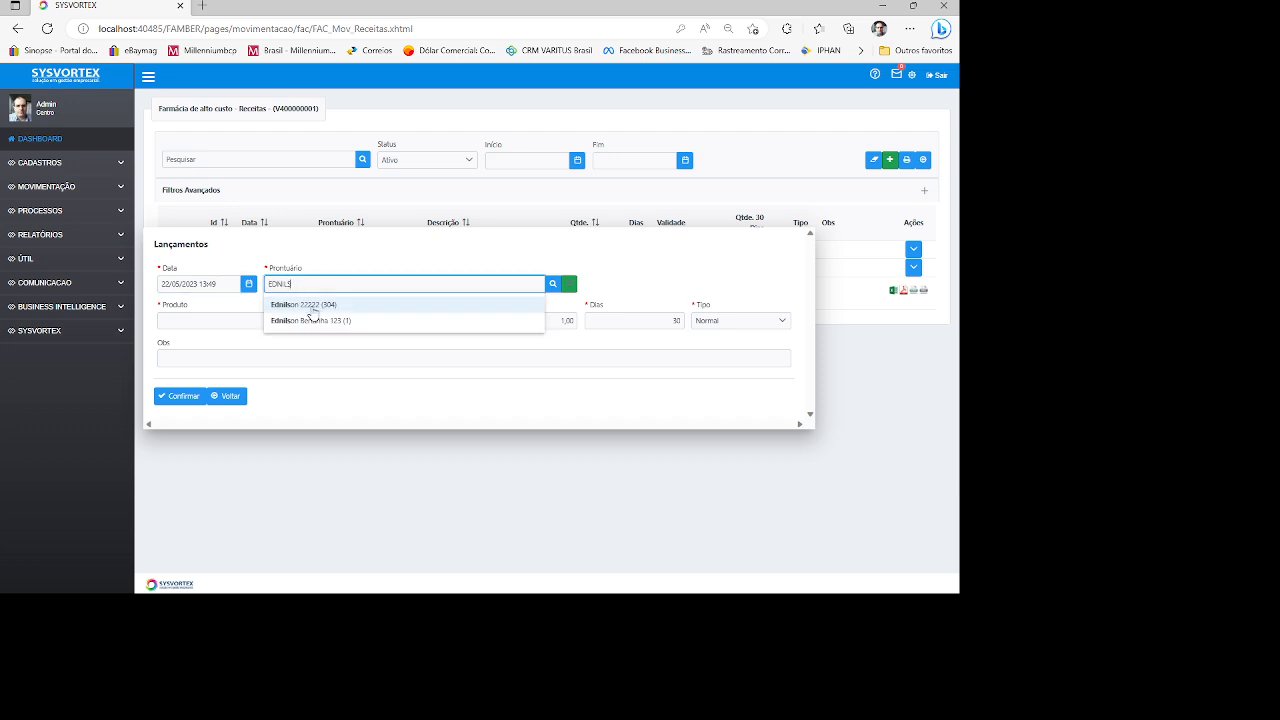
left_click(552, 289)
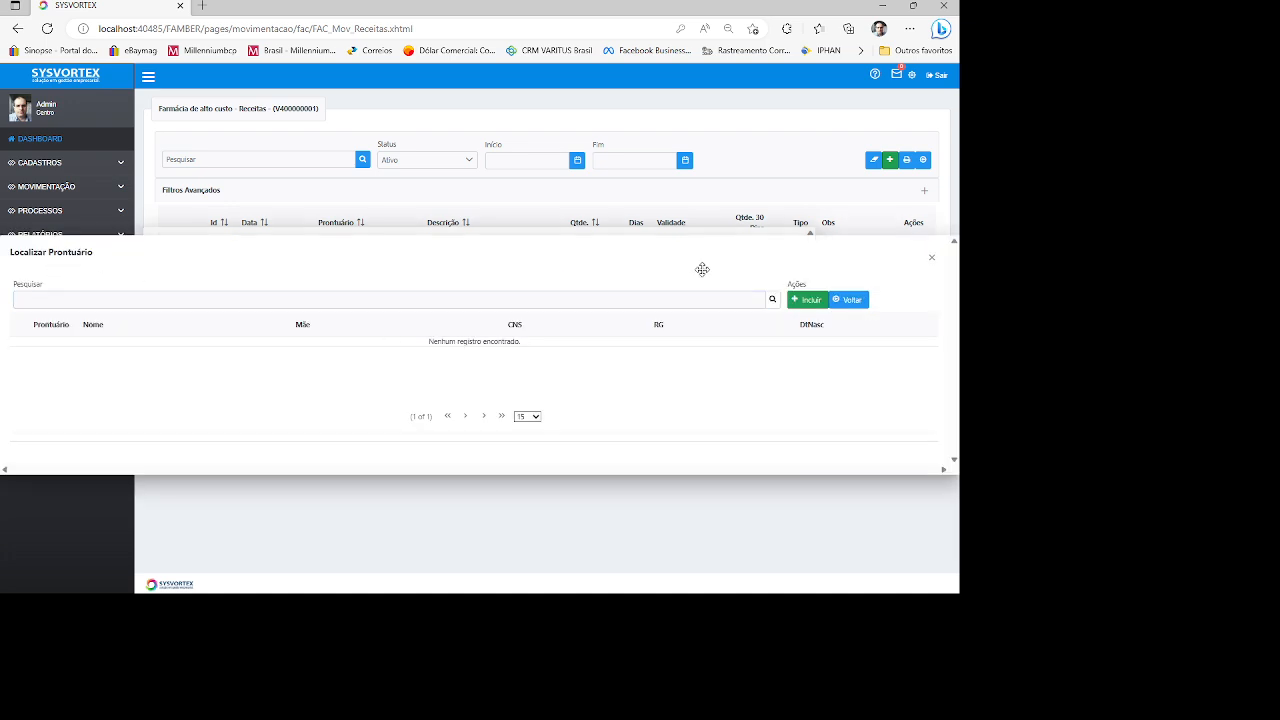
left_click(851, 301)
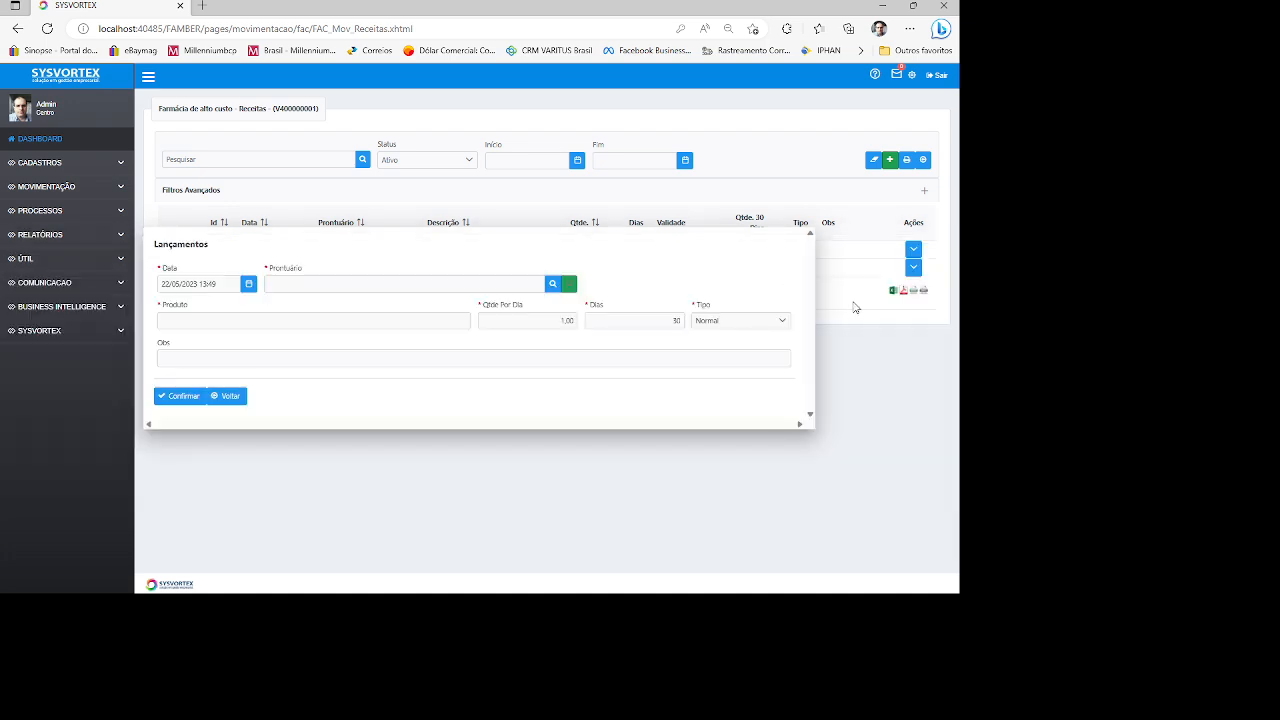
Select the patient's record and Aspirina - Infantil (186), keep 1,00 per day and type Normal, and save the prescription.
left_click(296, 281)
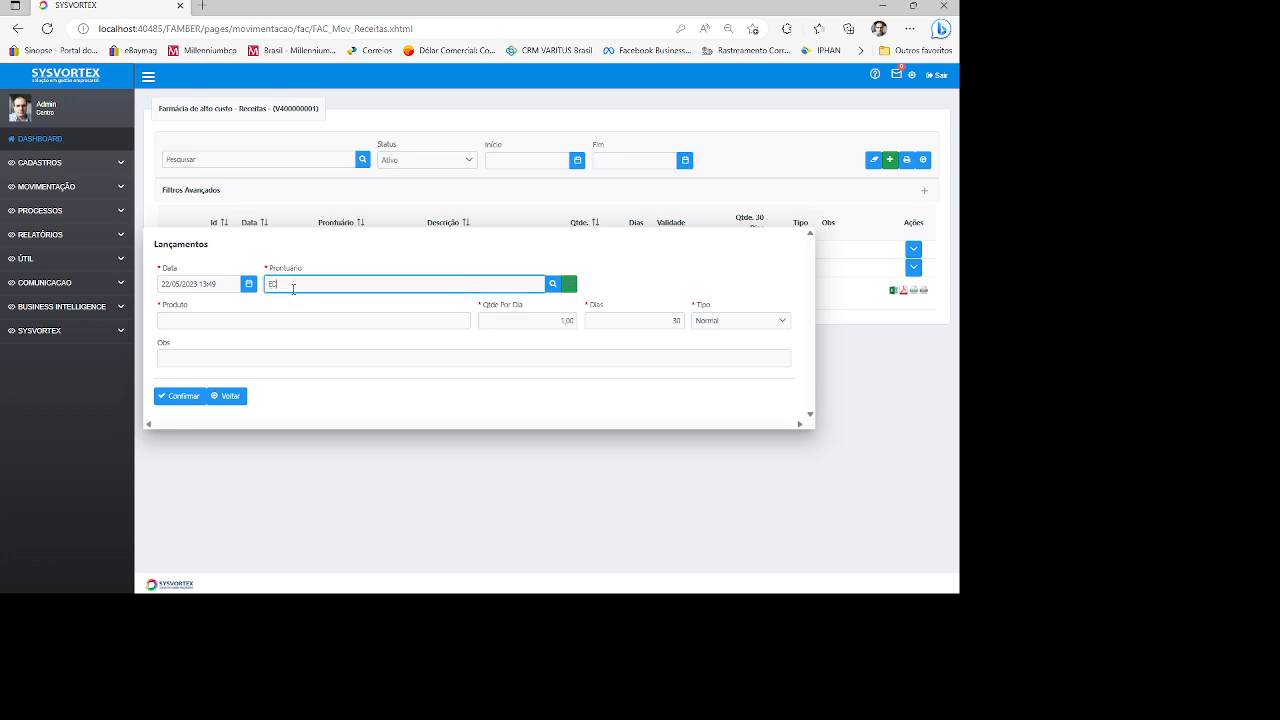
type("EDNIL")
left_click(301, 320)
left_click(248, 322)
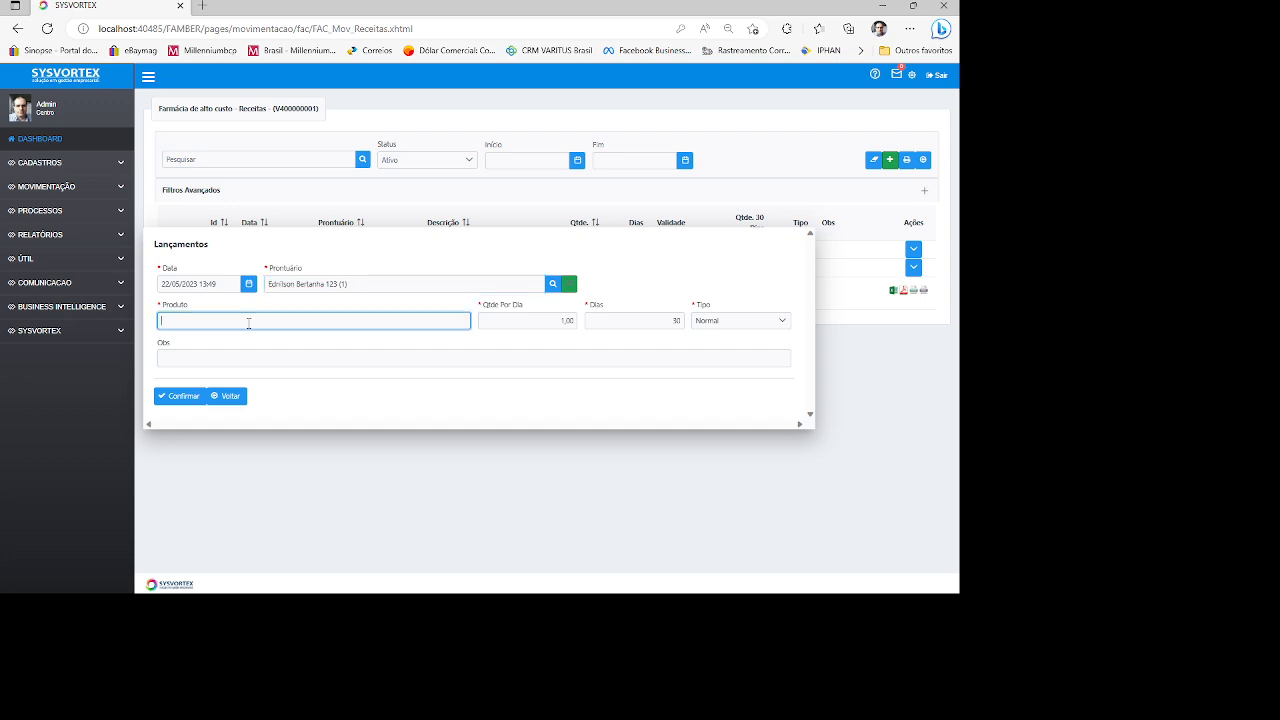
type("186")
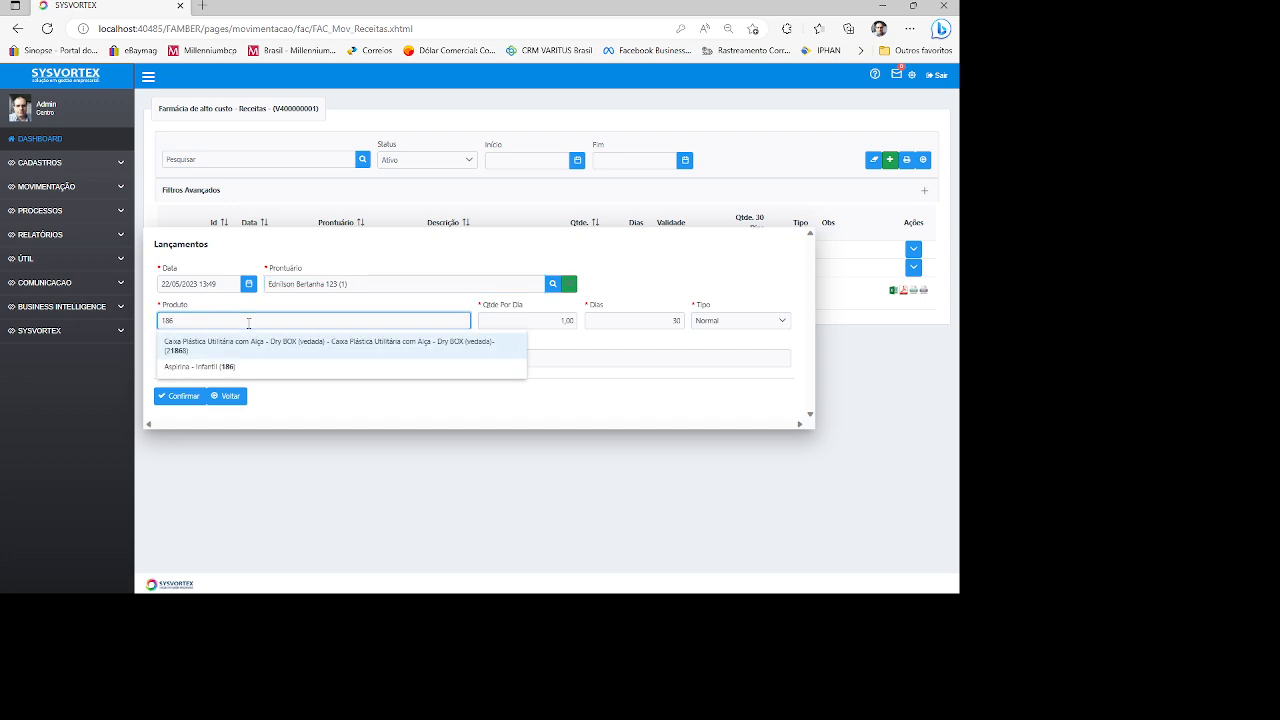
left_click(214, 364)
left_click(530, 316)
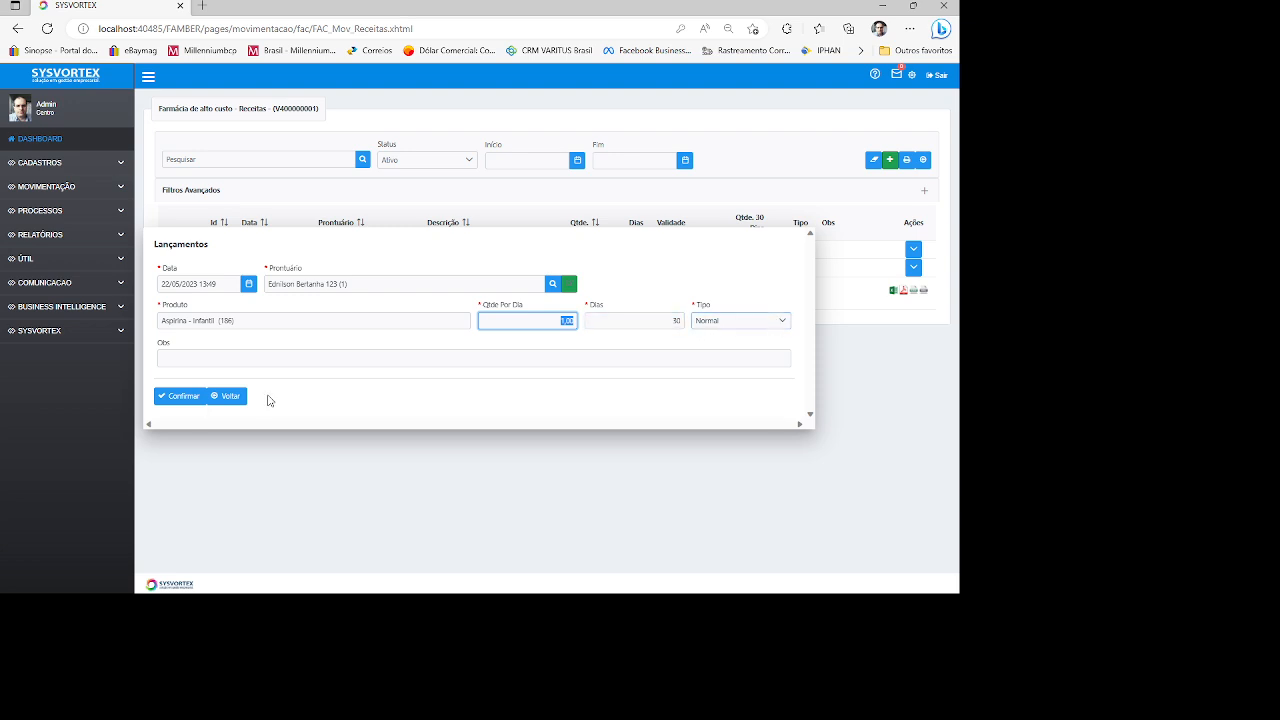
left_click(178, 396)
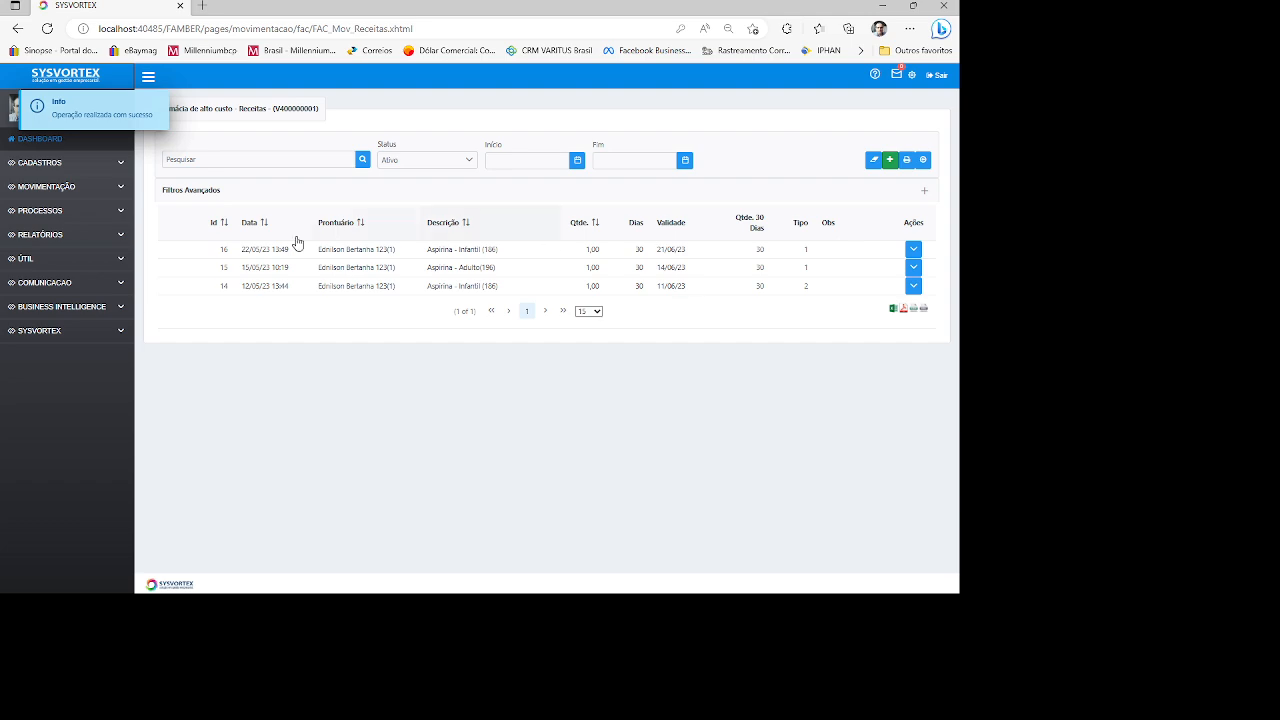
Return to the dashboard and open the movement module in the Farmácia de alto custo section.
left_click(14, 148)
scroll(331, 320, "down", 8)
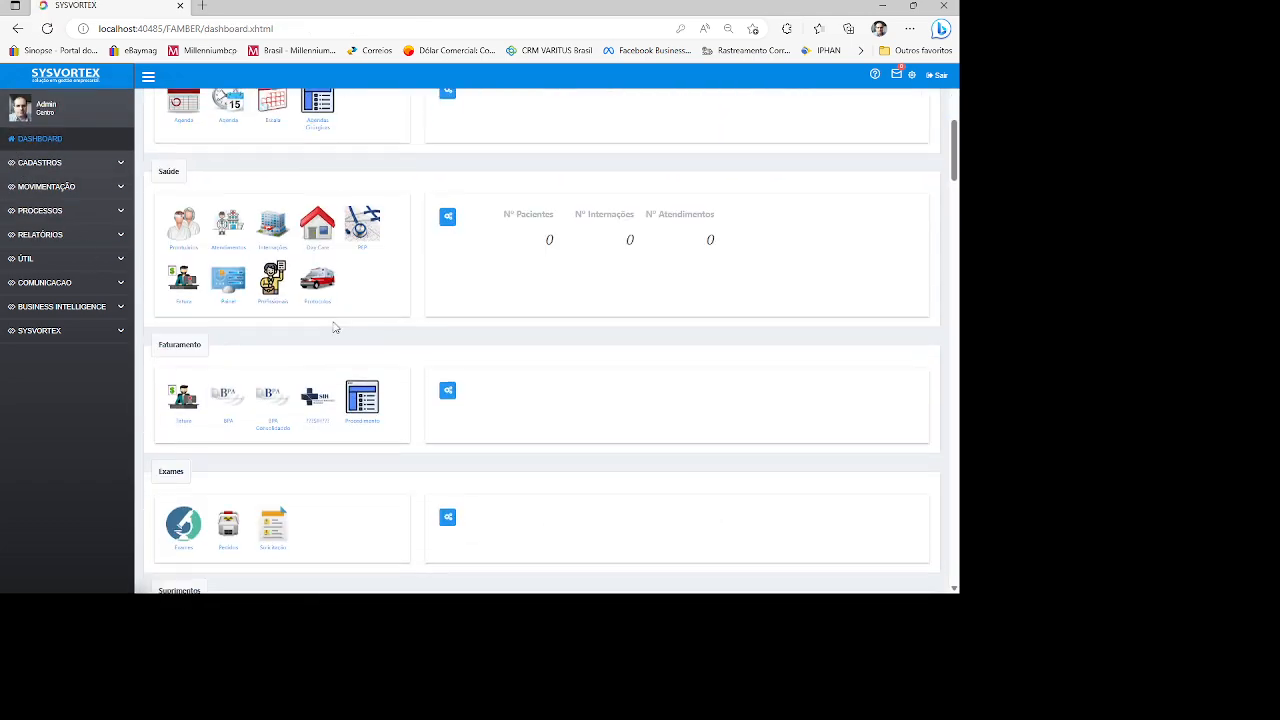
scroll(335, 335, "down", 4)
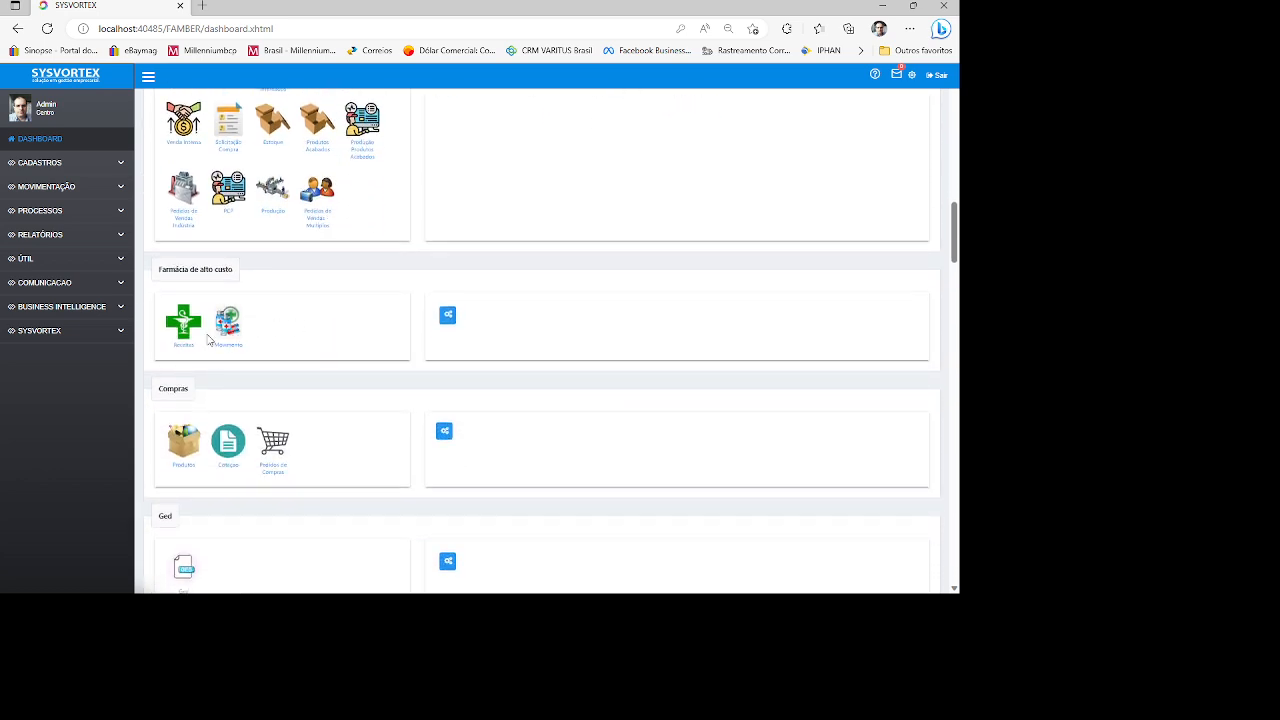
left_click(232, 331)
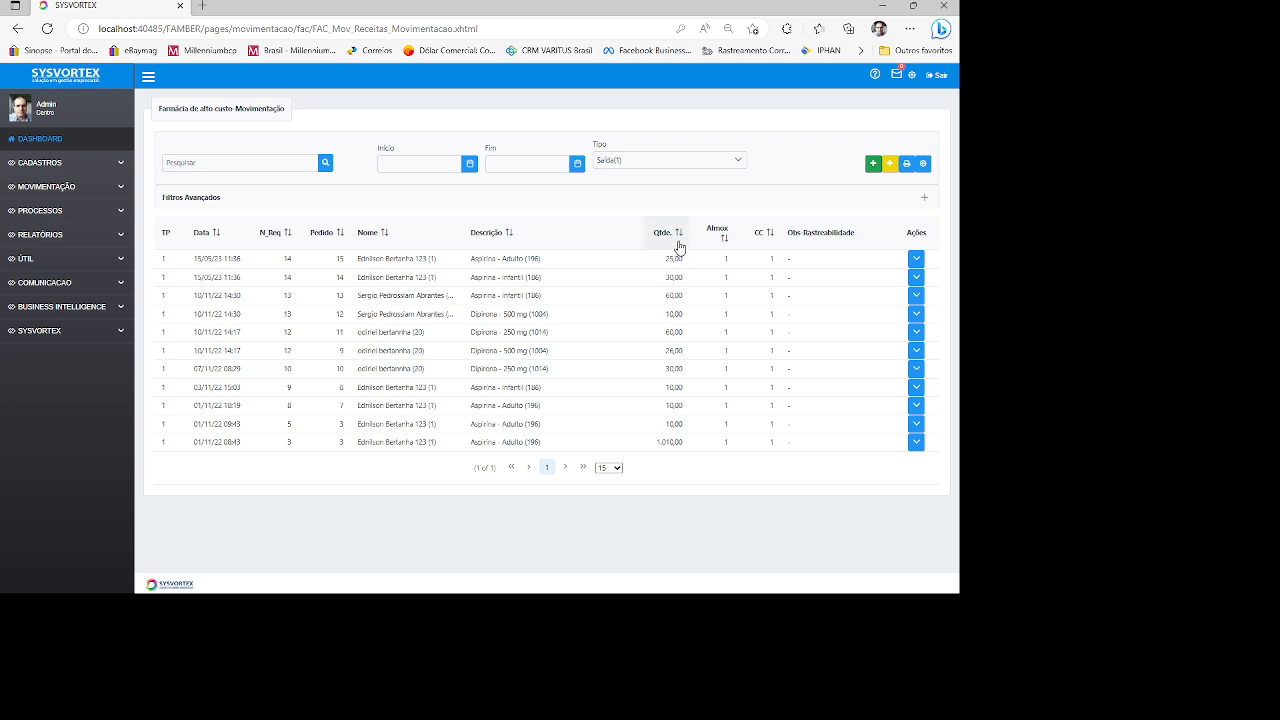
Start a high-cost pharmacy movement, select the patient's record, keep Escritorio Central and Almoxarifado Central2, and confirm the details.
left_click(872, 168)
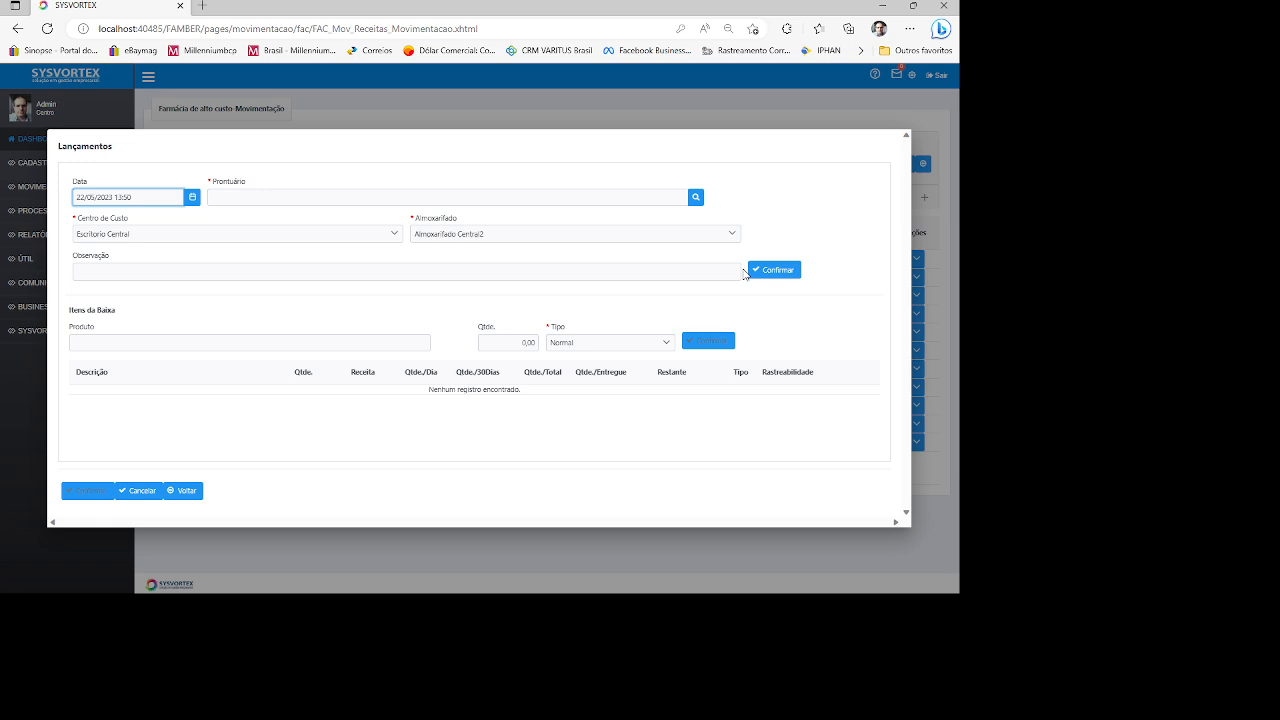
left_click(257, 196)
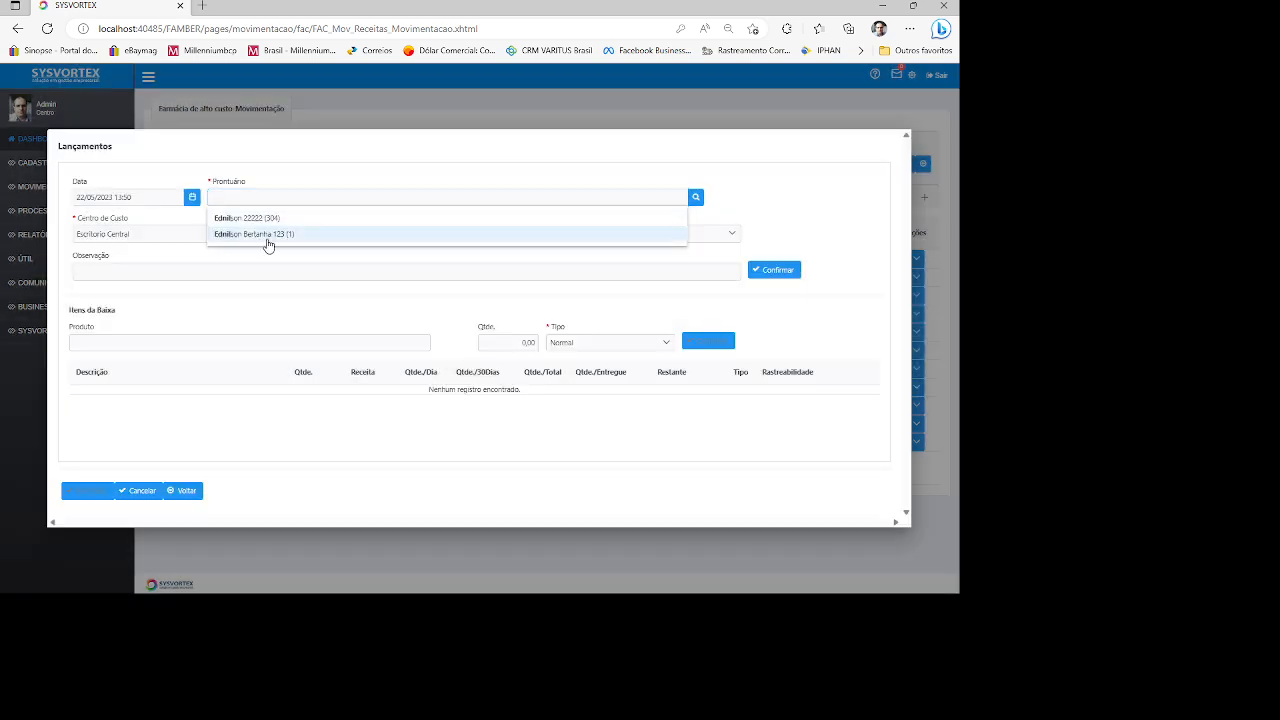
left_click(262, 240)
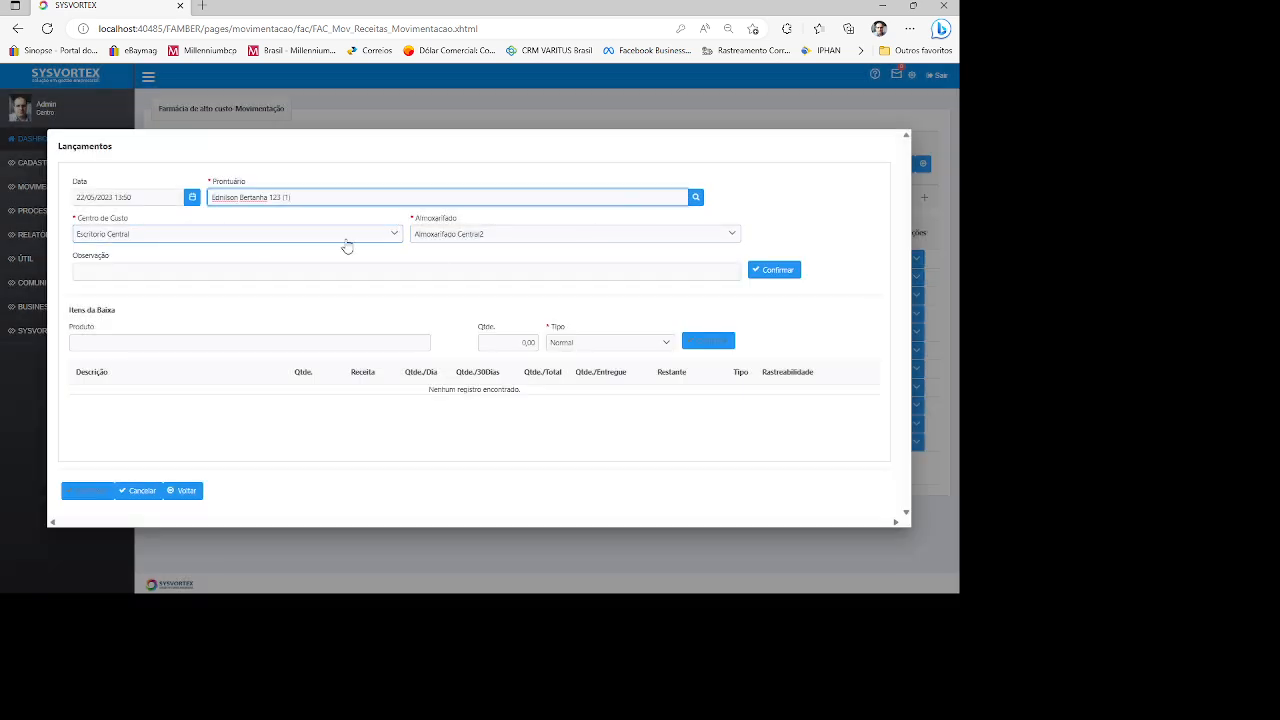
left_click(776, 270)
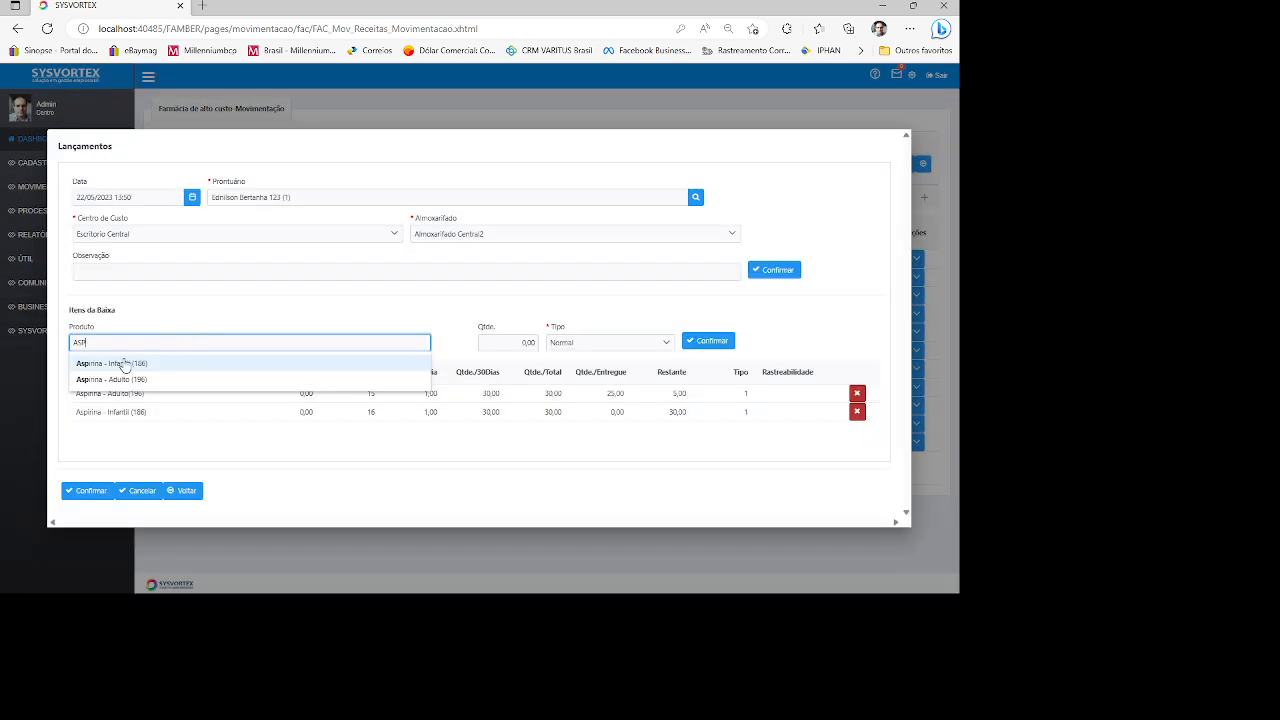
Set 10 units of Aspirina - Infantil (186) with type Normal in the withdrawal items and save the movement.
left_click(124, 366)
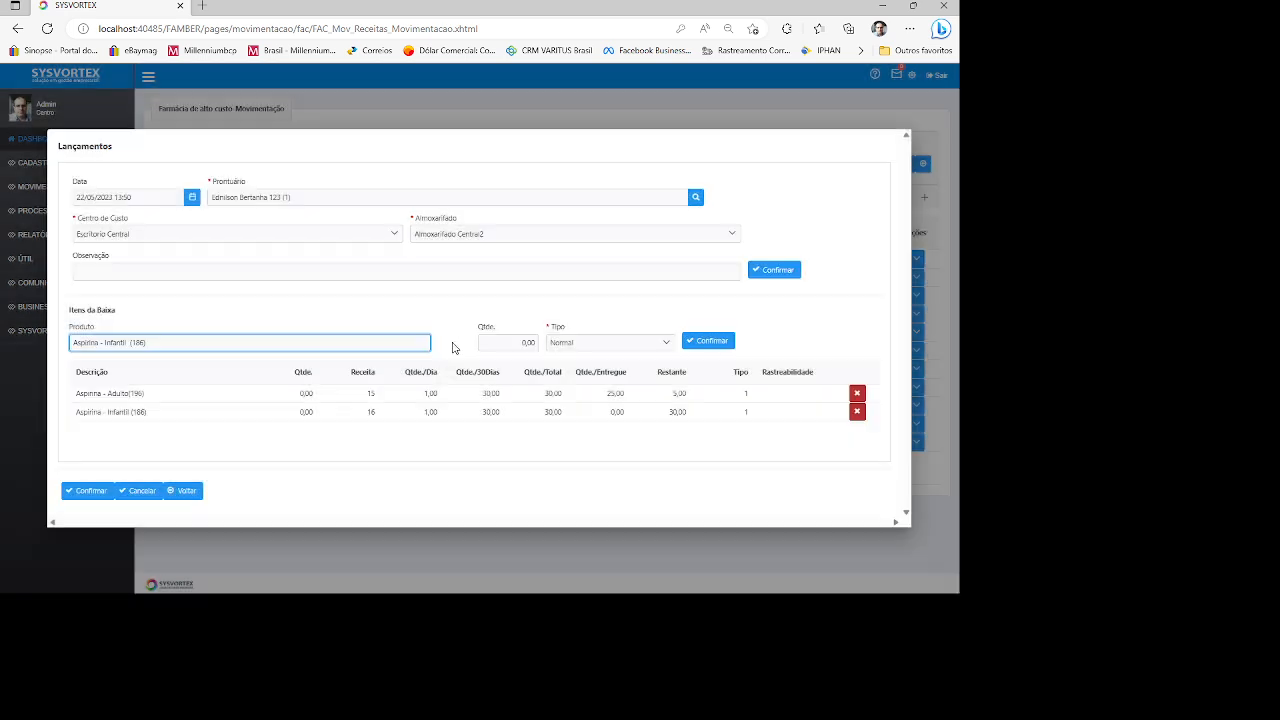
left_click(509, 345)
left_click(509, 345)
type("10")
left_click(628, 346)
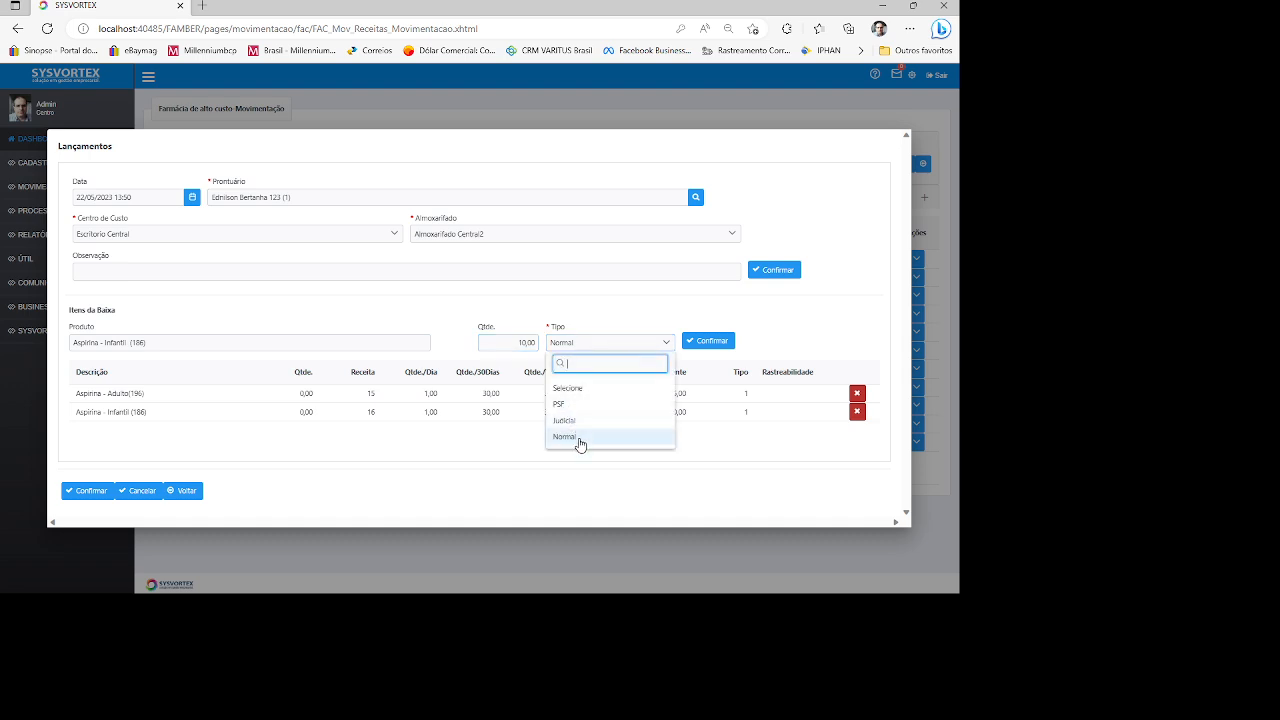
left_click(711, 344)
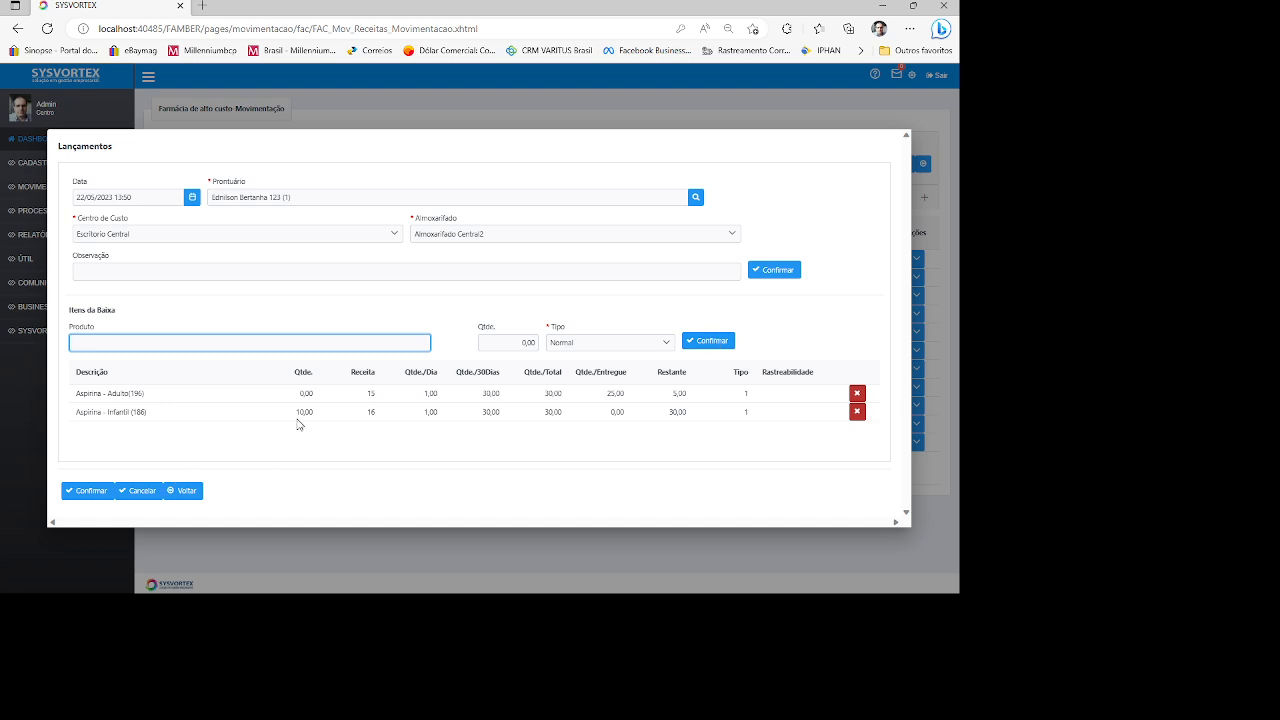
left_click(87, 492)
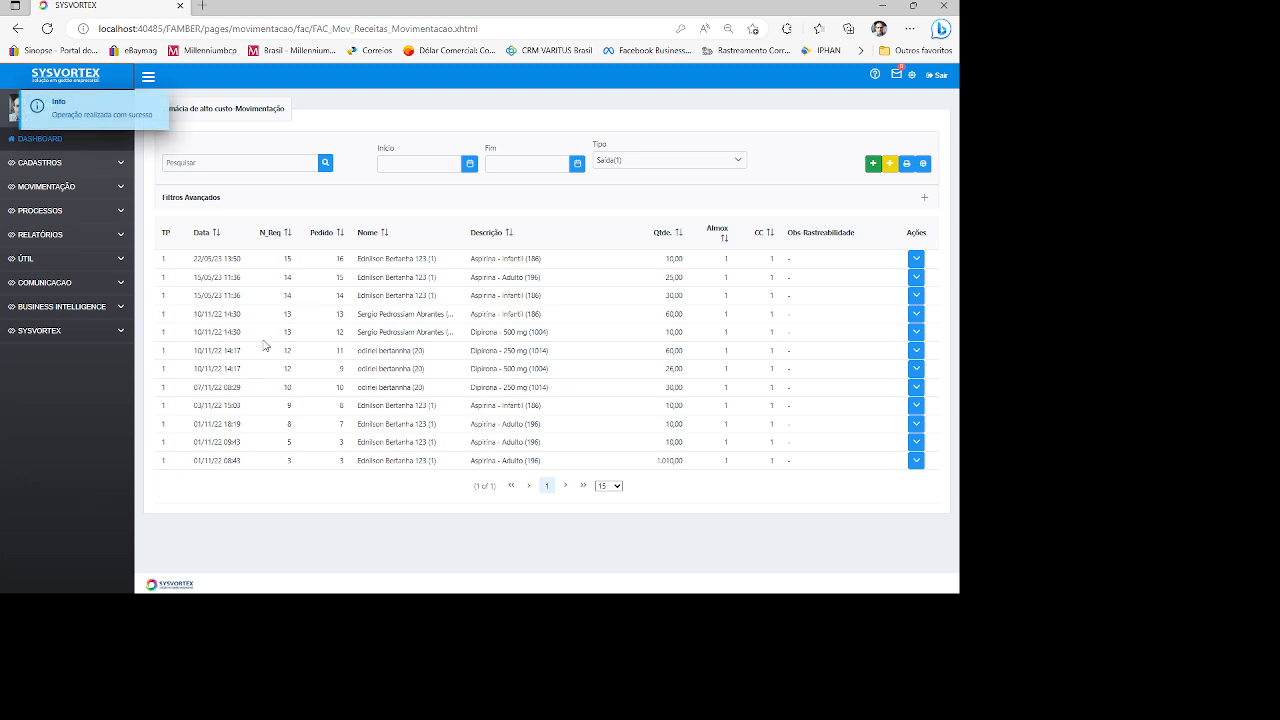